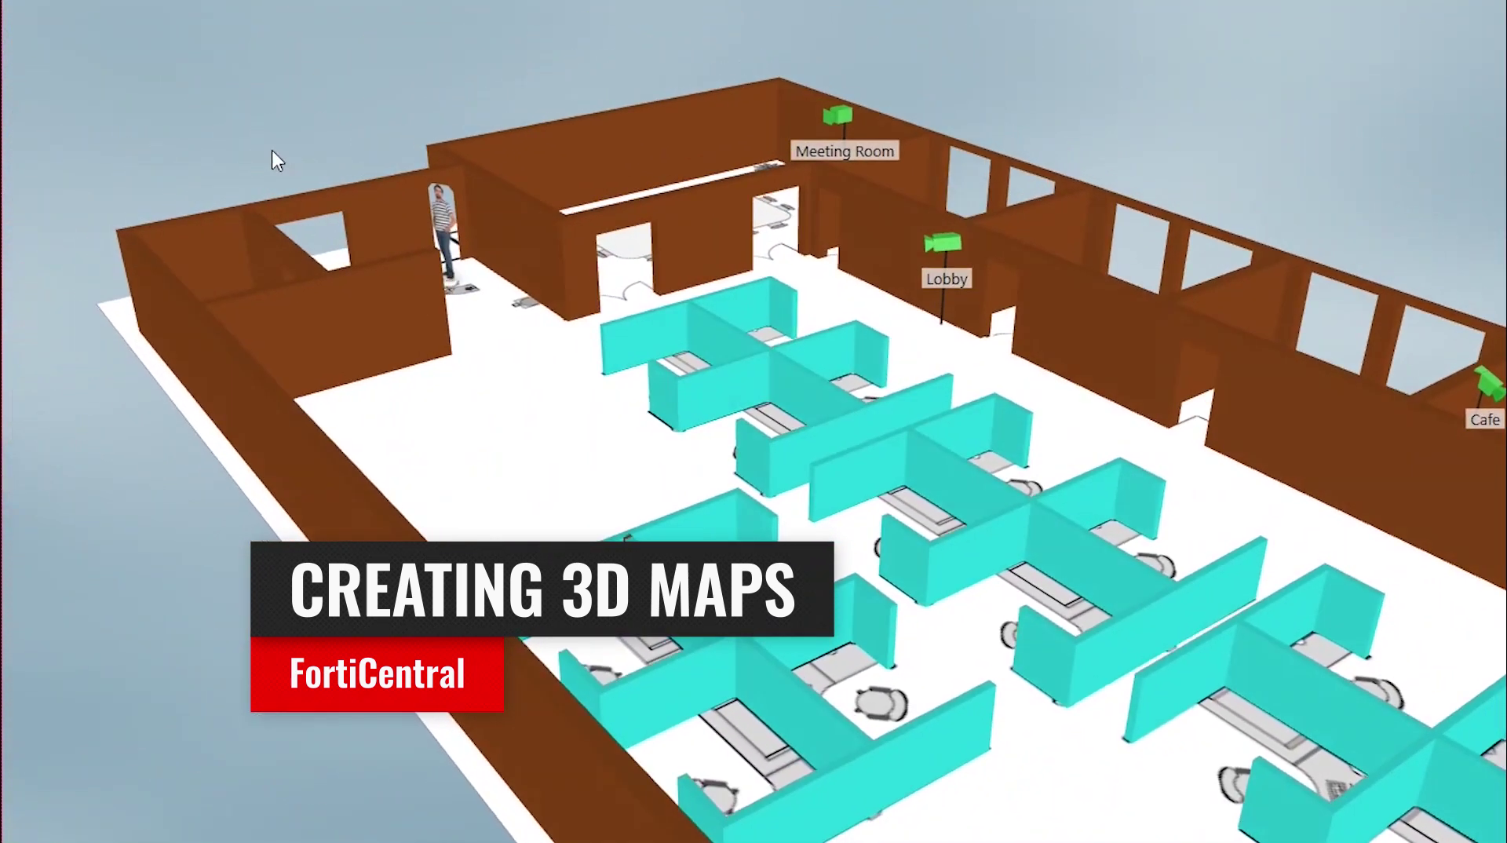
# Step: Swing the Lobby camera's view cone down toward the first cubicle block
pyautogui.moveTo(1188, 559); pyautogui.dragTo(1254, 637, button='middle')
pyautogui.moveTo(1136, 590); pyautogui.dragTo(1240, 477, button='middle')
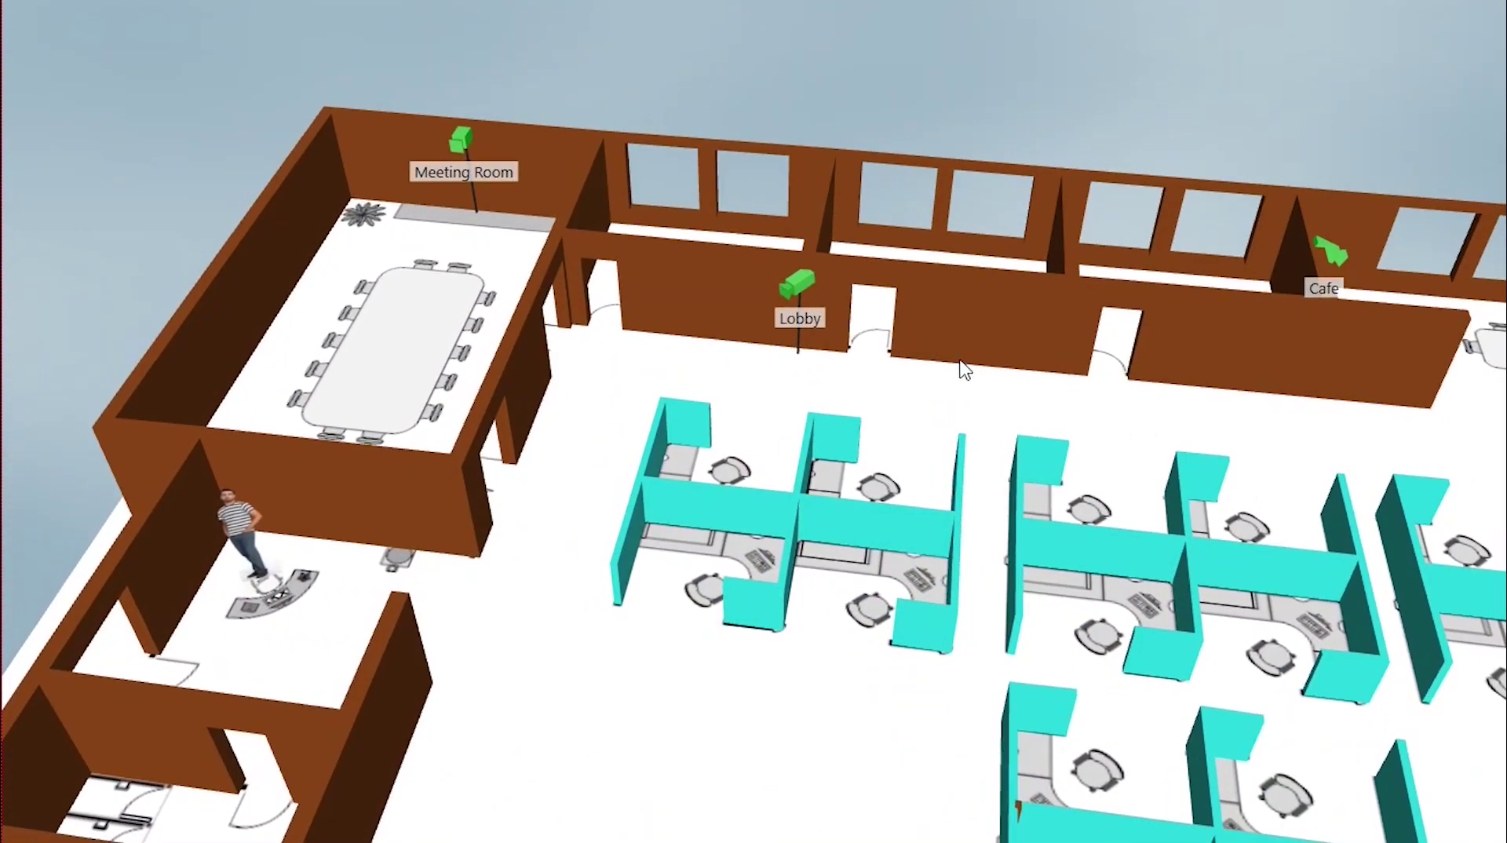
pyautogui.click(807, 281)
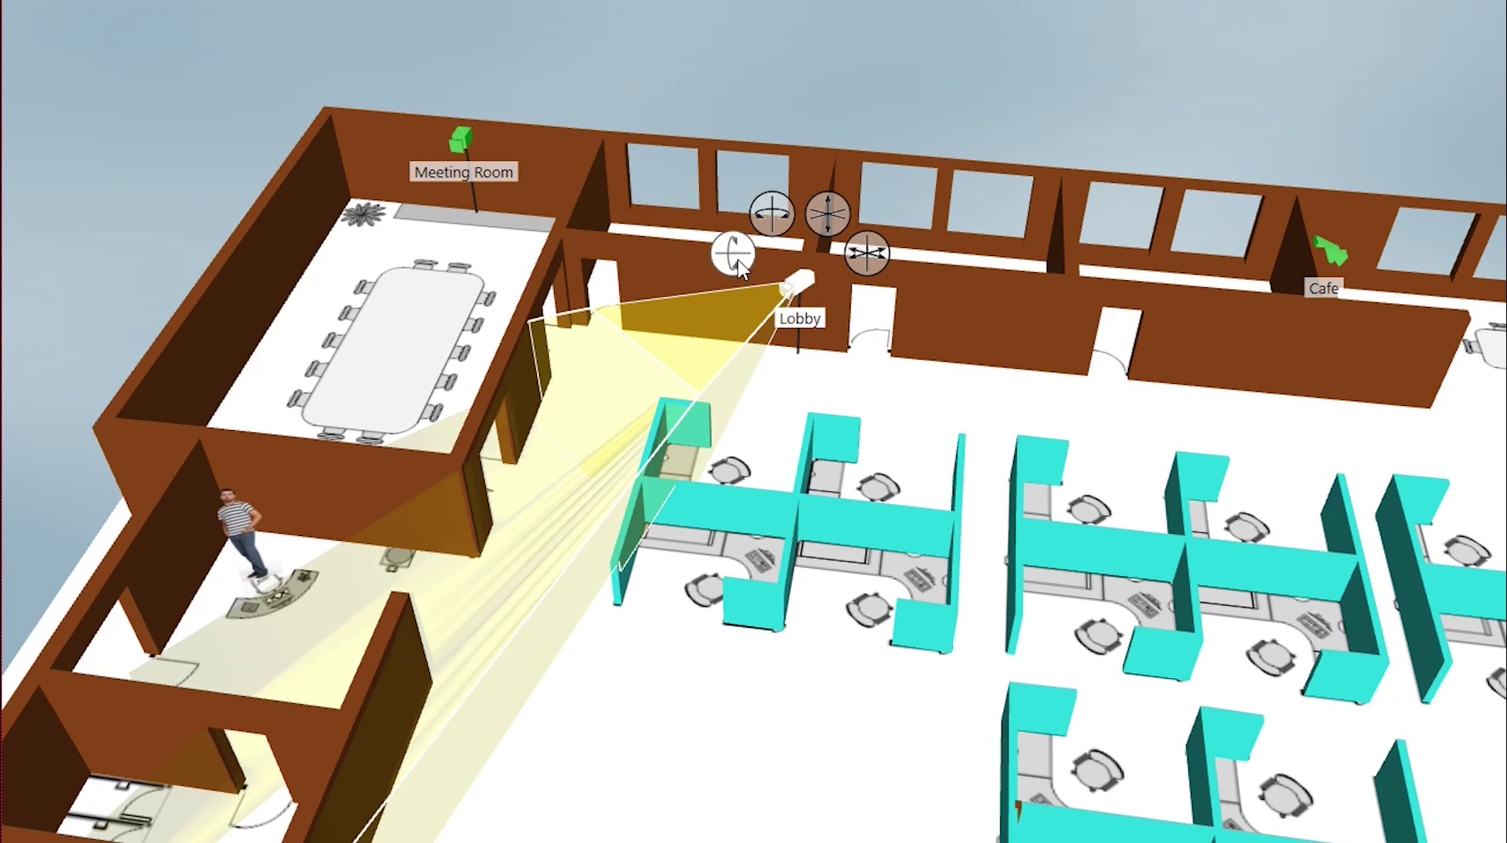
pyautogui.moveTo(768, 232); pyautogui.dragTo(753, 396)
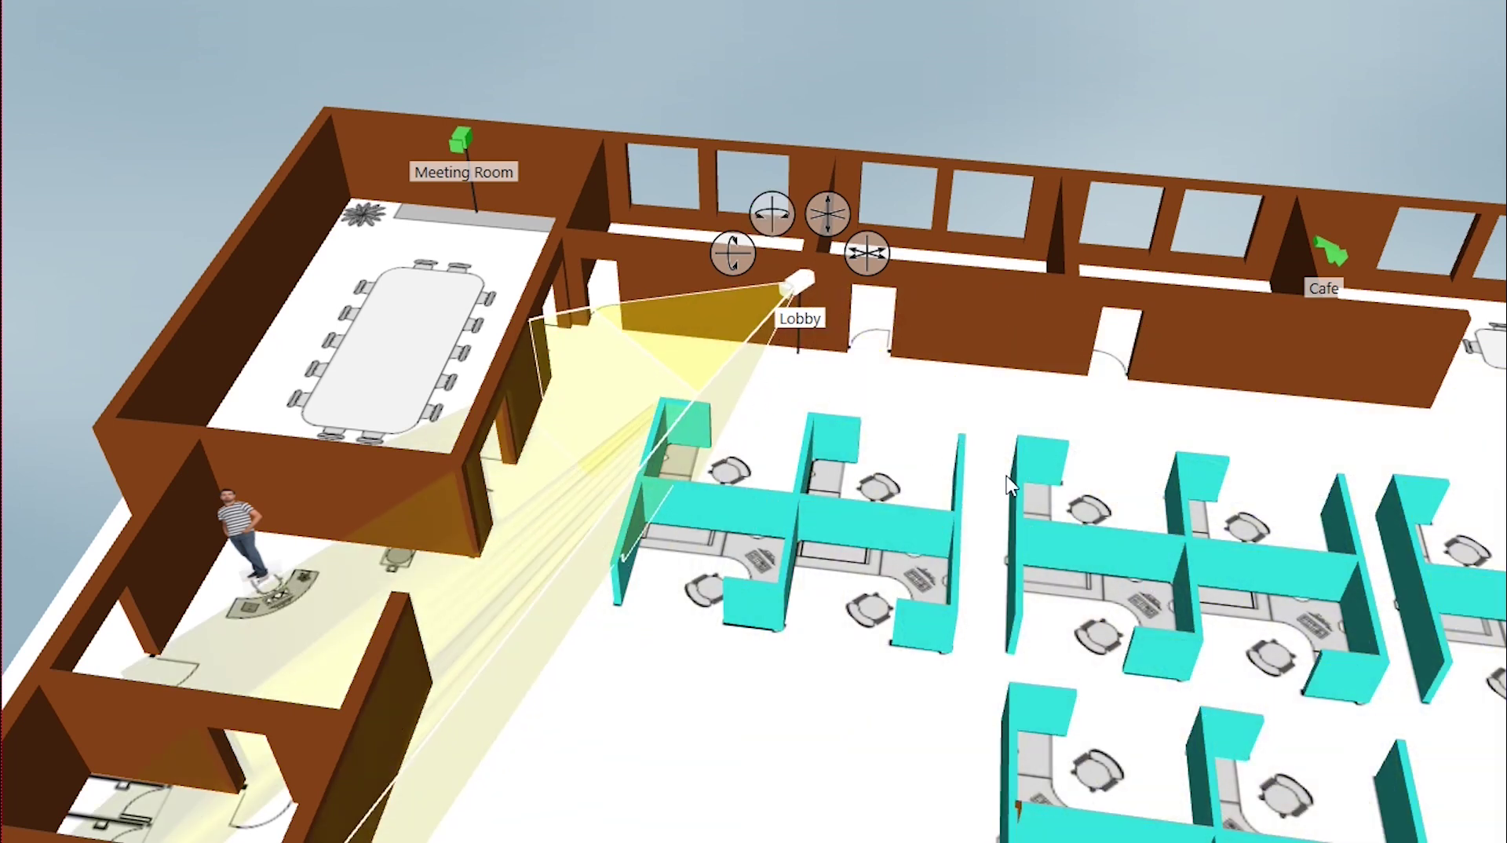
pyautogui.moveTo(1005, 485); pyautogui.dragTo(495, 334)
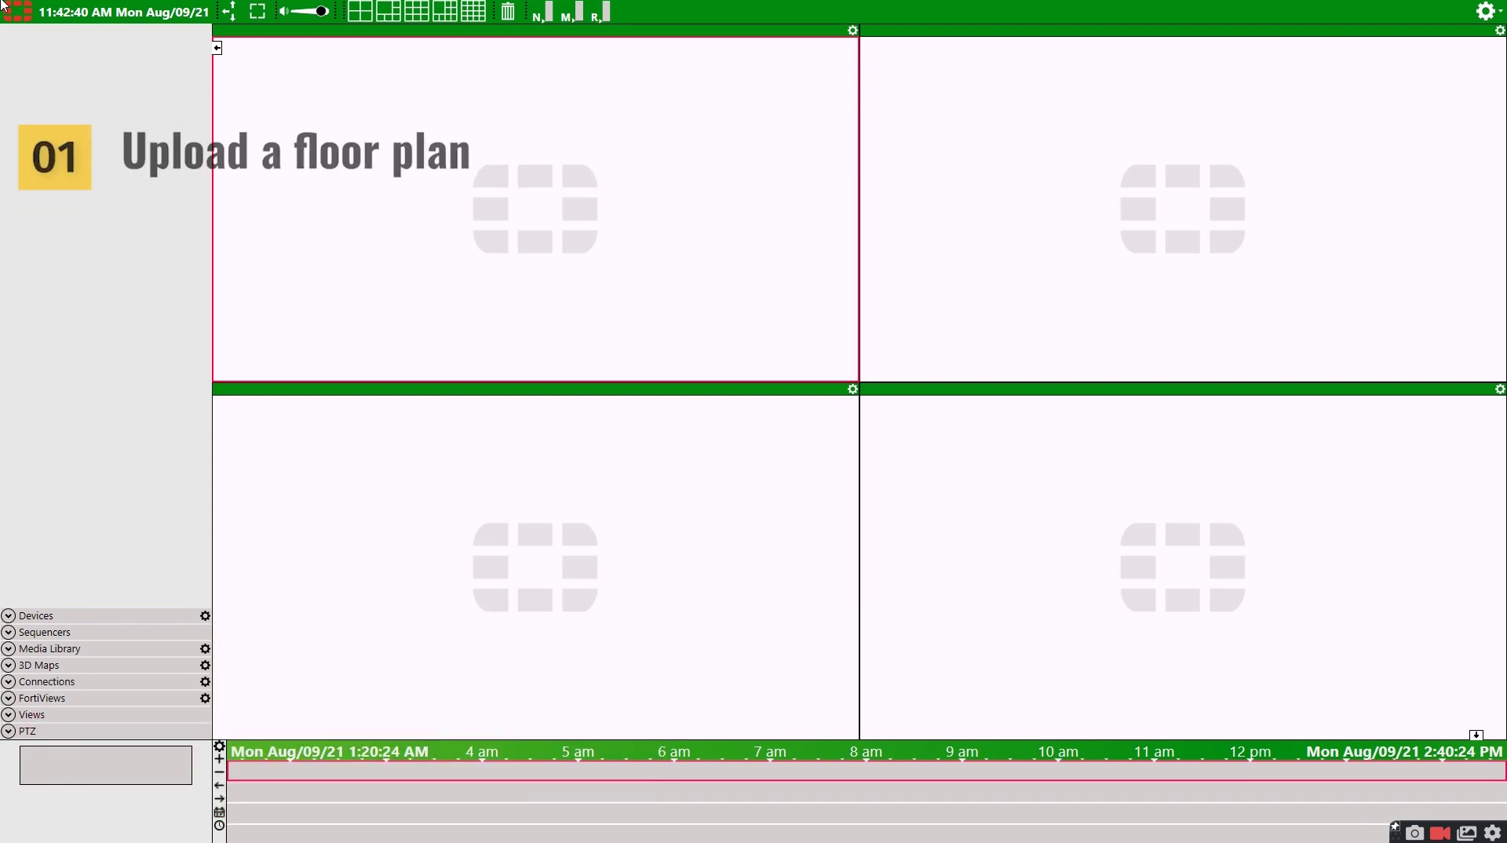
# Step: Load the Floorplan image from Documents\Maps in the 3D Maps settings
pyautogui.click(1487, 11)
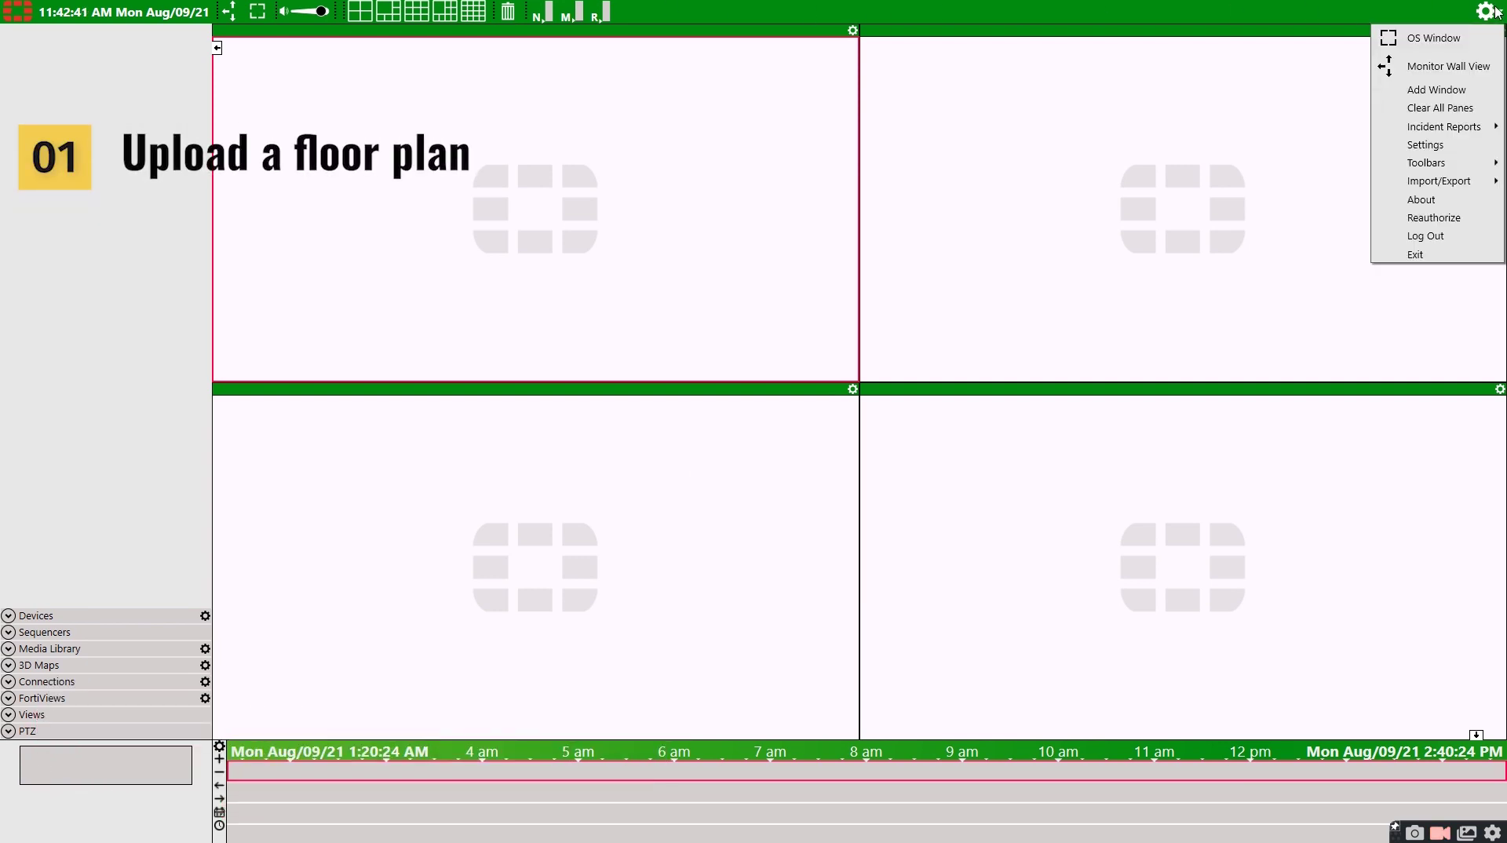
pyautogui.click(1424, 145)
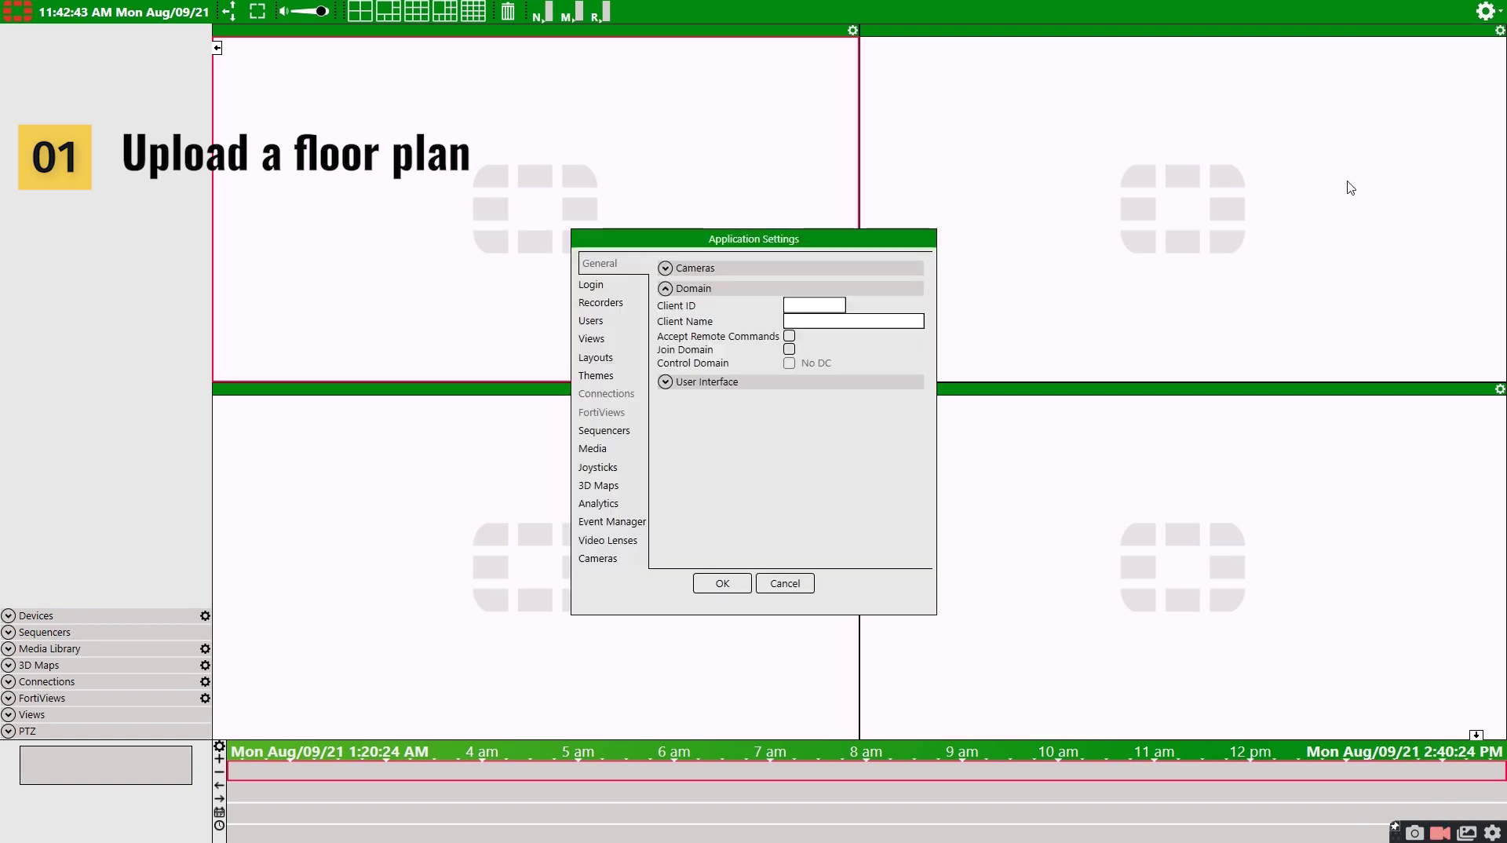
pyautogui.click(603, 486)
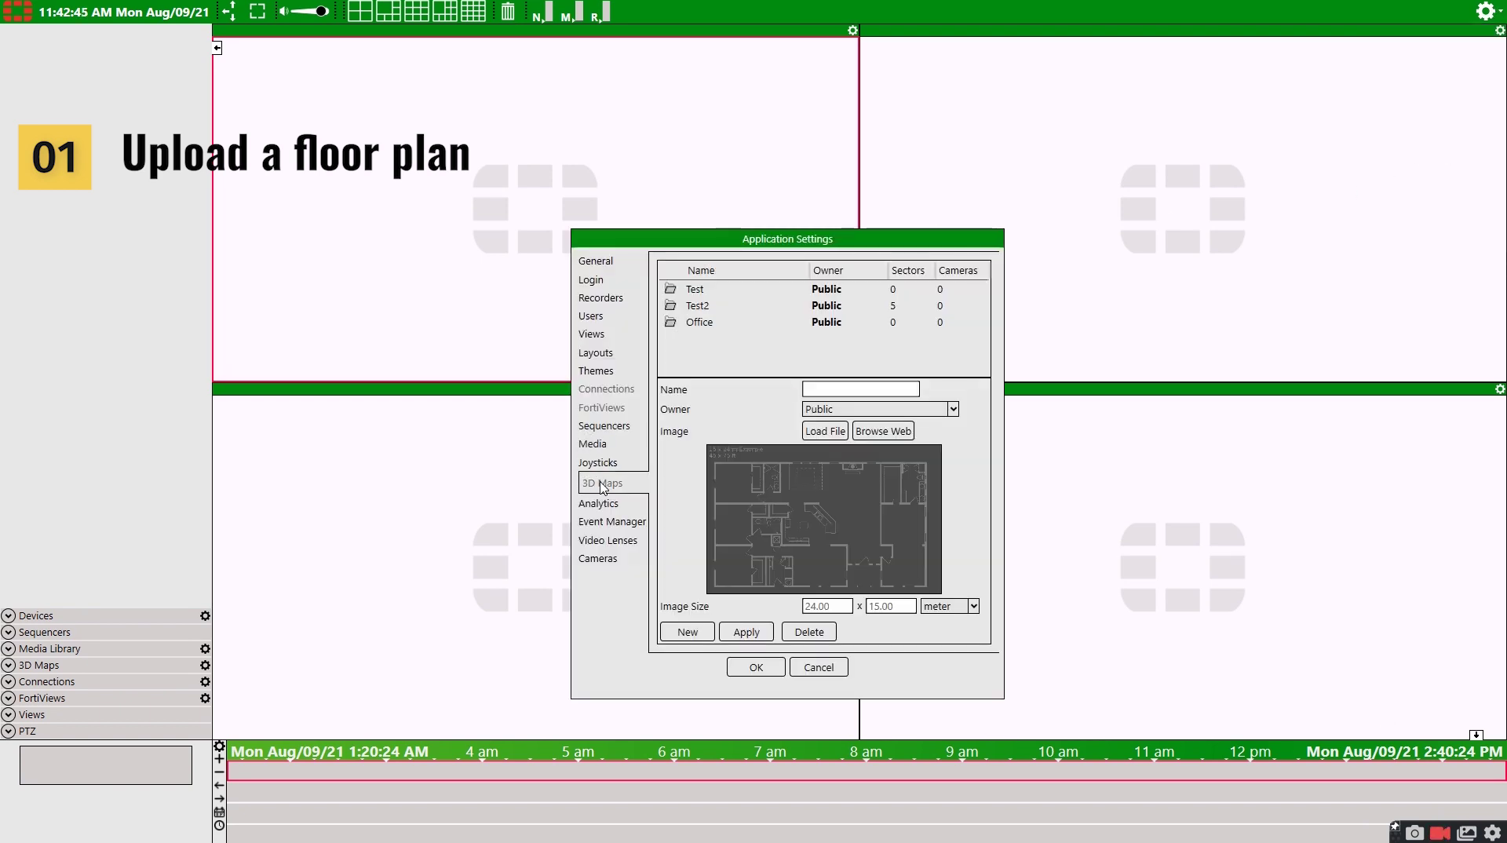
pyautogui.click(829, 432)
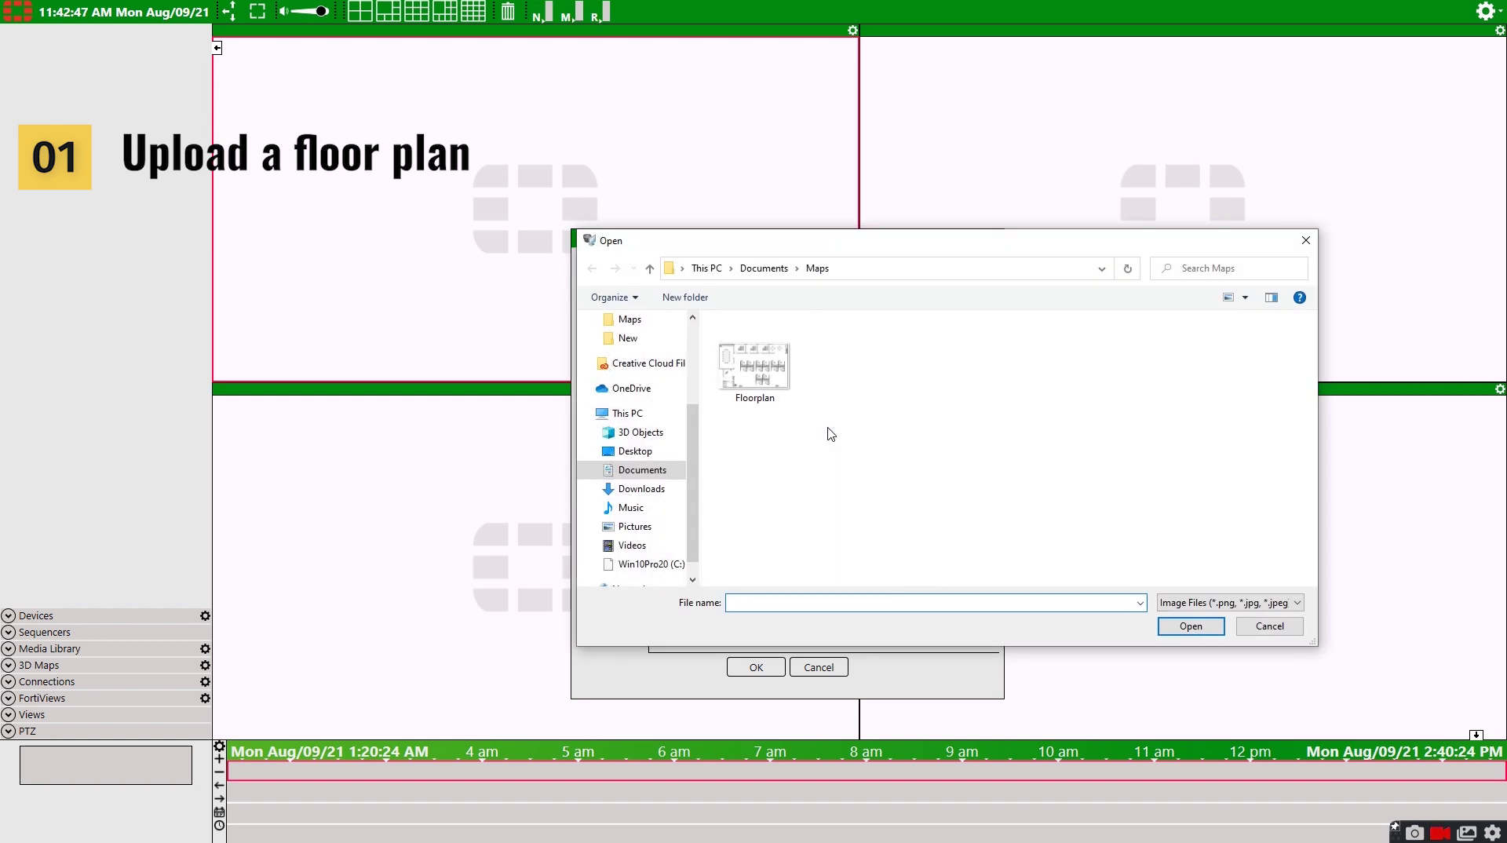
pyautogui.click(760, 375)
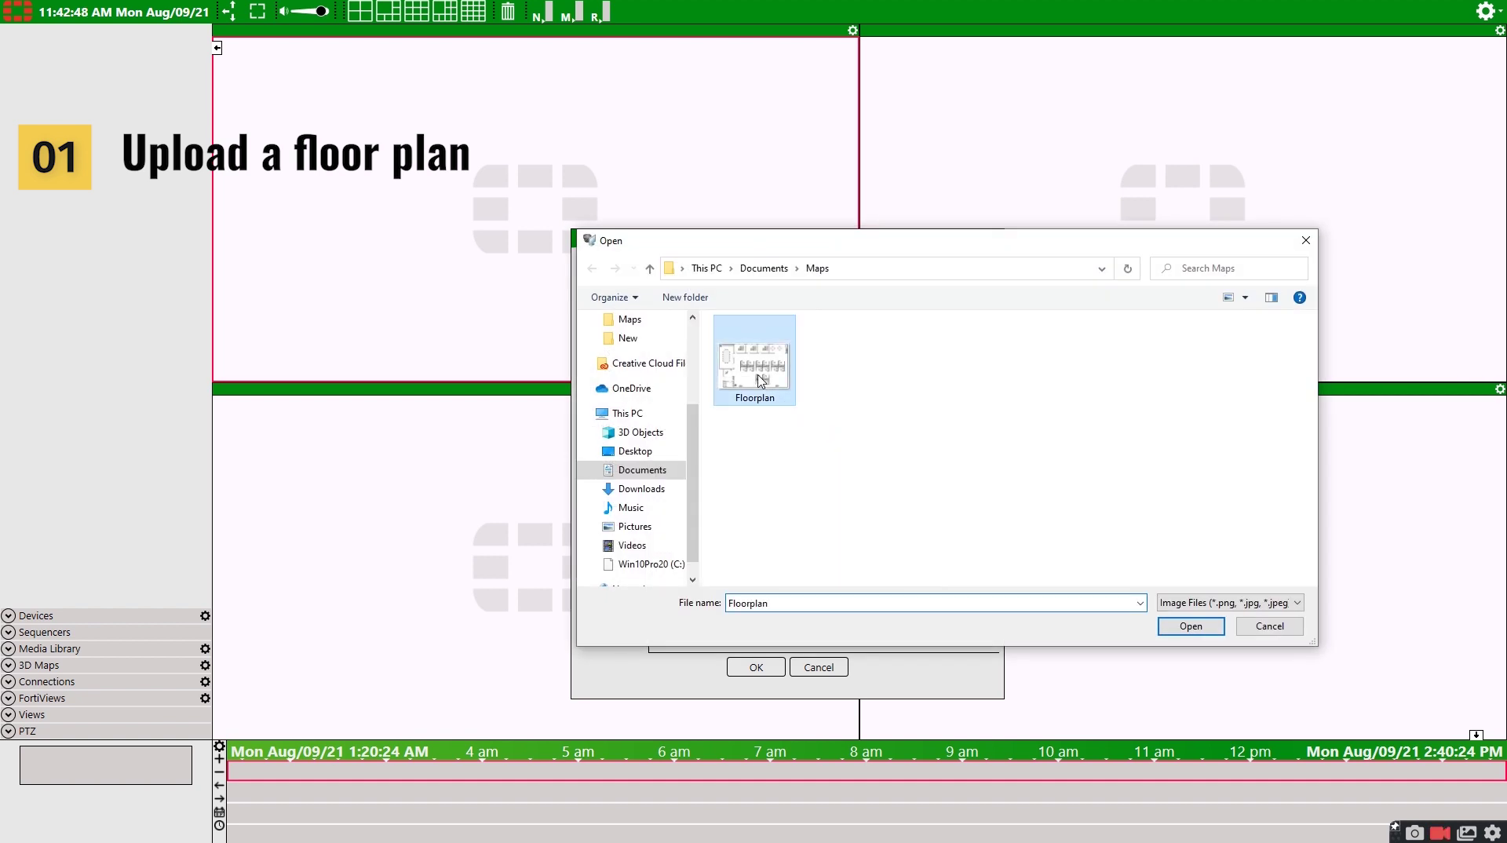
pyautogui.click(1186, 626)
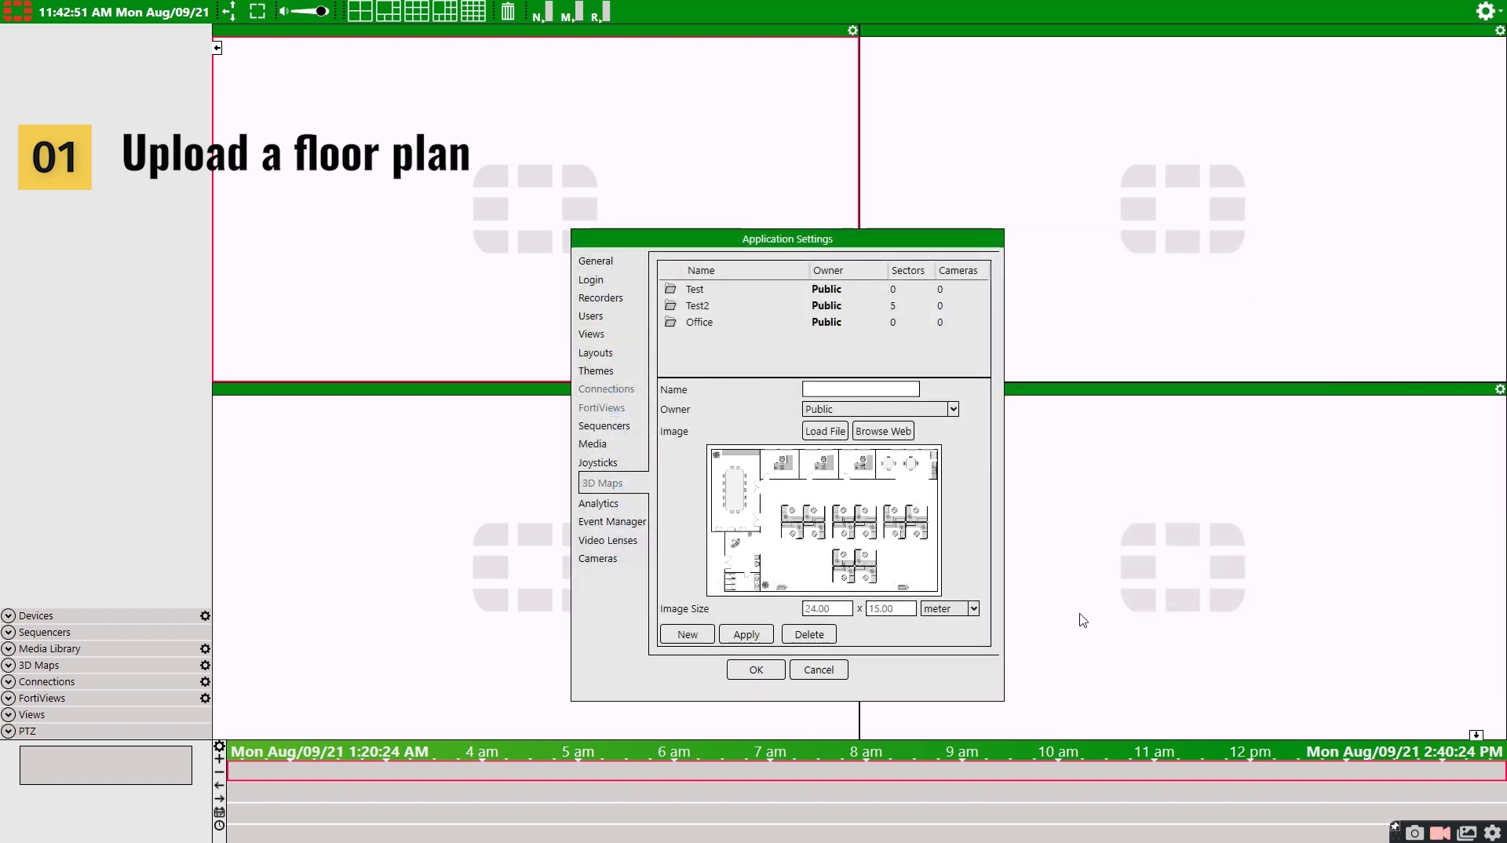
# Step: Capture the building's Google Maps satellite view, rotate it to 32°, and accept it
pyautogui.click(893, 434)
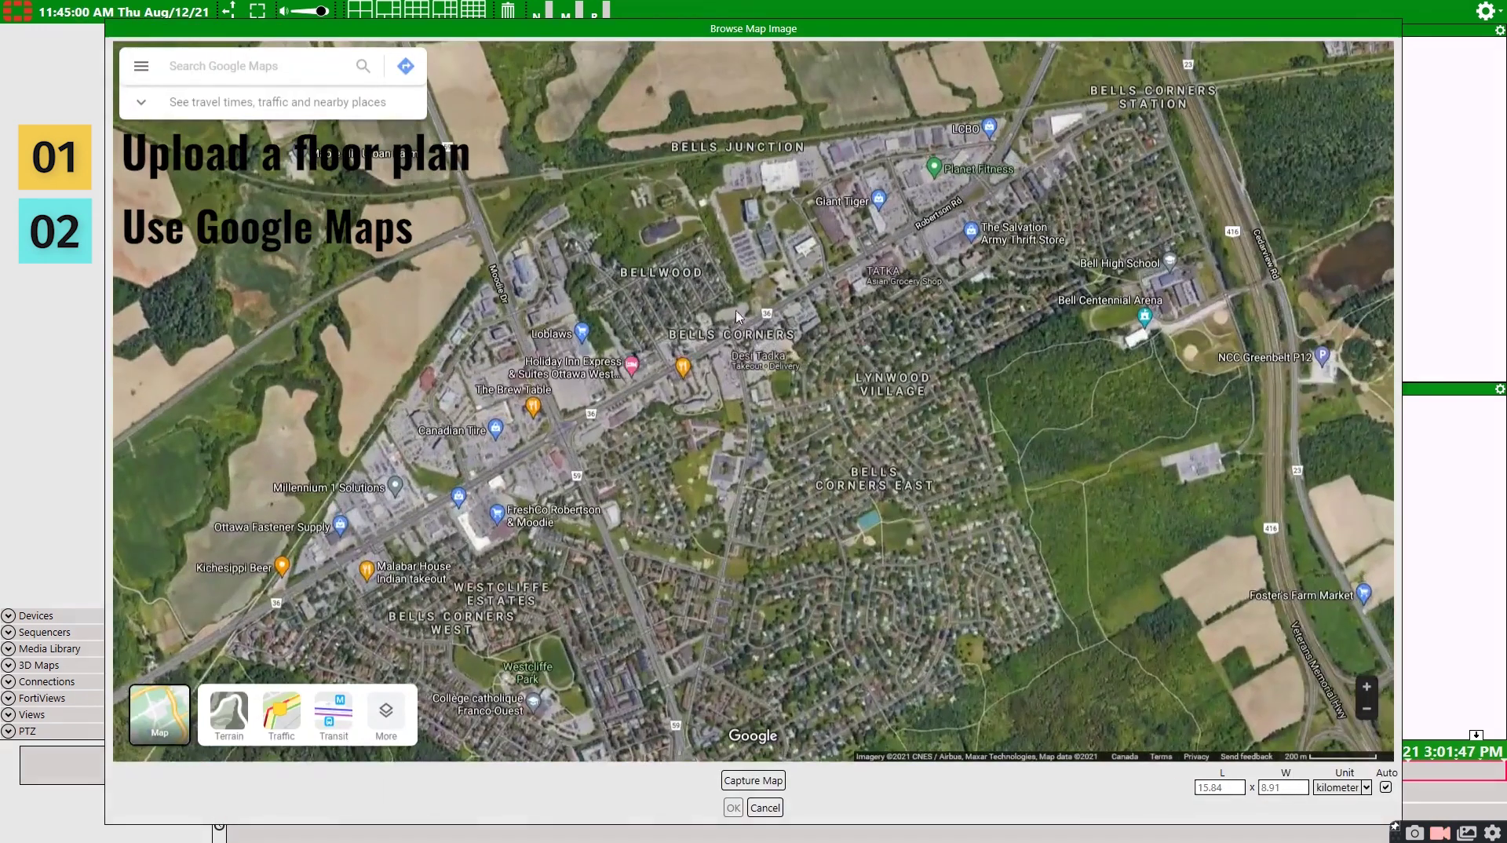
pyautogui.scroll(3, 898, 223)
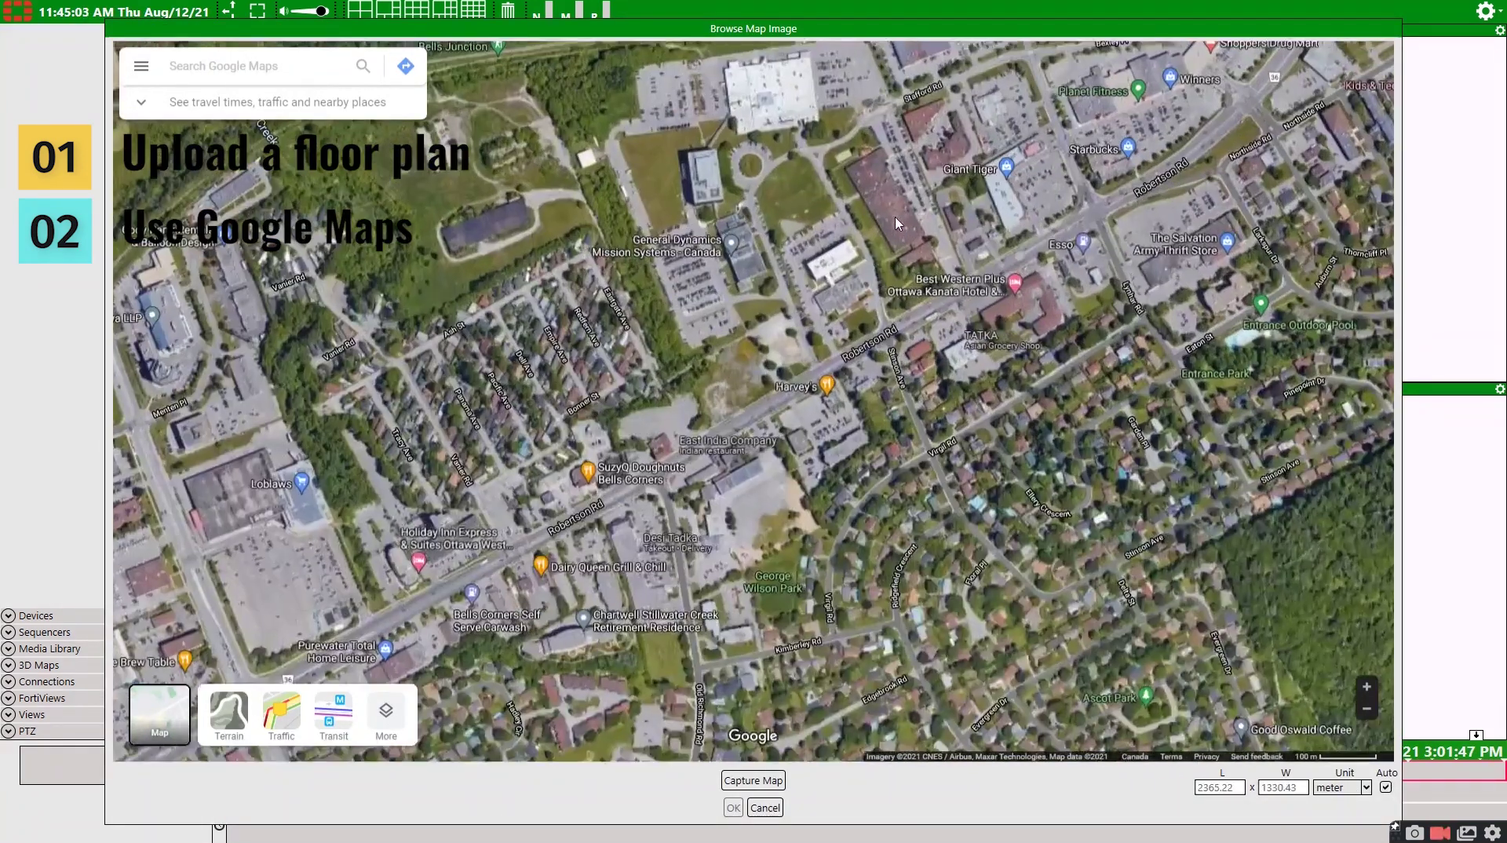
pyautogui.scroll(5, 897, 223)
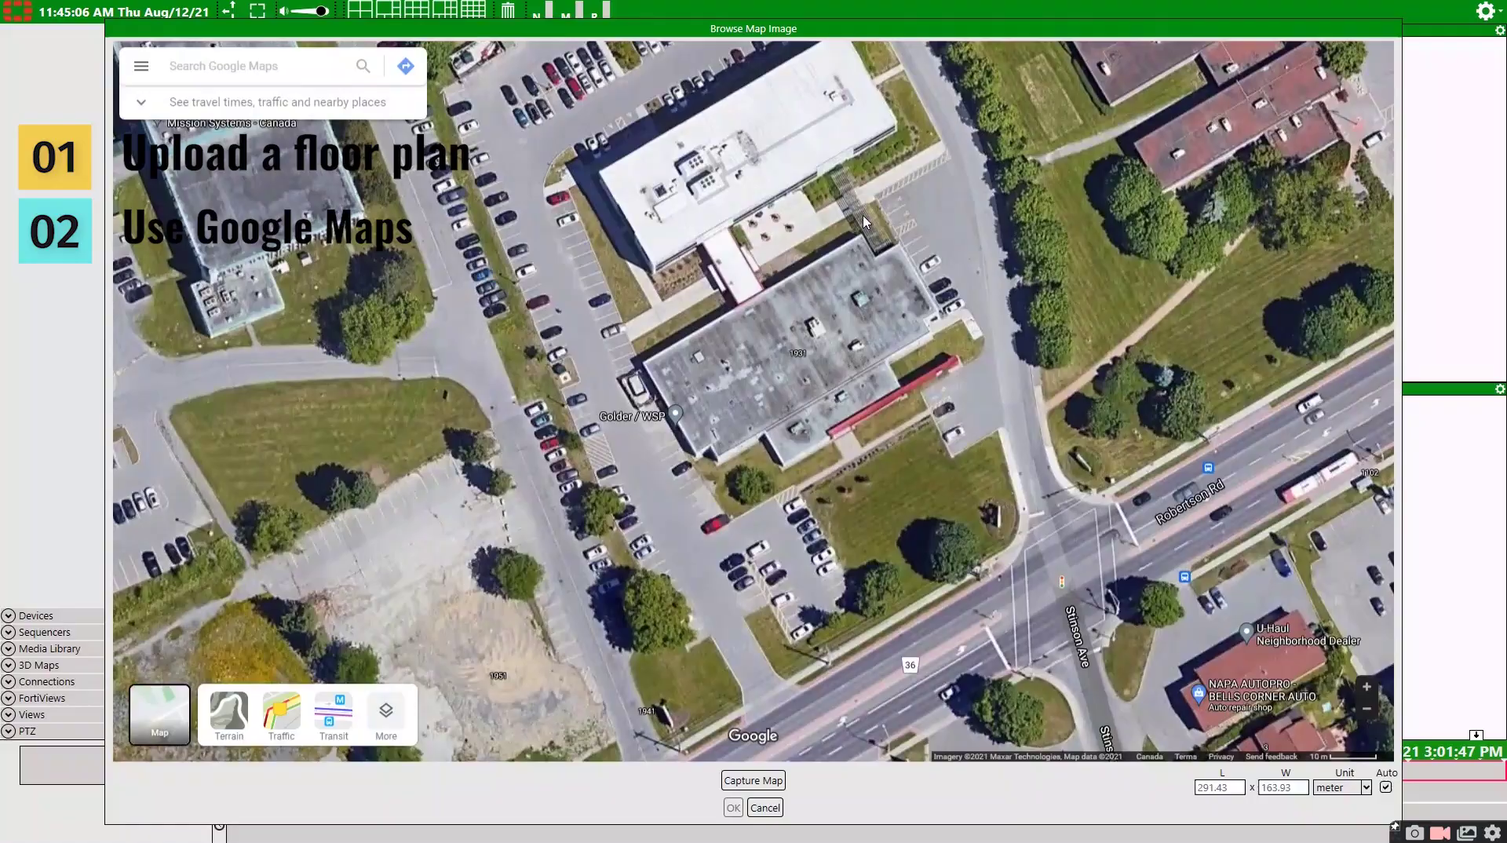
pyautogui.scroll(1, 864, 222)
pyautogui.click(752, 780)
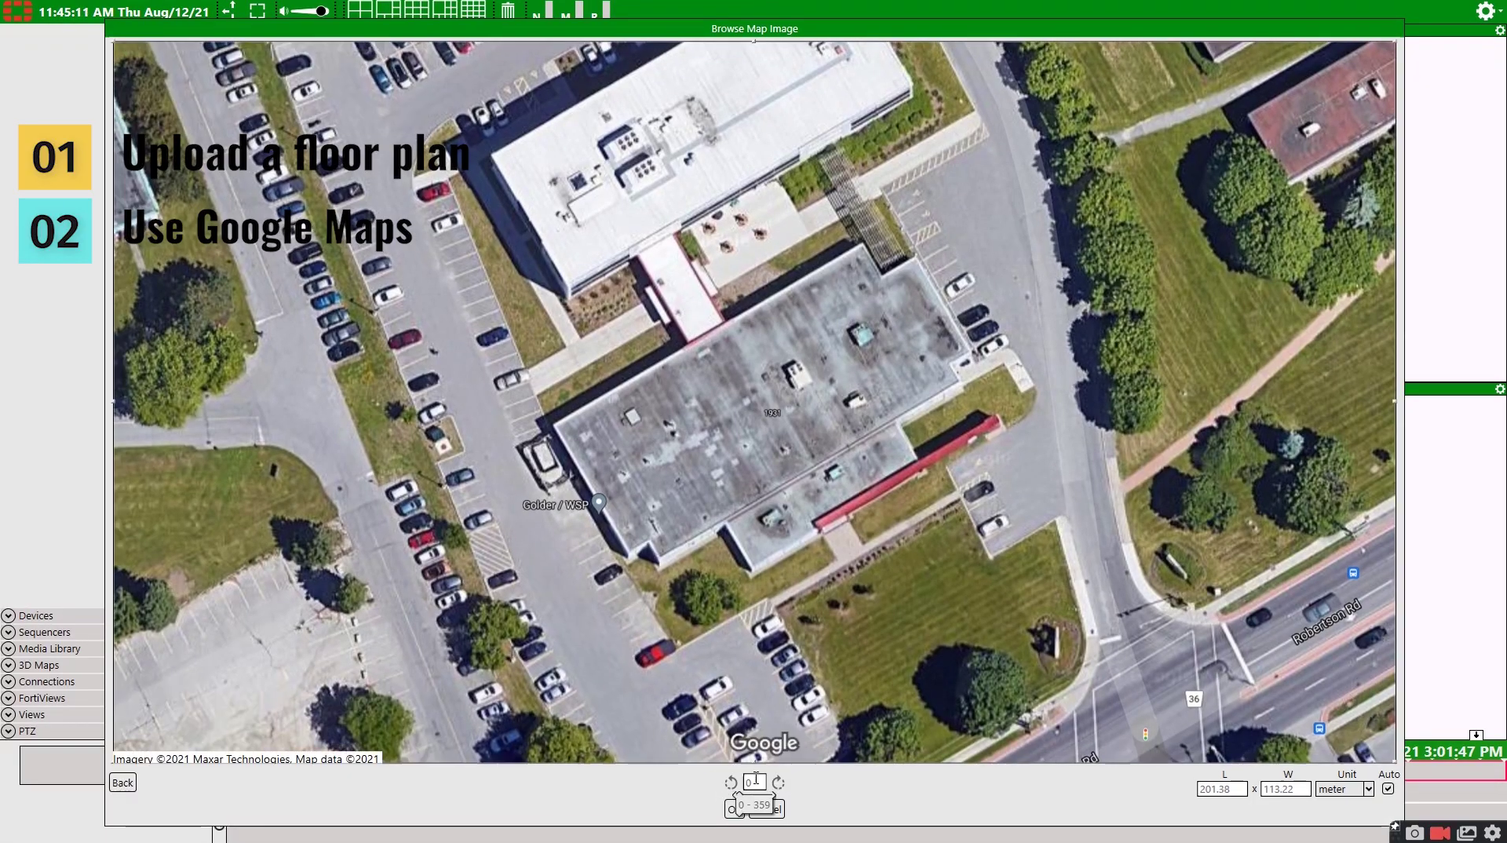
pyautogui.click(779, 783)
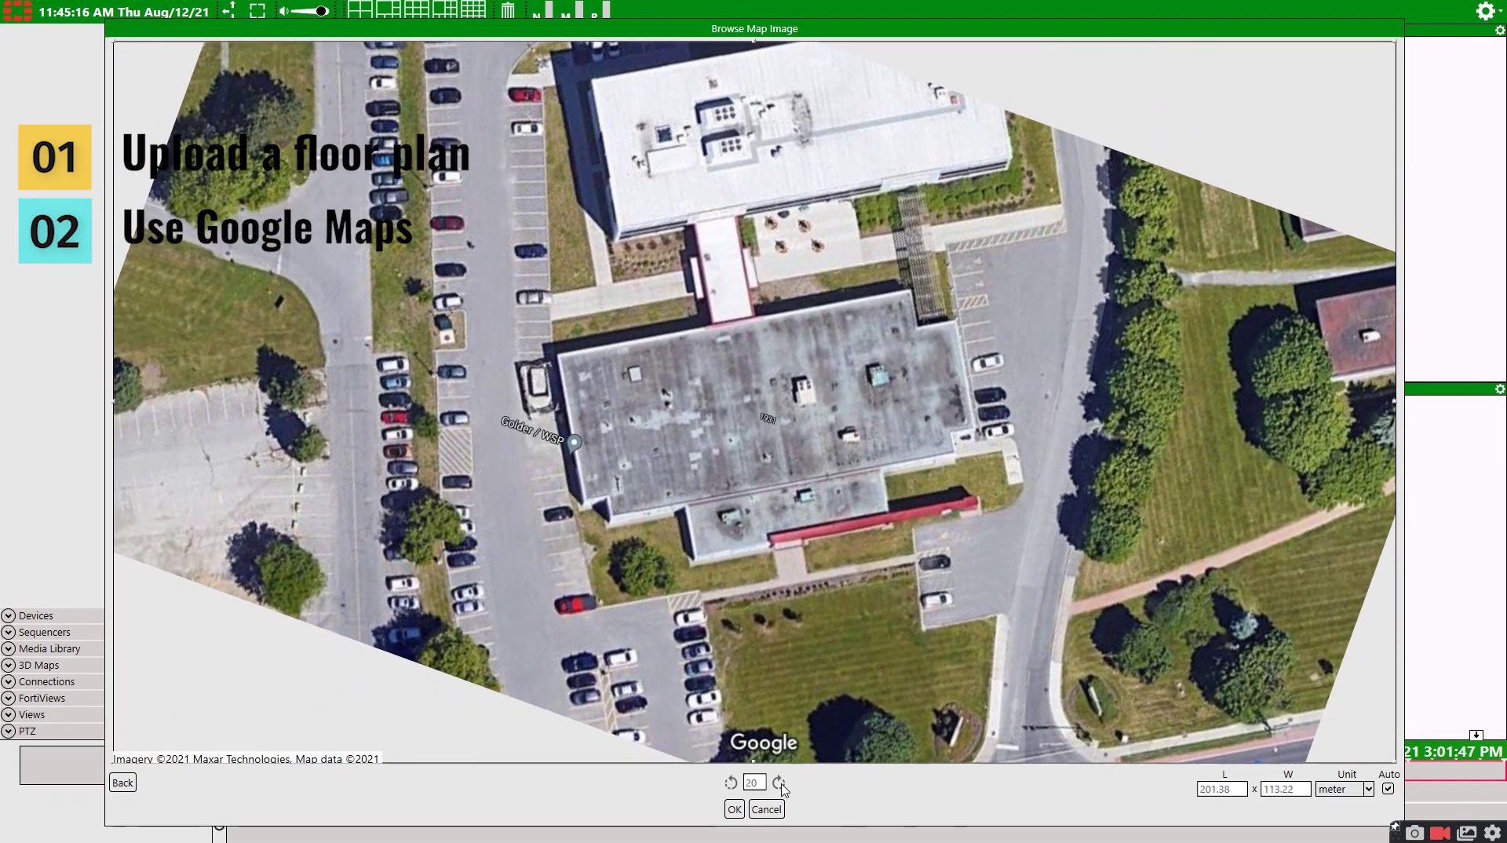
pyautogui.click(780, 785)
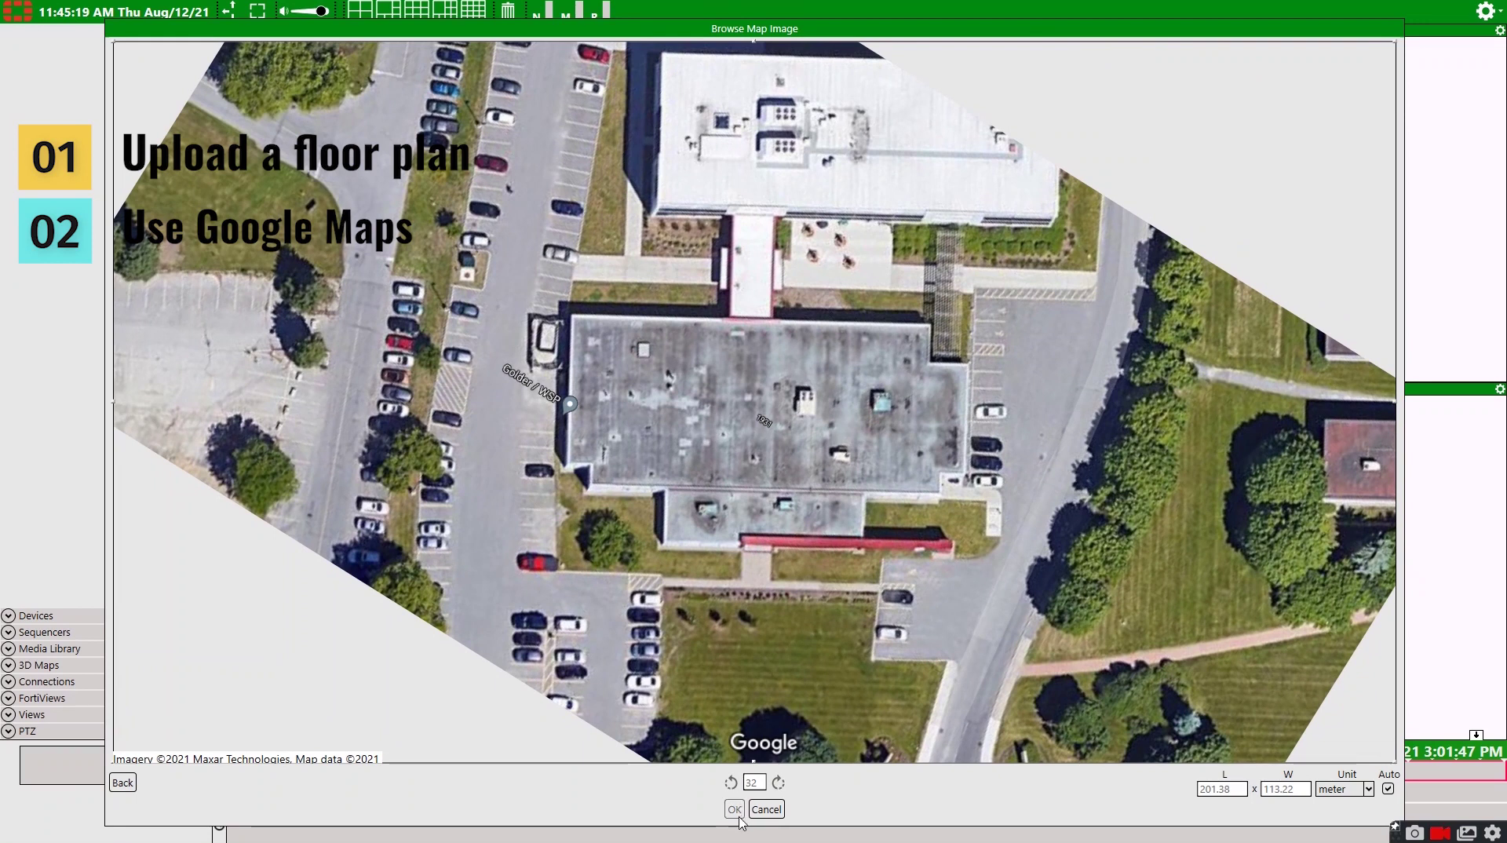
pyautogui.click(734, 809)
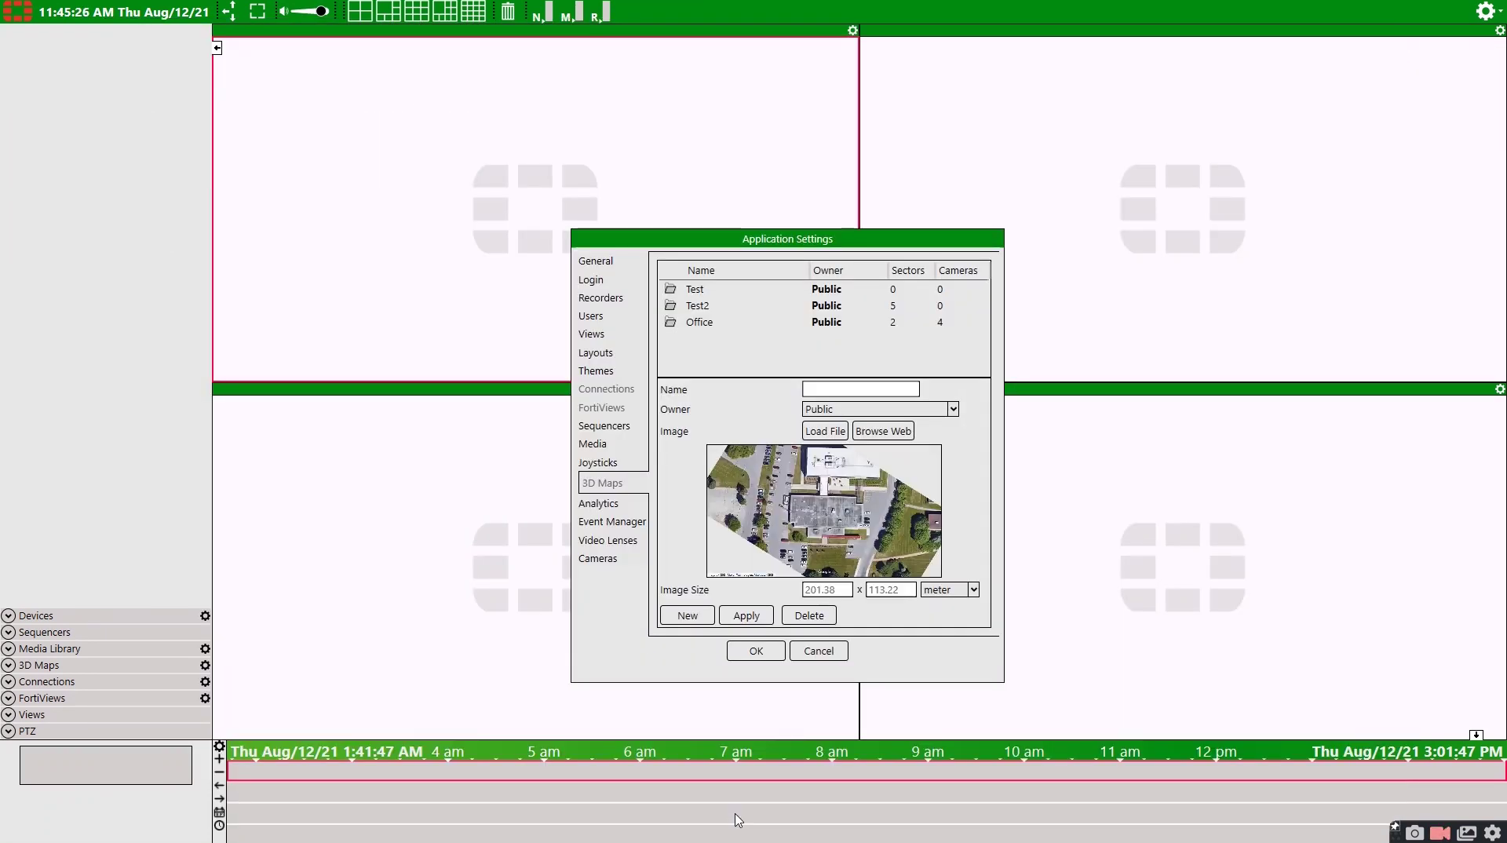
# Step: Place the Office map in a viewport, maximise it, and enable Edit Mode
pyautogui.click(756, 651)
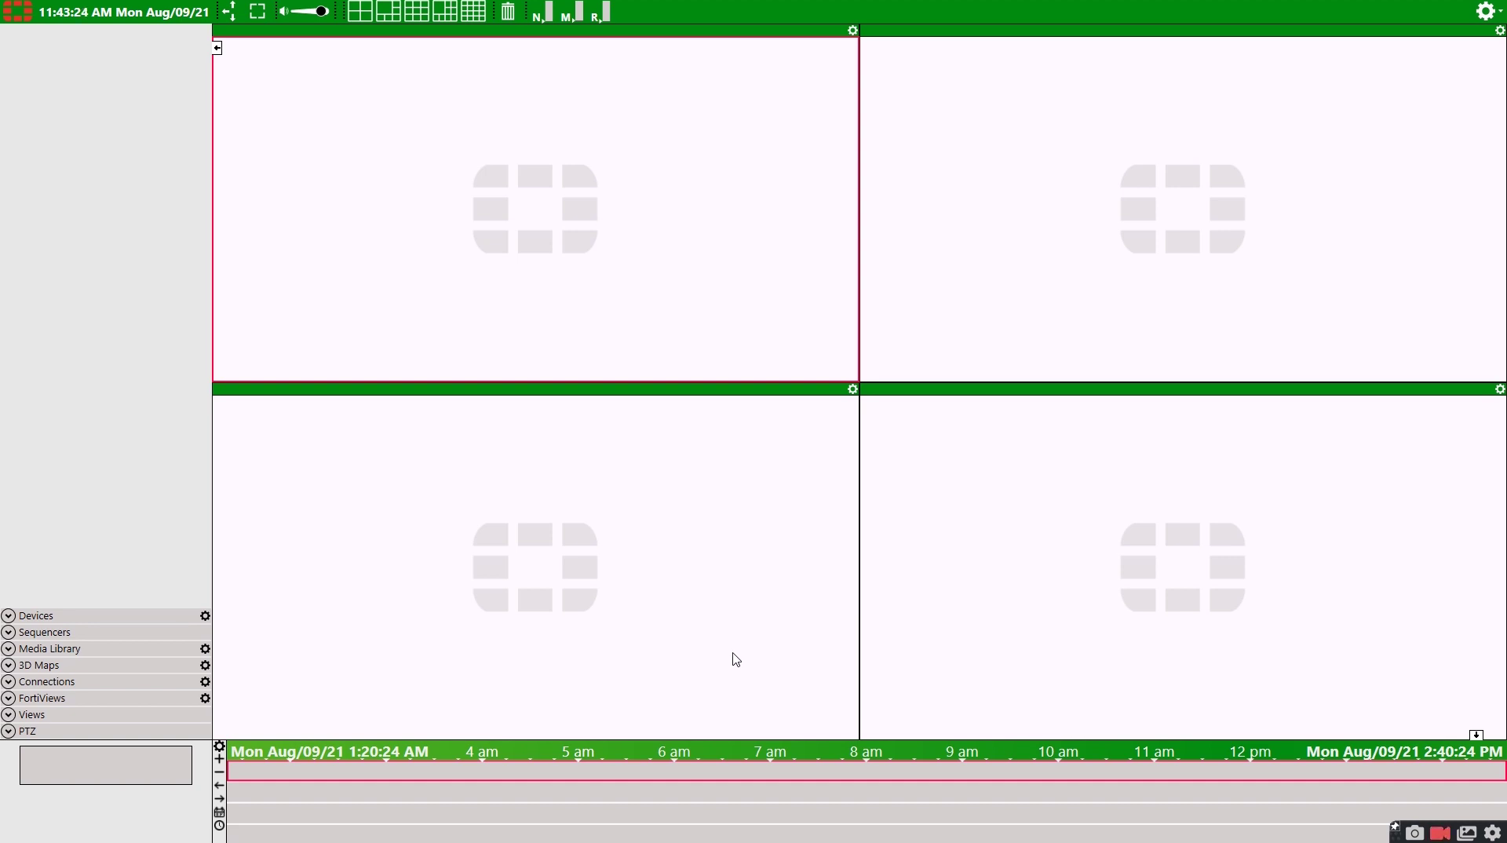
pyautogui.click(10, 666)
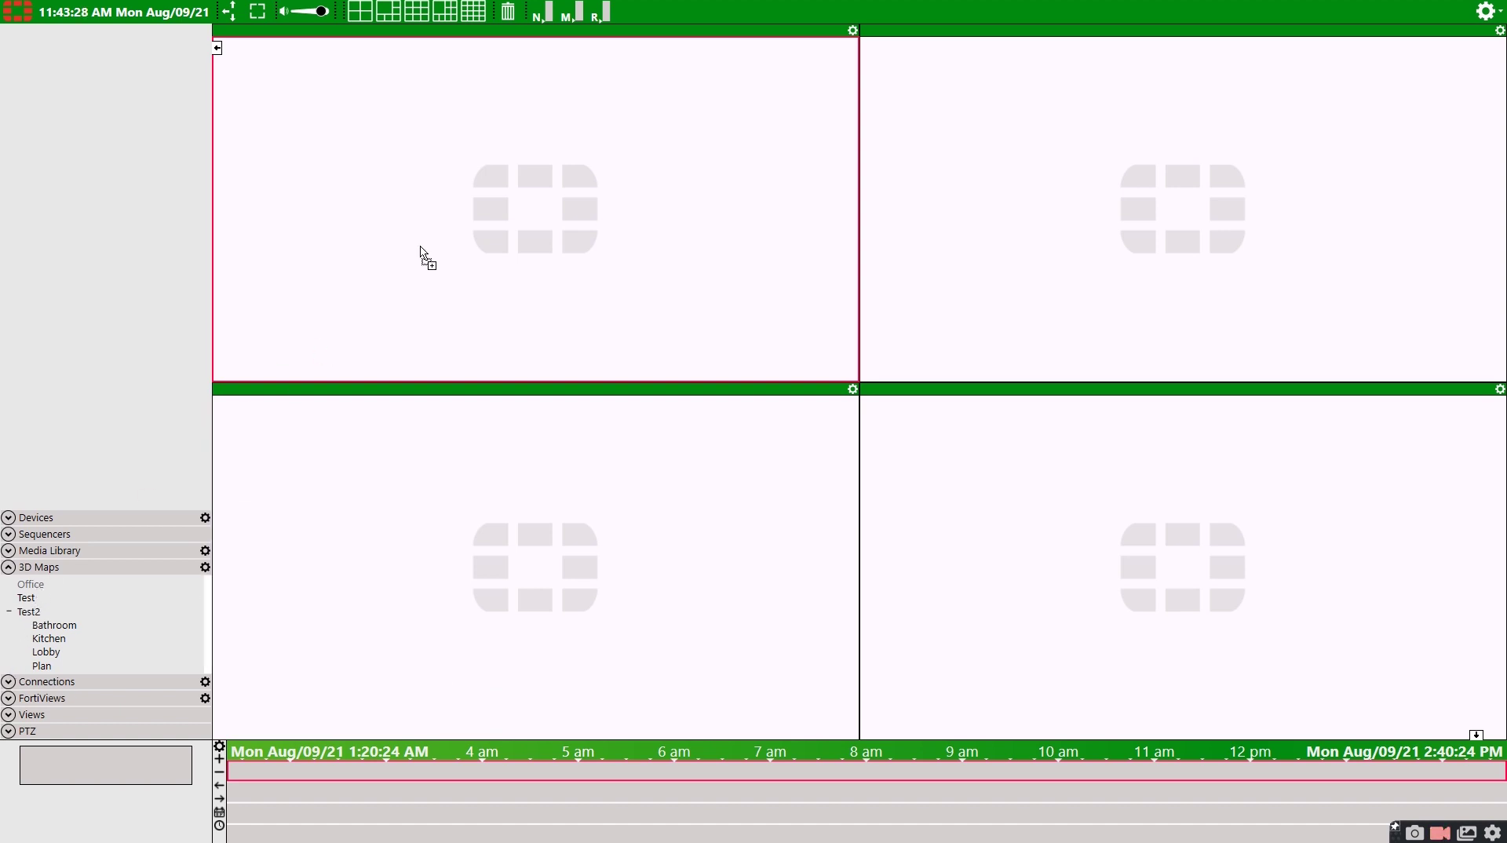
pyautogui.moveTo(458, 220); pyautogui.dragTo(503, 174)
pyautogui.doubleClick(648, 32)
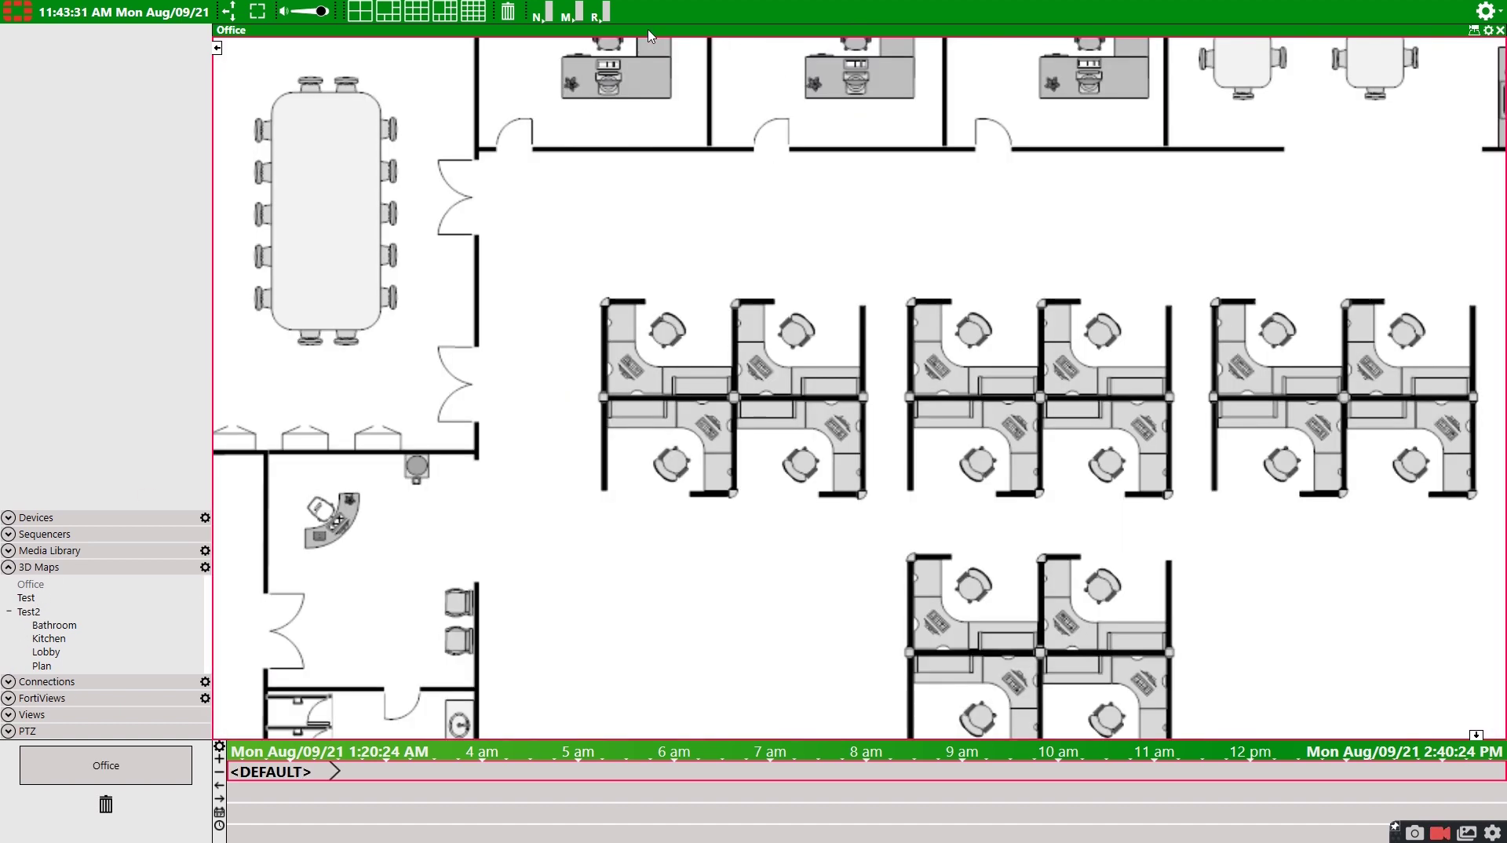
pyautogui.click(1490, 31)
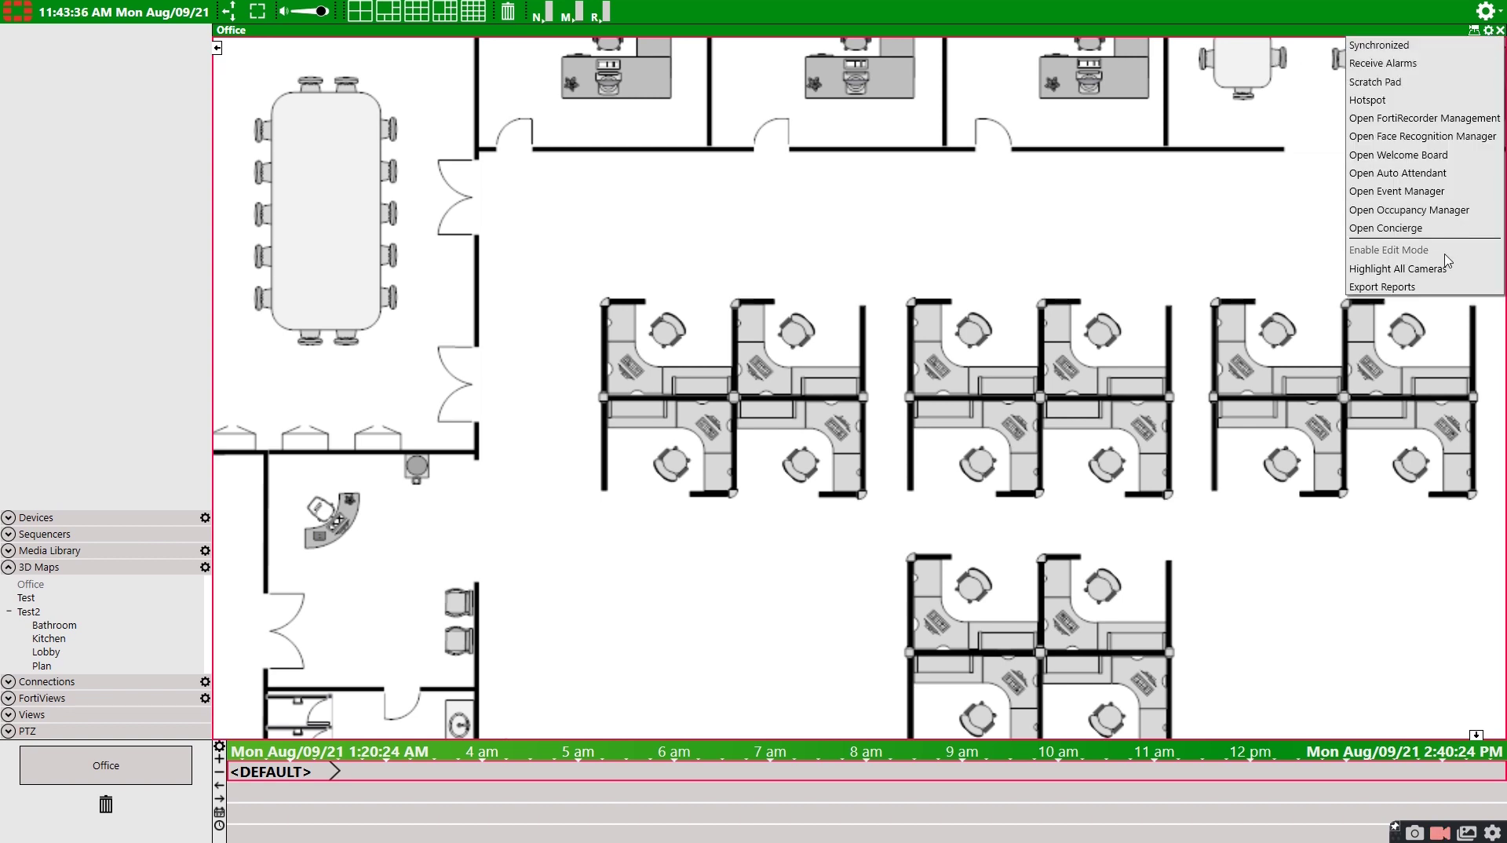
pyautogui.click(1413, 251)
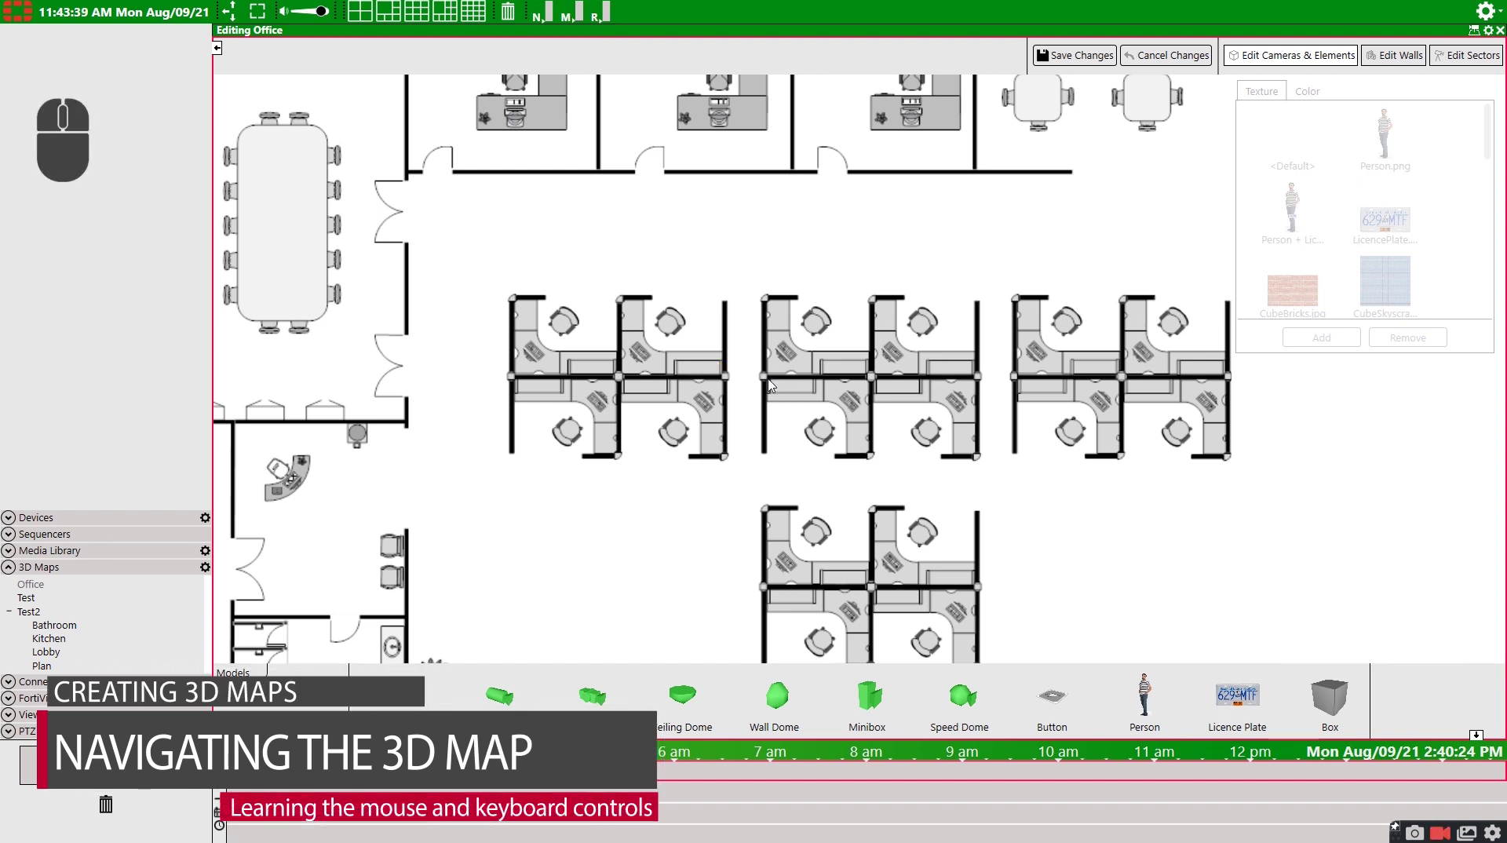
# Step: Rotate, pan, zoom and tilt to a close view of the conference room and offices above it
pyautogui.moveTo(774, 384)
pyautogui.mouseDown(button='right')
pyautogui.moveTo(870, 388)
pyautogui.moveTo(778, 377)
pyautogui.moveTo(737, 132)
pyautogui.moveTo(780, 276)
pyautogui.moveTo(781, 387)
pyautogui.mouseUp(button='right')
pyautogui.moveTo(785, 405); pyautogui.dragTo(817, 406, button='middle')
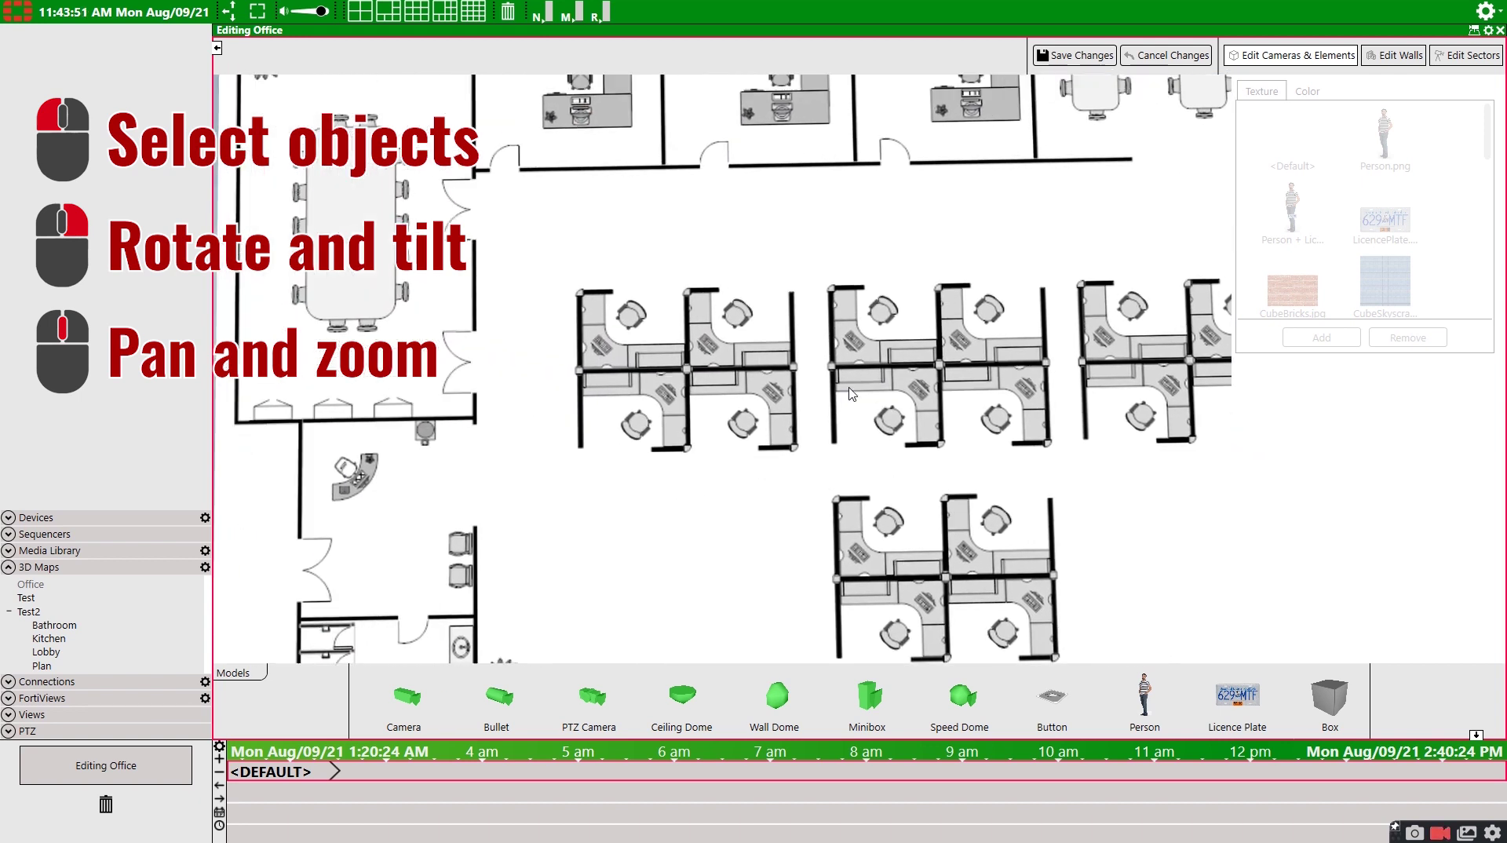
pyautogui.scroll(5, 817, 406)
pyautogui.scroll(-3, 815, 406)
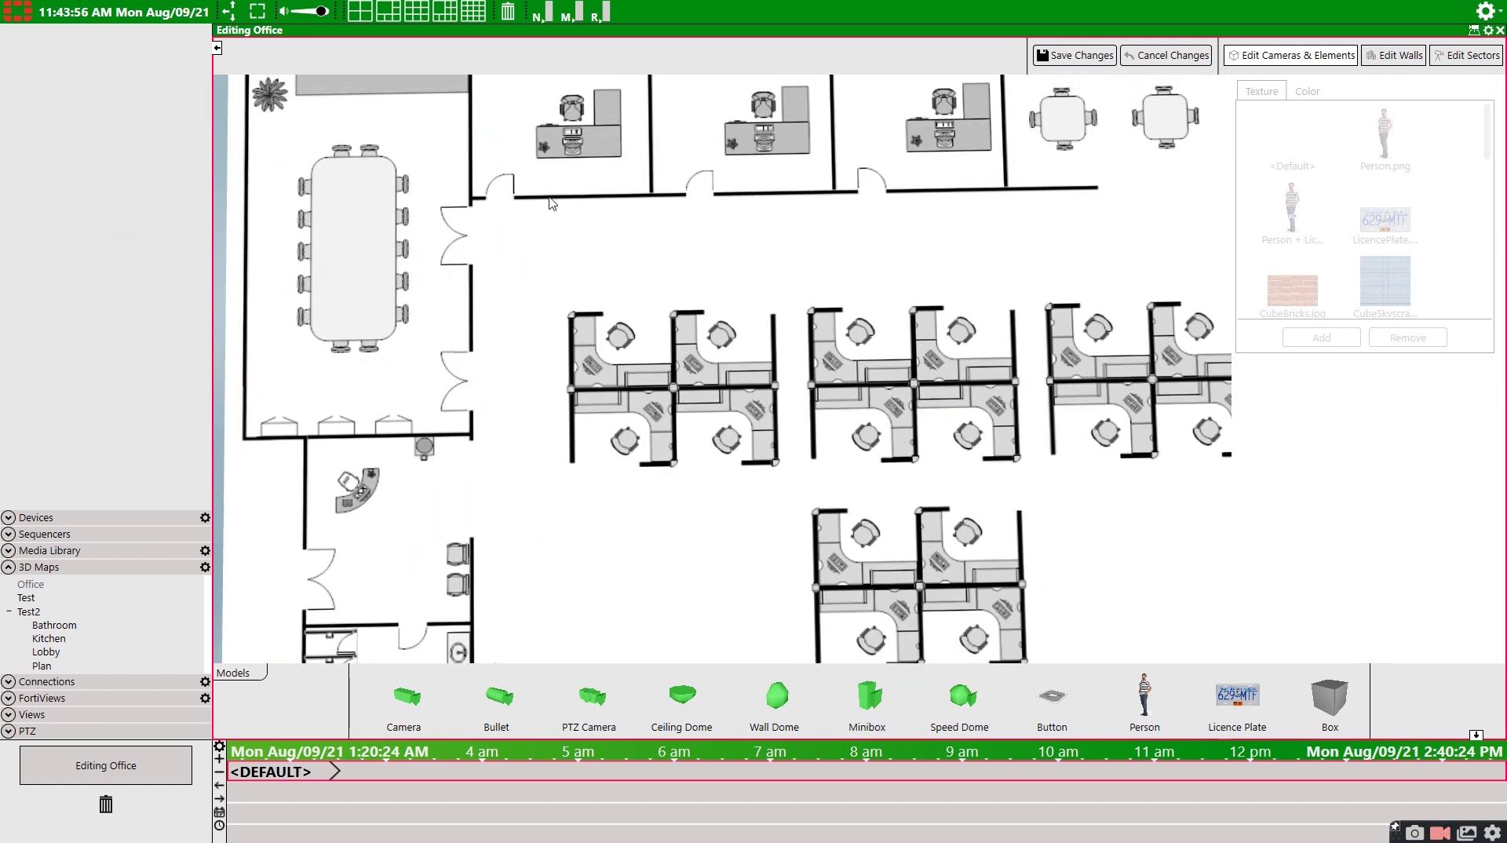
pyautogui.moveTo(549, 199); pyautogui.dragTo(693, 414, button='middle')
pyautogui.scroll(3, 694, 415)
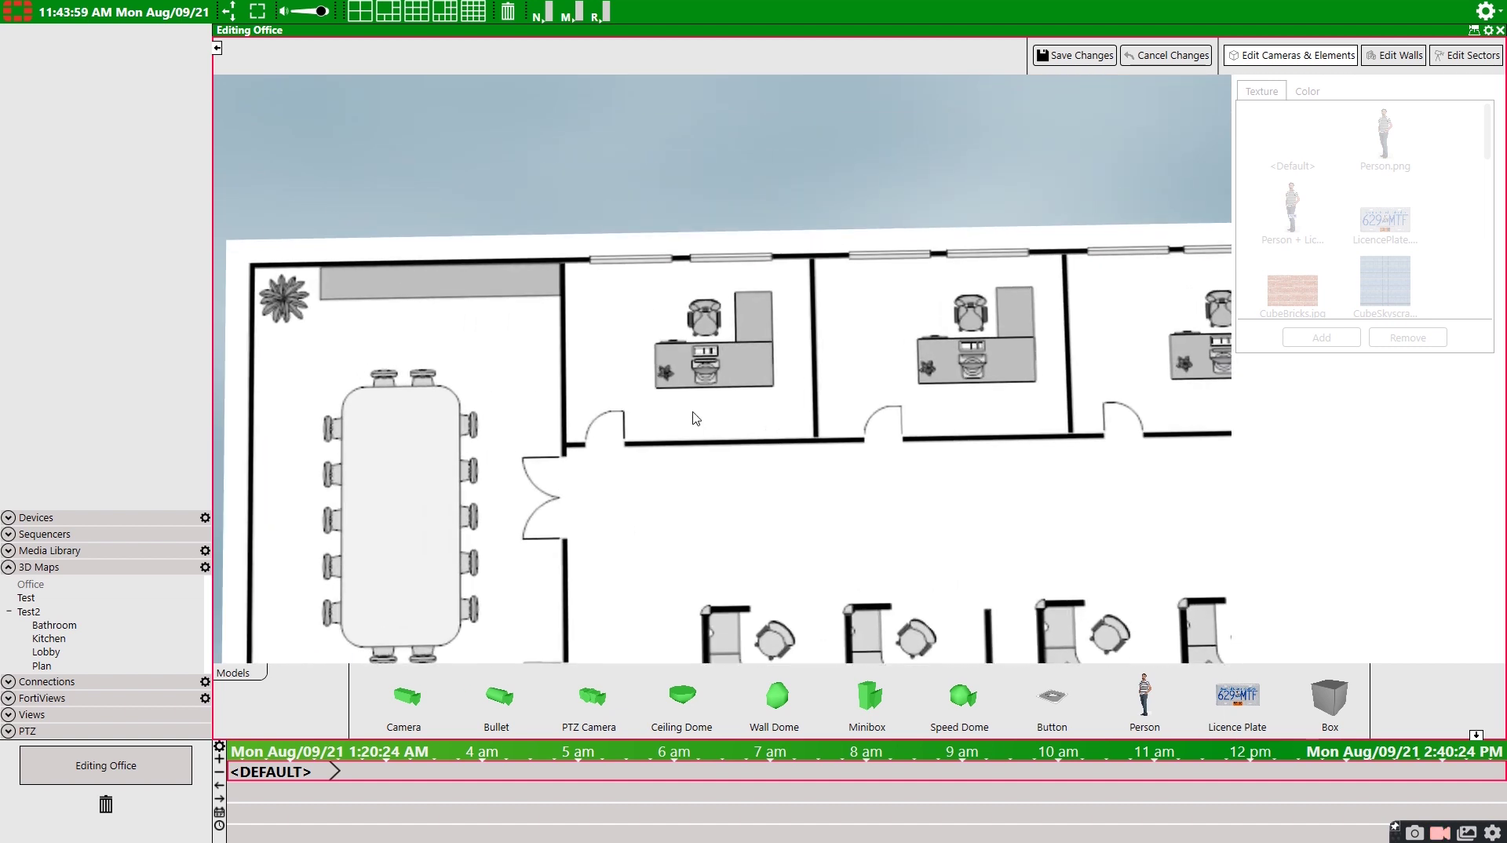
pyautogui.moveTo(693, 412); pyautogui.dragTo(693, 447, button='right')
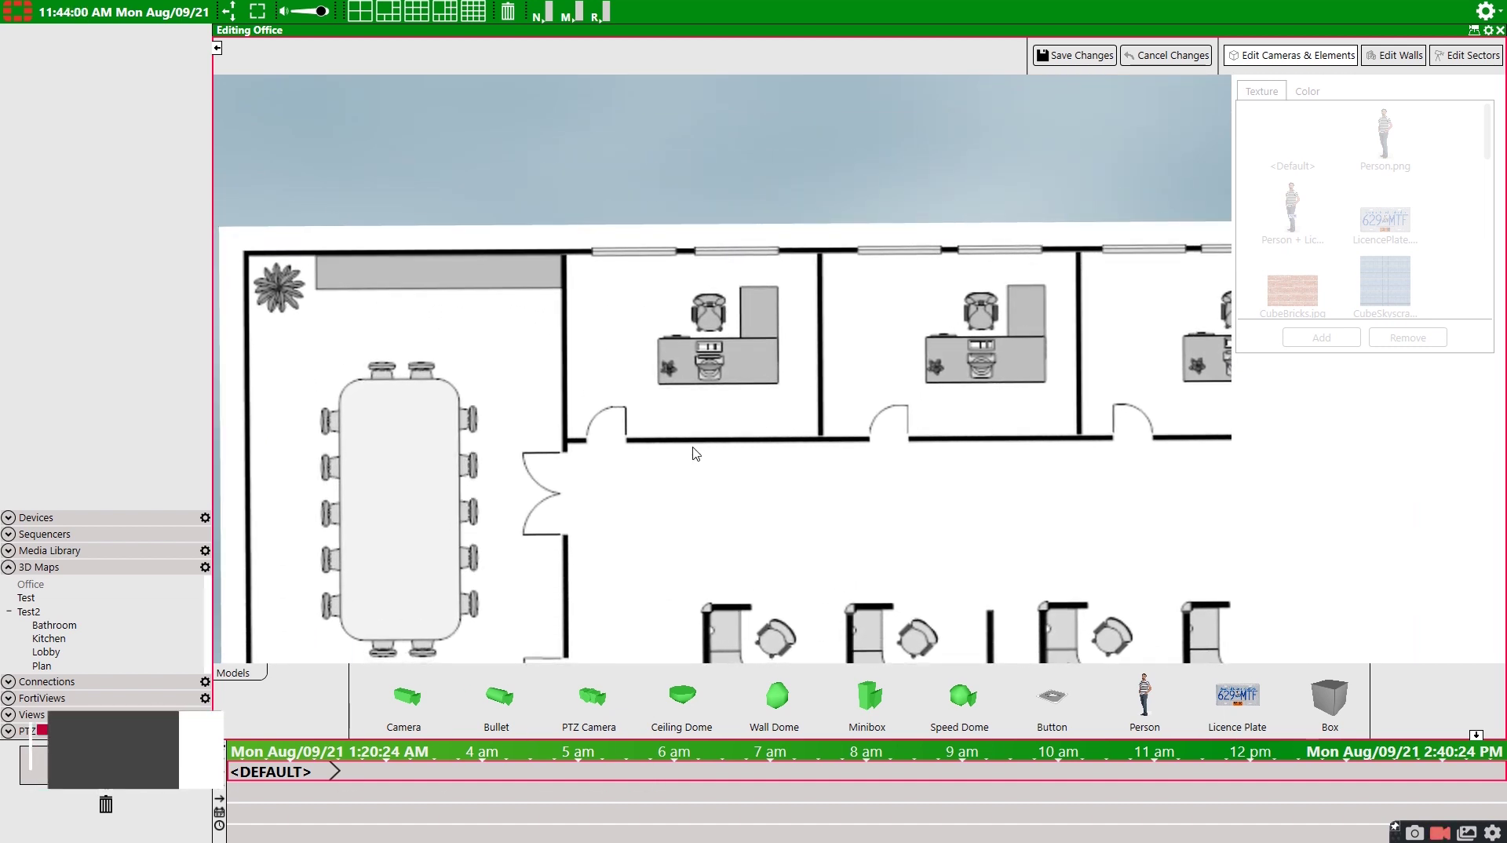
# Step: Draw a closed four-corner wall loop around the private office beside the conference room
pyautogui.click(1390, 57)
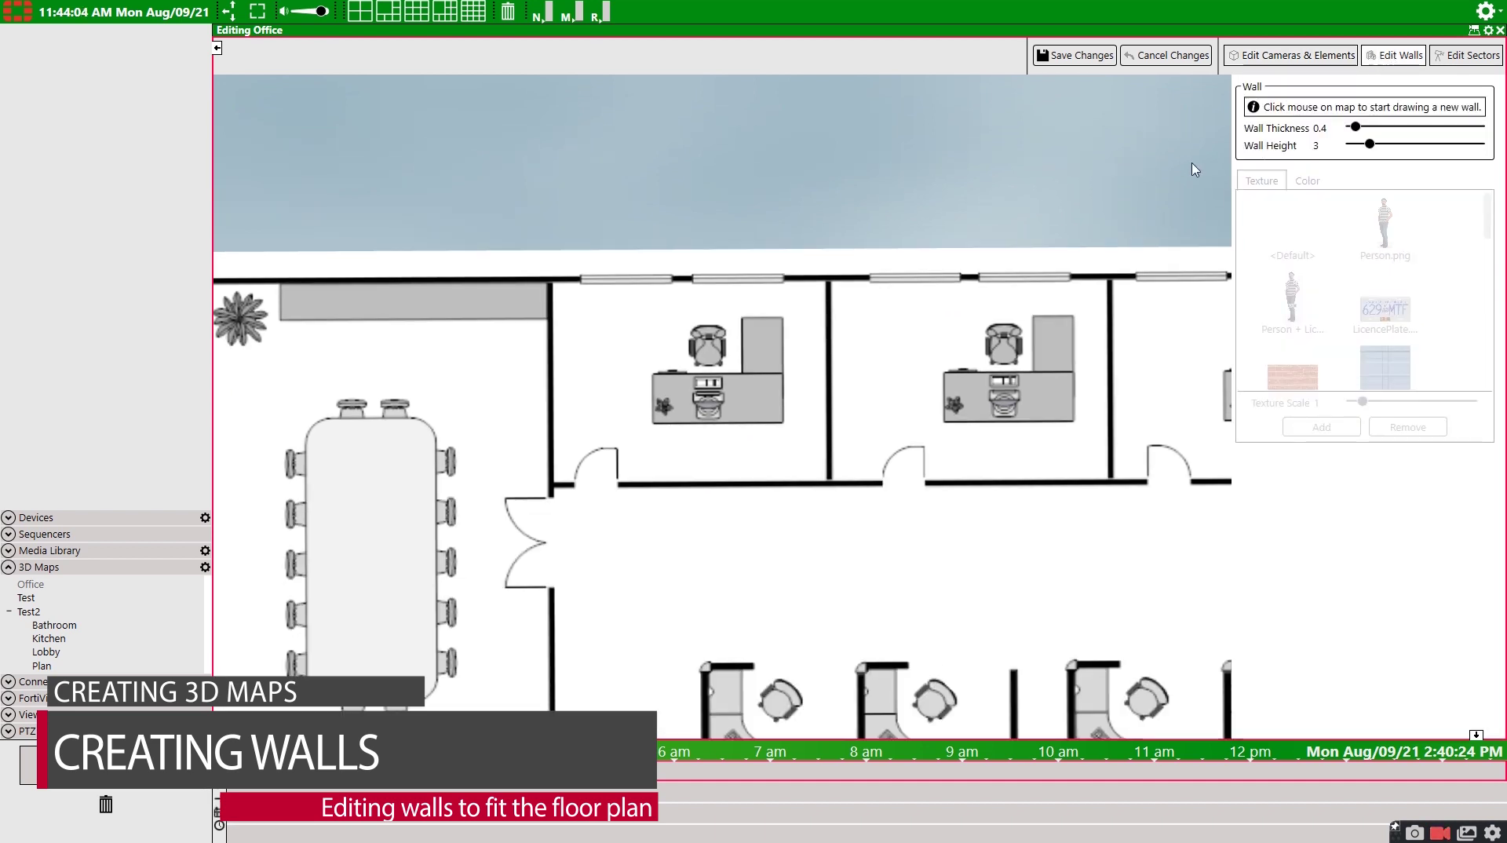
pyautogui.click(517, 521)
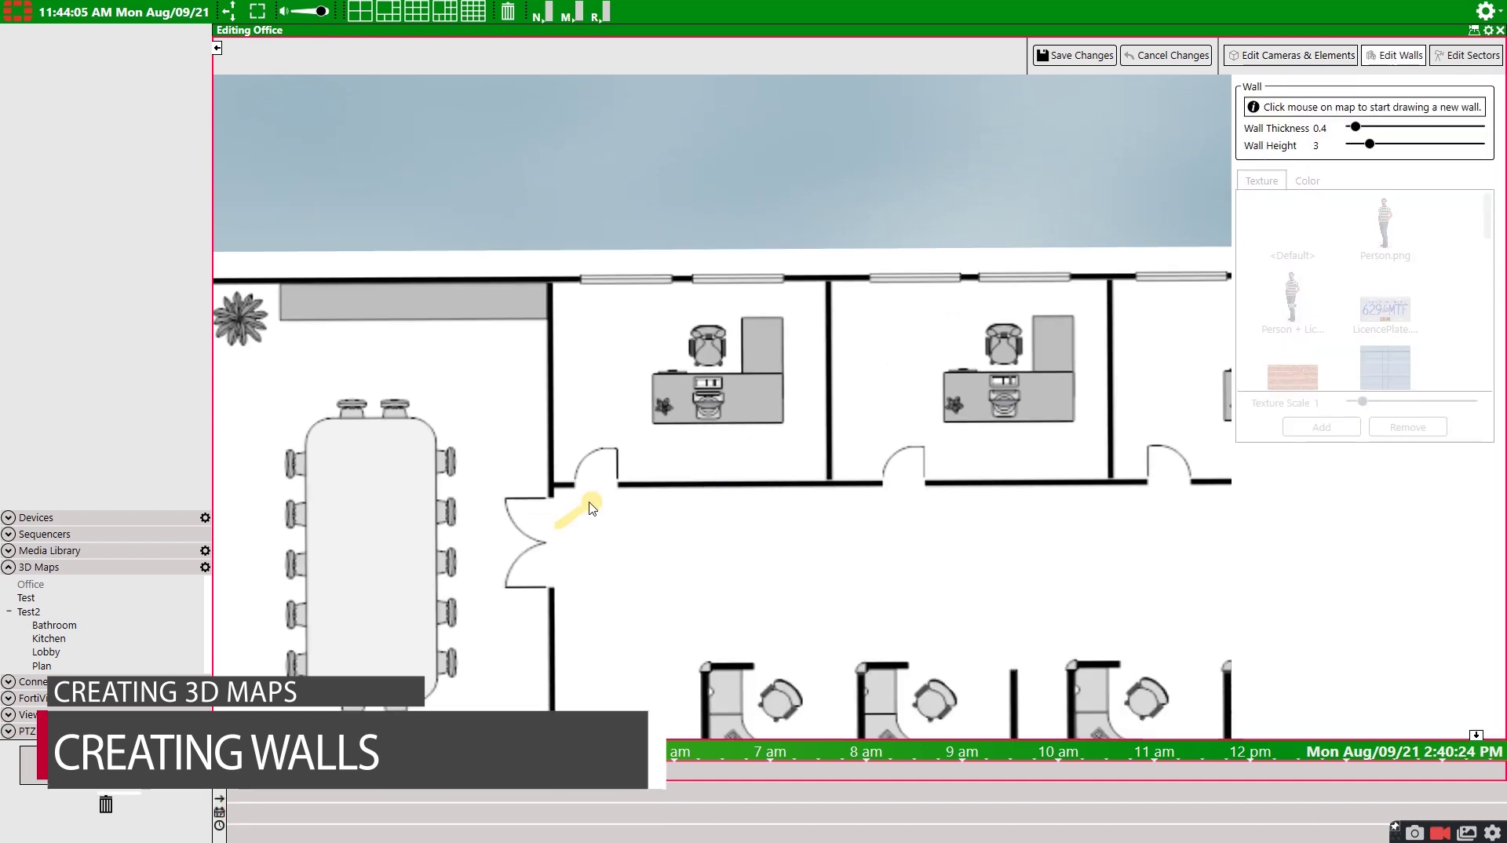
pyautogui.click(552, 489)
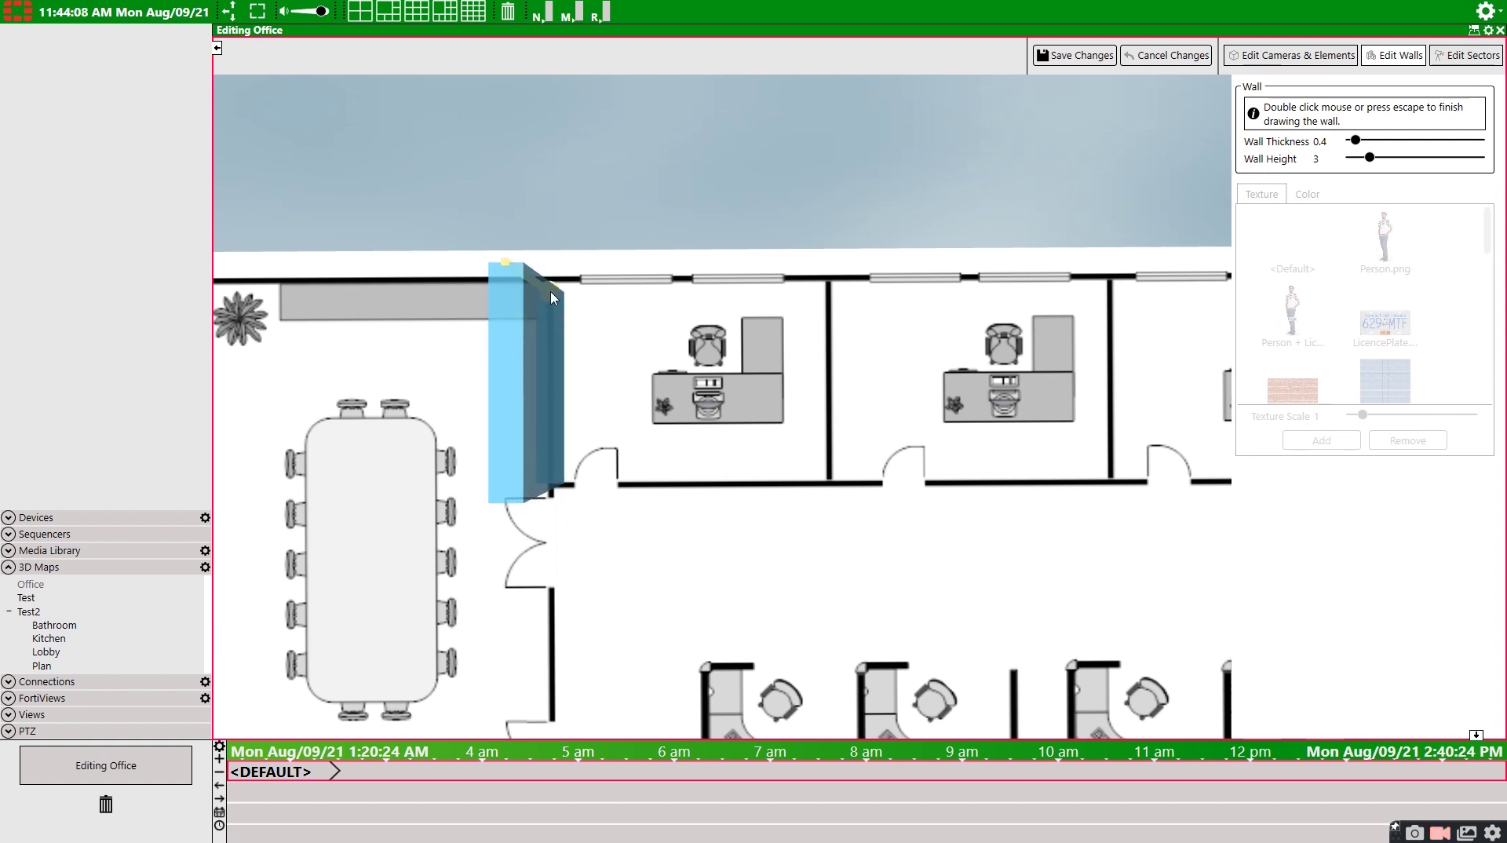
pyautogui.click(549, 287)
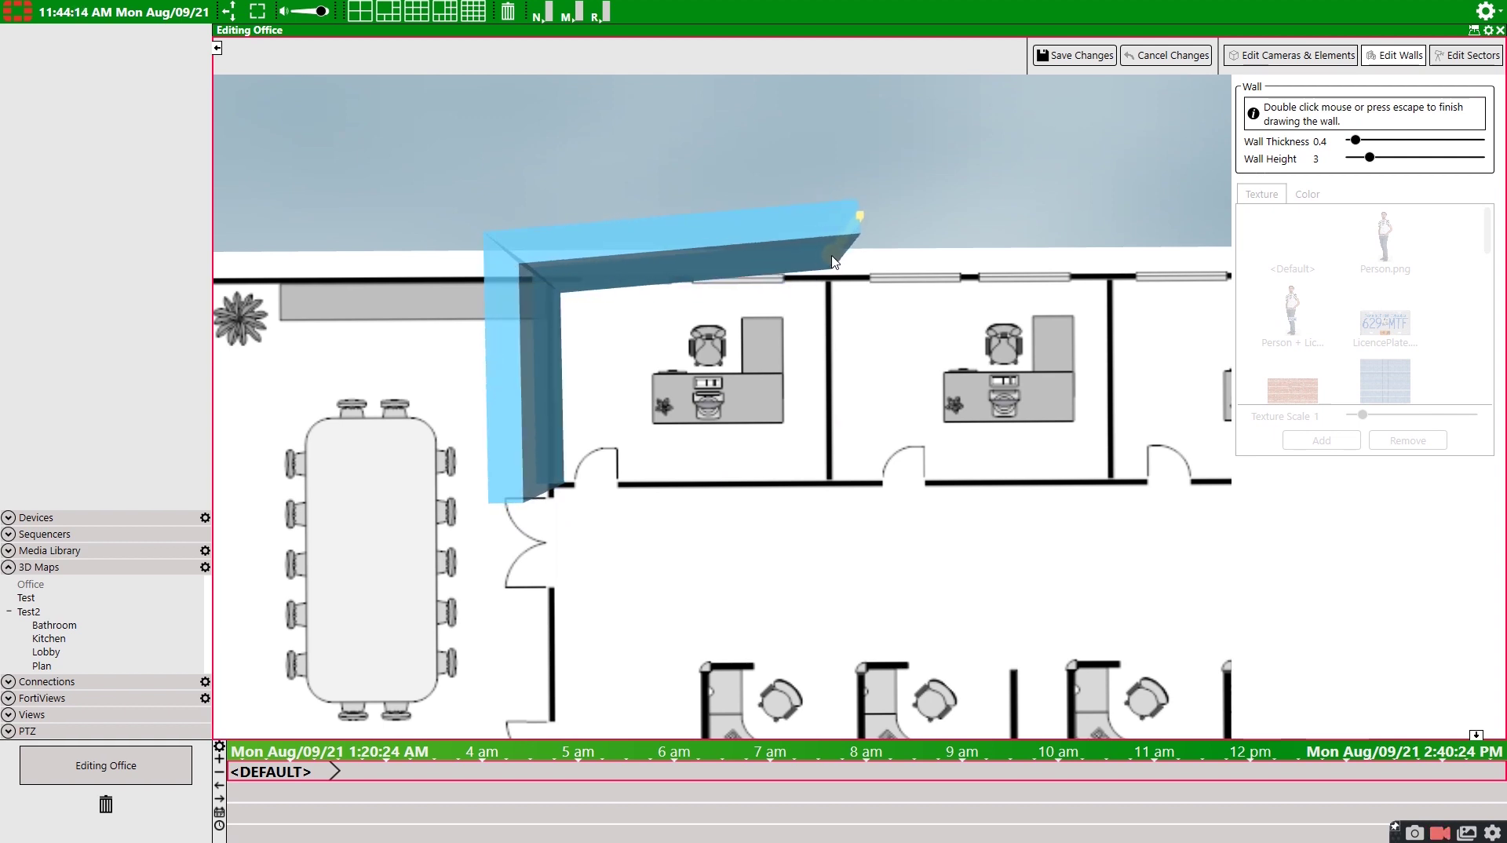
pyautogui.click(835, 264)
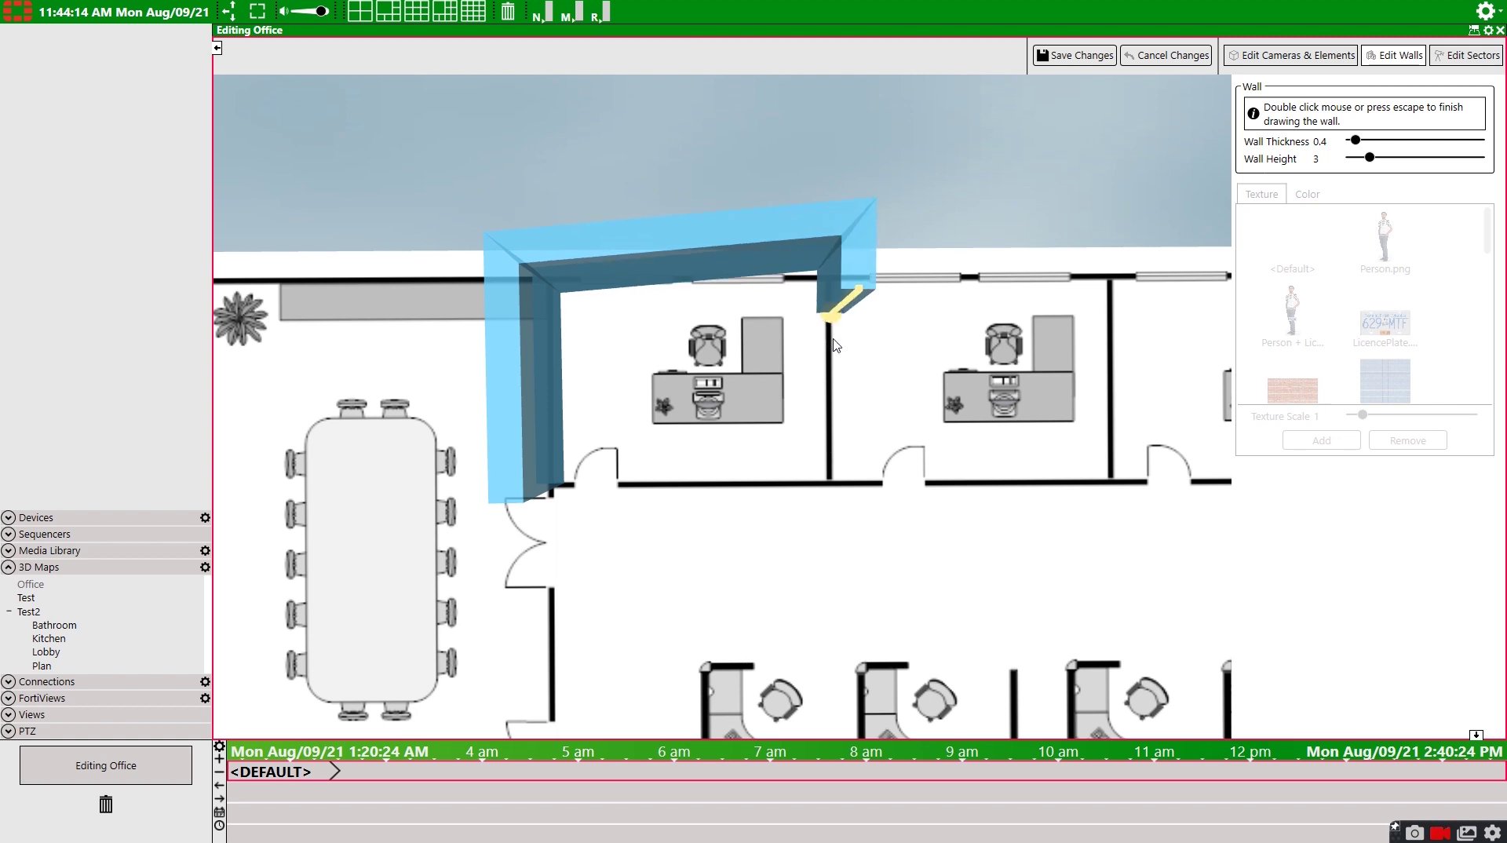
pyautogui.click(837, 488)
pyautogui.doubleClick(552, 482)
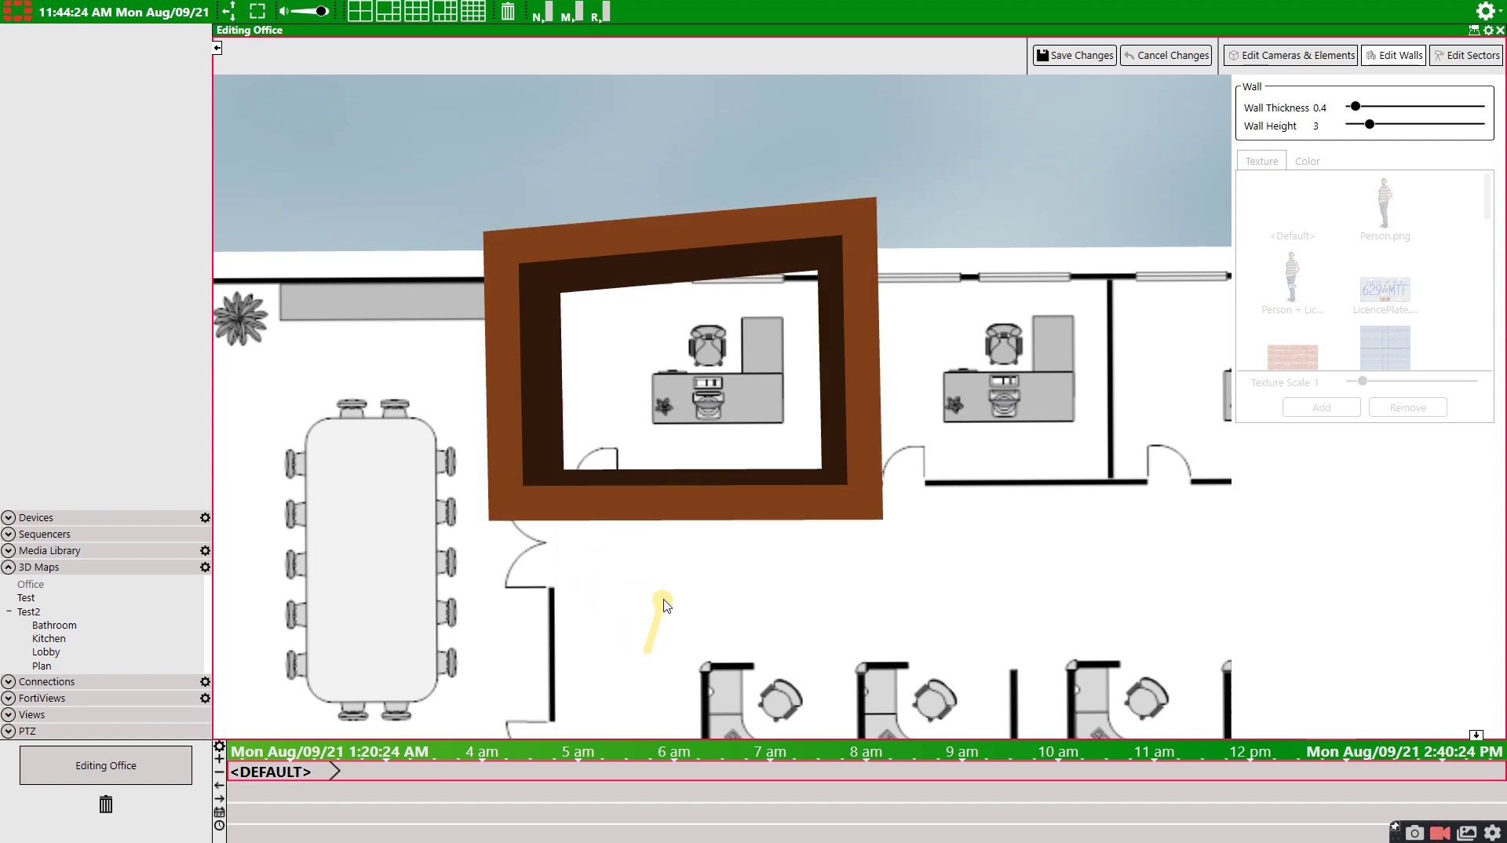
pyautogui.moveTo(664, 601); pyautogui.dragTo(640, 454, button='right')
# Step: Set the office walls to 0.28 thickness and 1.55 height
pyautogui.click(640, 454)
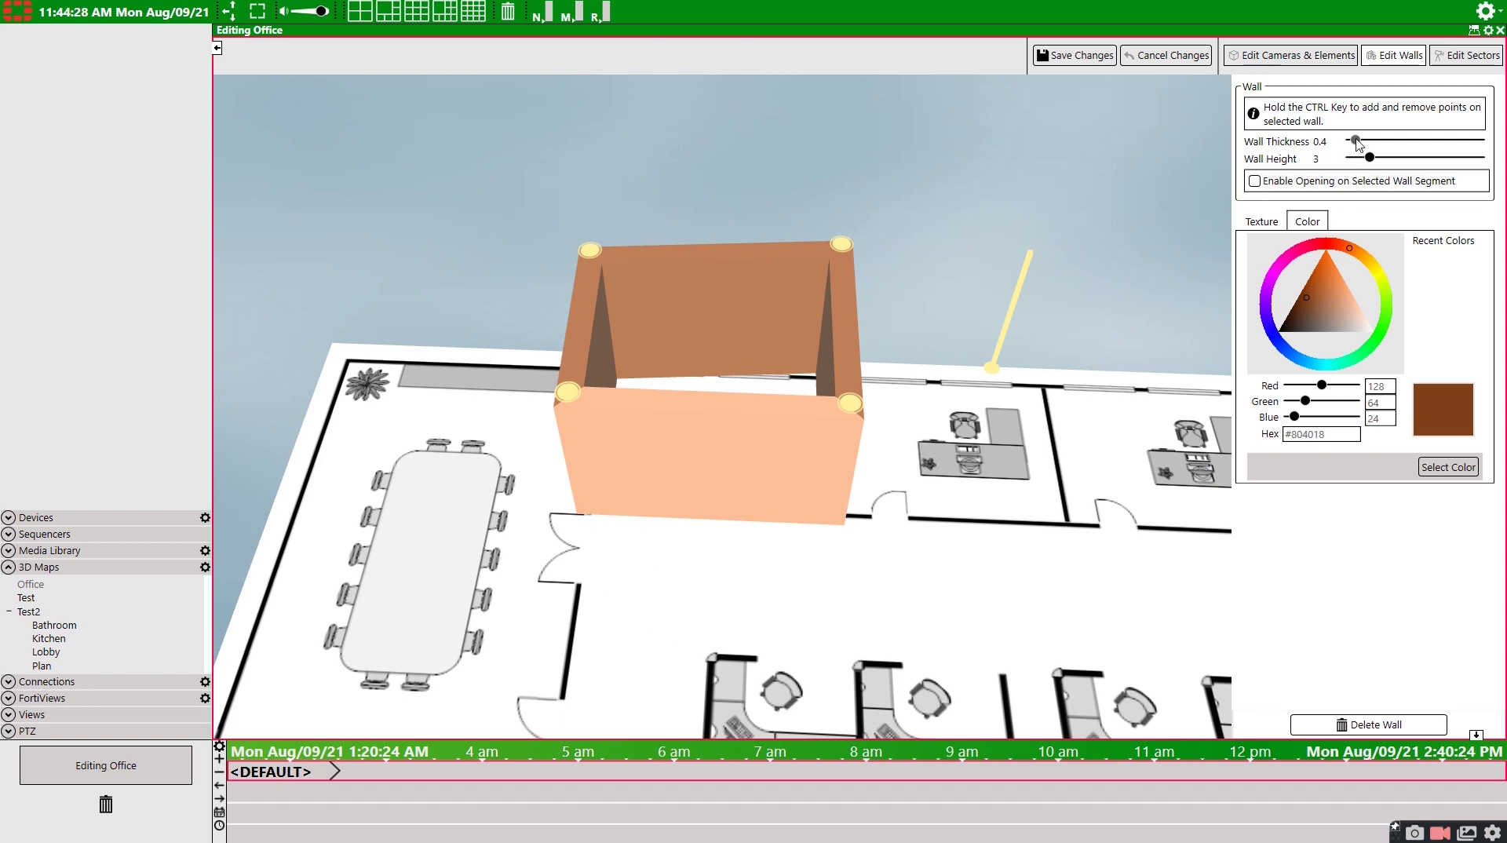
pyautogui.moveTo(1356, 141)
pyautogui.mouseDown()
pyautogui.moveTo(1385, 142)
pyautogui.moveTo(1359, 160)
pyautogui.moveTo(1399, 163)
pyautogui.moveTo(1361, 161)
pyautogui.mouseUp()
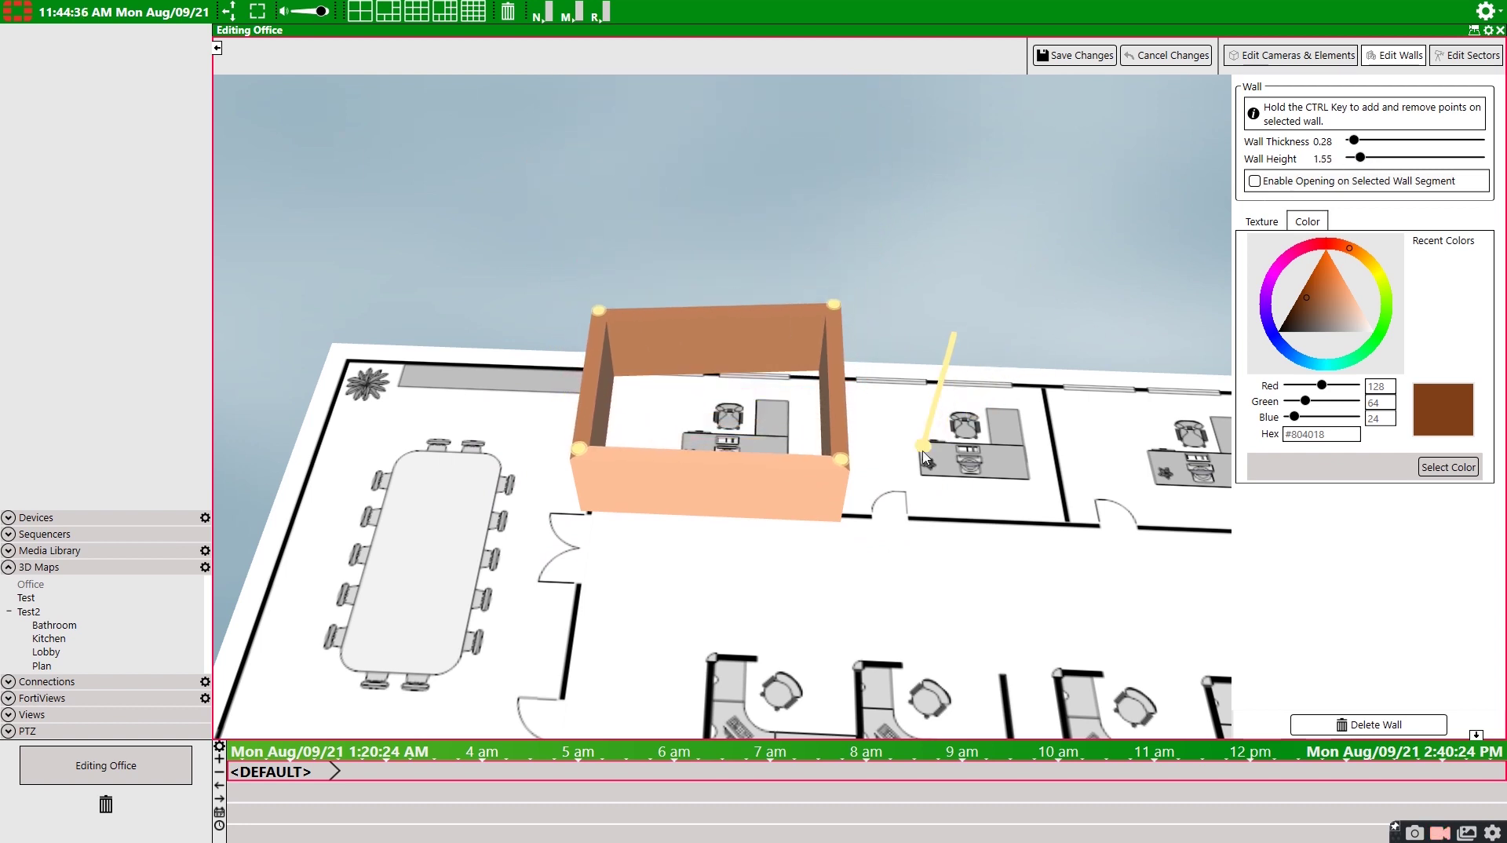
pyautogui.moveTo(928, 445); pyautogui.dragTo(934, 592, button='middle')
pyautogui.moveTo(934, 592); pyautogui.dragTo(942, 634)
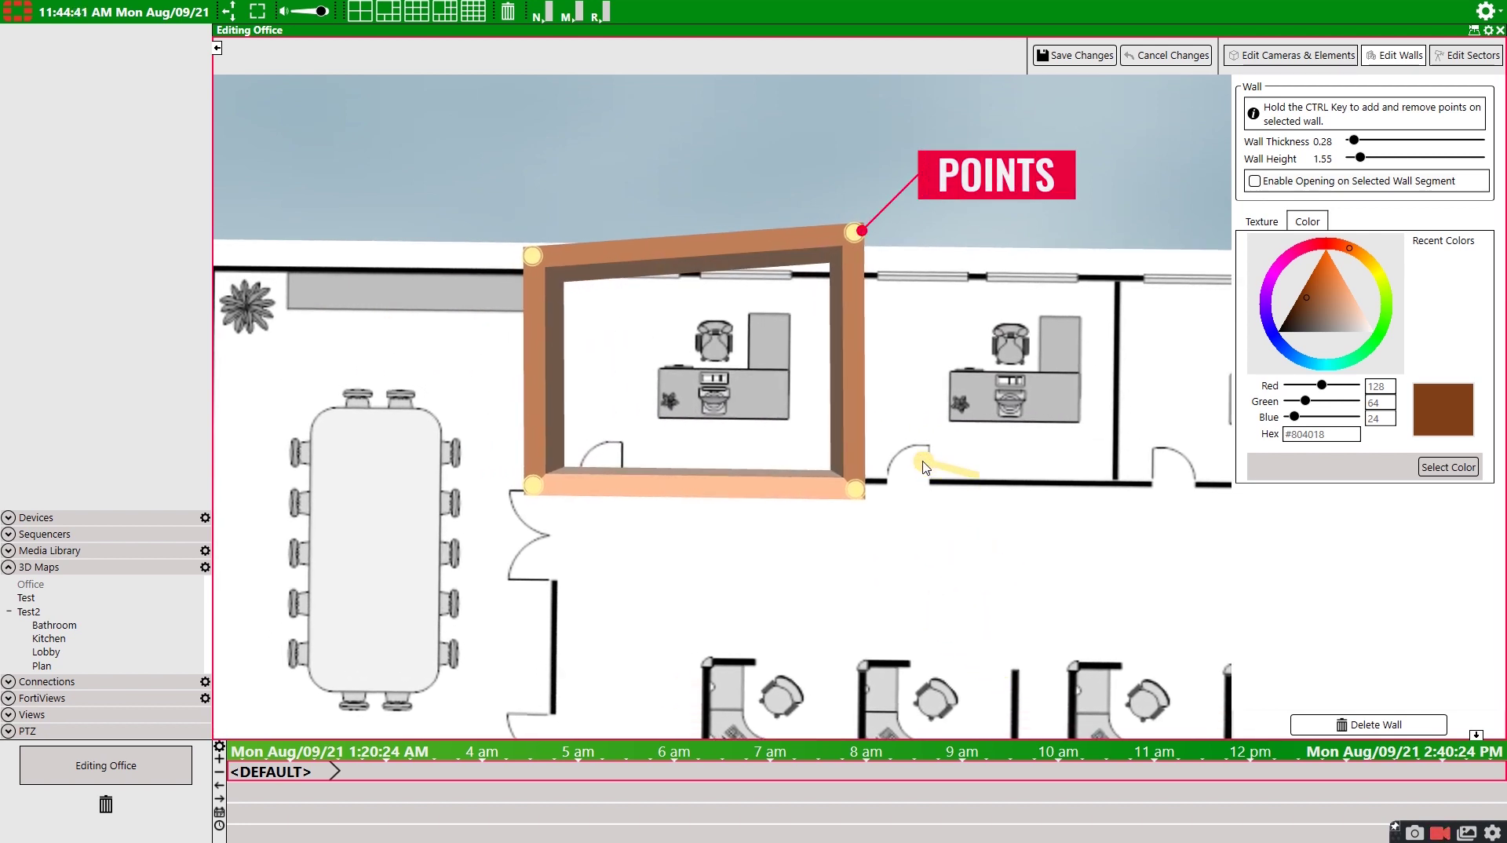
# Step: Move the office's top-right corner point down onto the top wall line
pyautogui.click(857, 233)
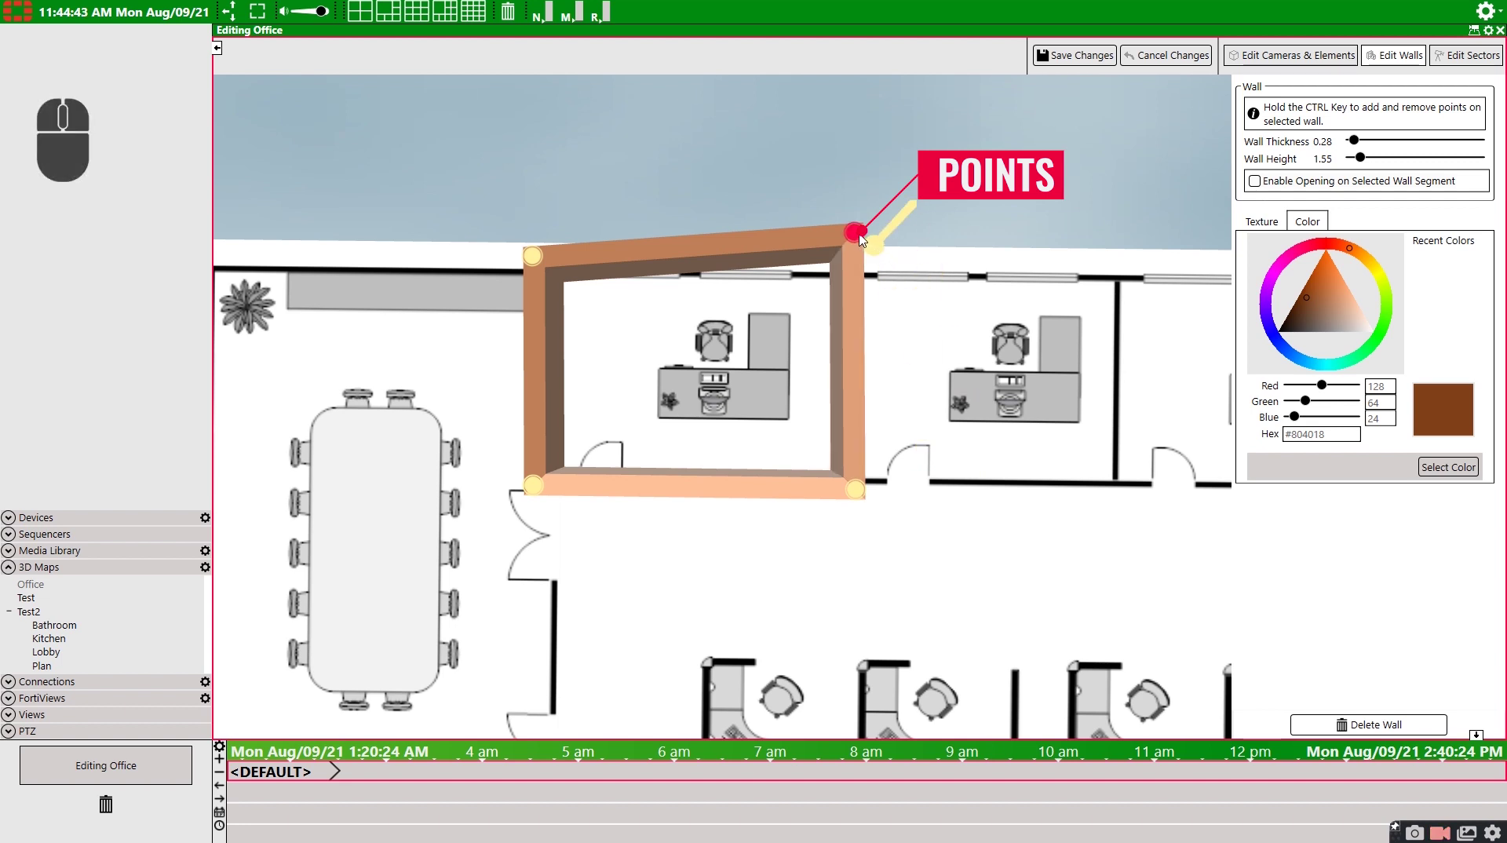
pyautogui.moveTo(860, 235); pyautogui.dragTo(859, 258)
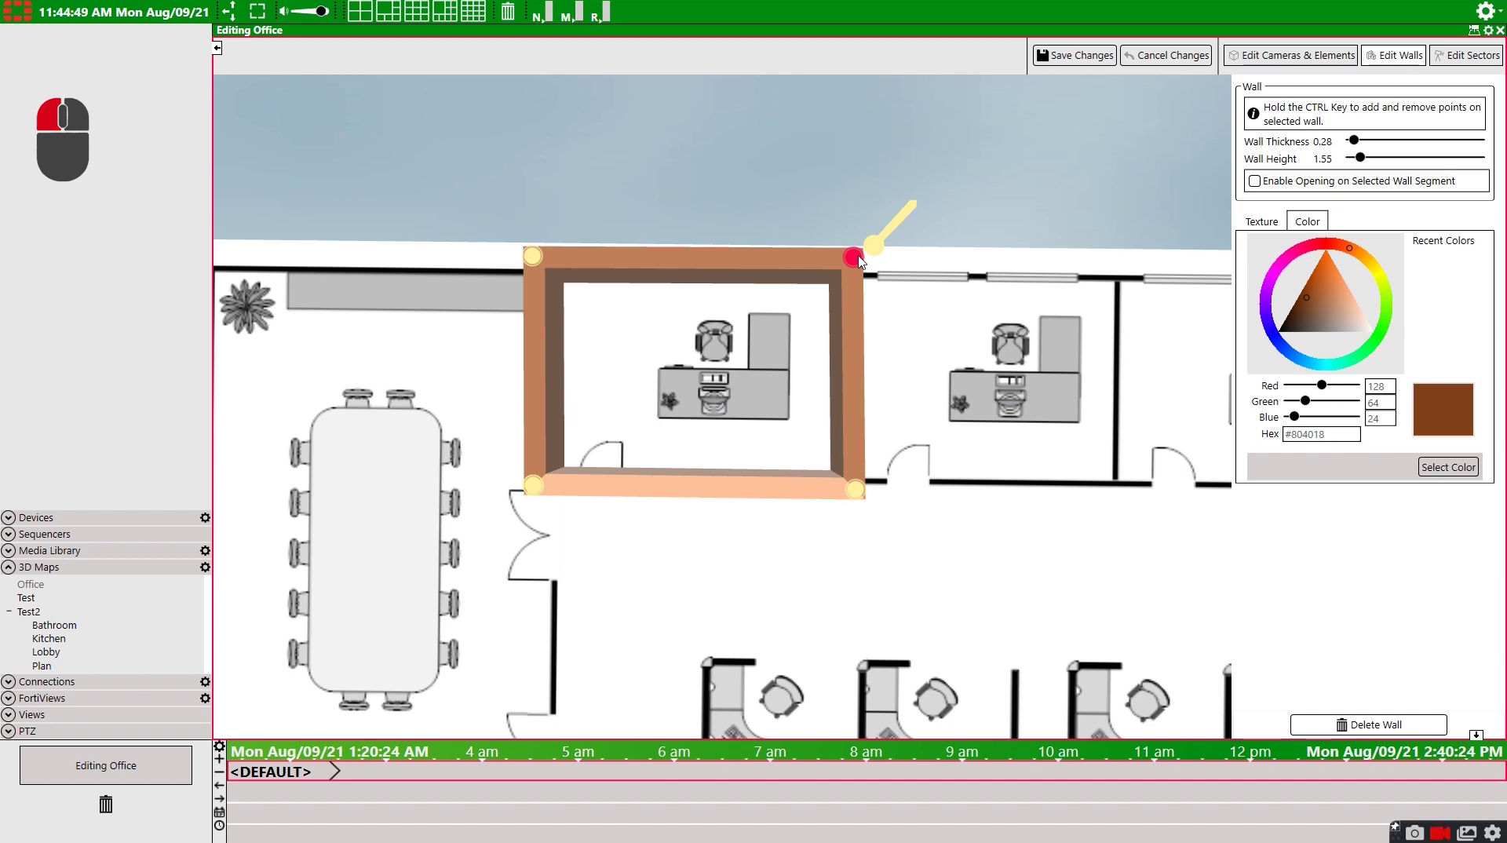
pyautogui.moveTo(859, 259); pyautogui.dragTo(858, 257)
pyautogui.moveTo(858, 258); pyautogui.dragTo(858, 257)
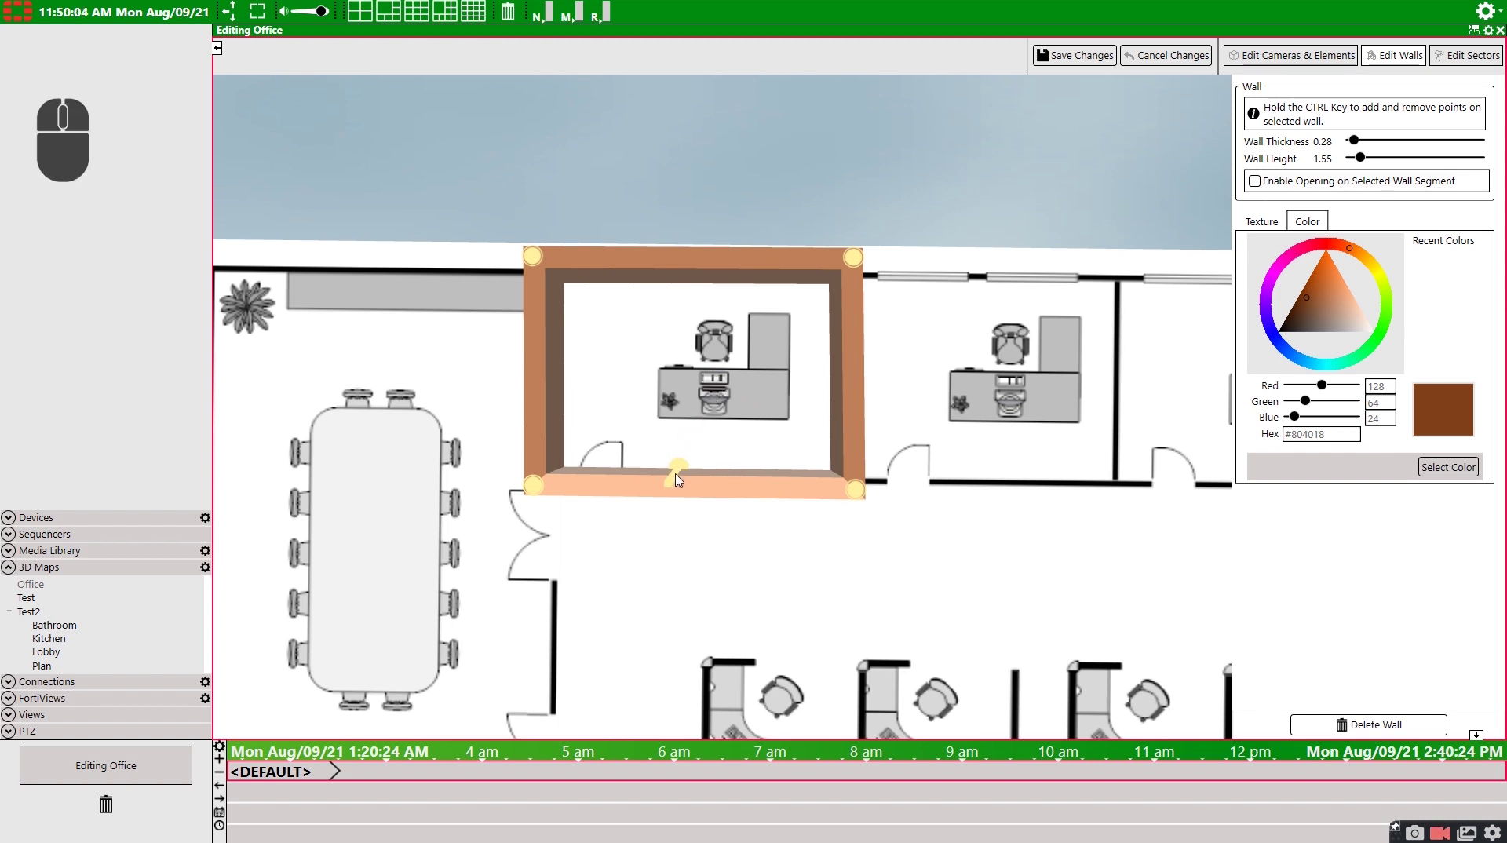
# Step: Add two split points to the bottom wall beside the door, sliding one right
pyautogui.keyDown('ctrl'); pyautogui.click(651, 487); pyautogui.keyUp('ctrl')
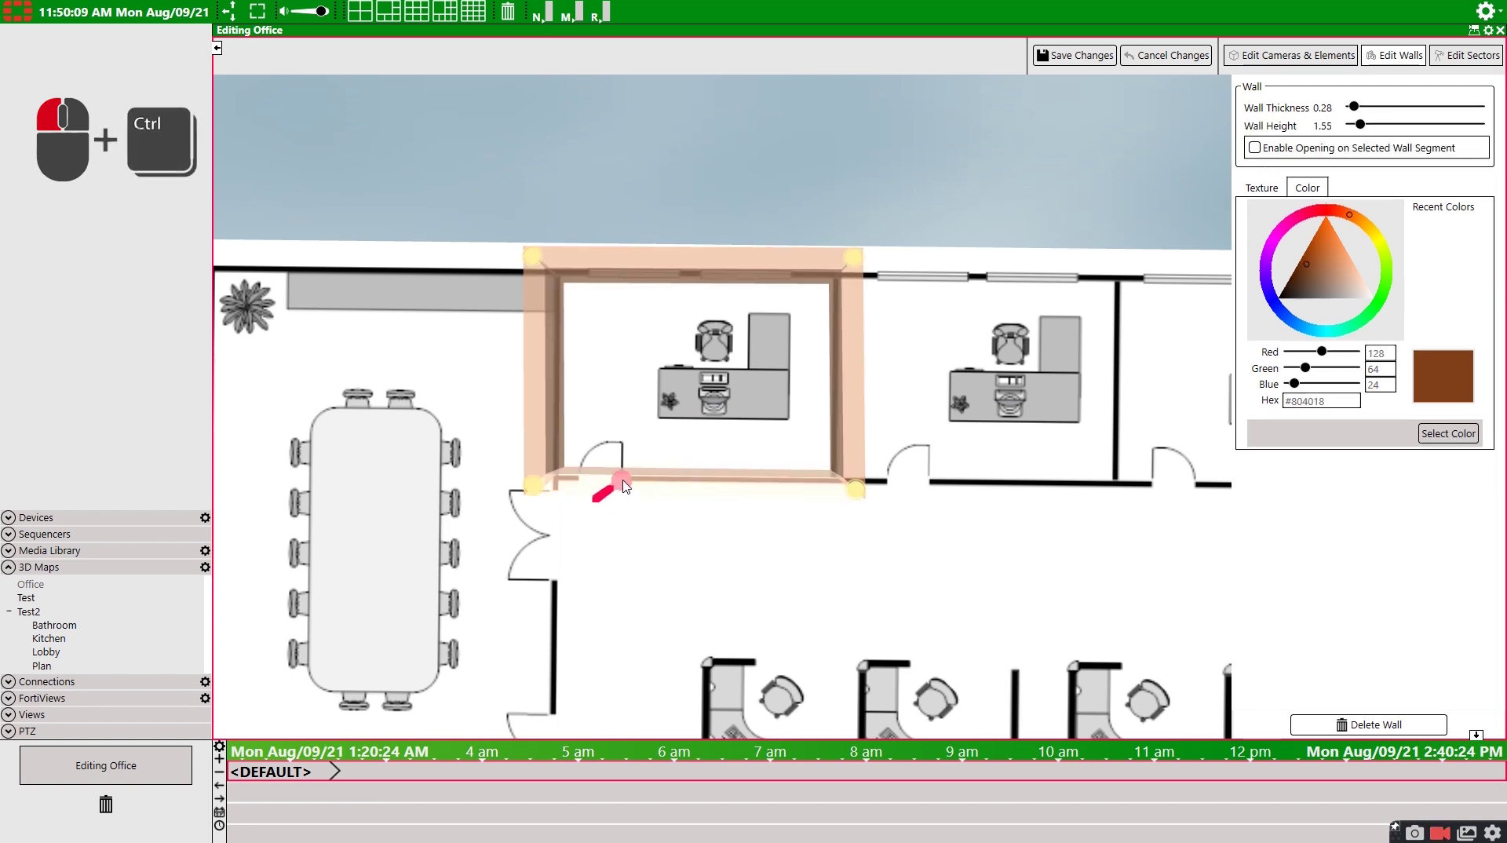
pyautogui.keyDown('ctrl'); pyautogui.click(622, 480); pyautogui.keyUp('ctrl')
pyautogui.keyDown('ctrl'); pyautogui.moveTo(657, 485); pyautogui.dragTo(688, 487); pyautogui.keyUp('ctrl')
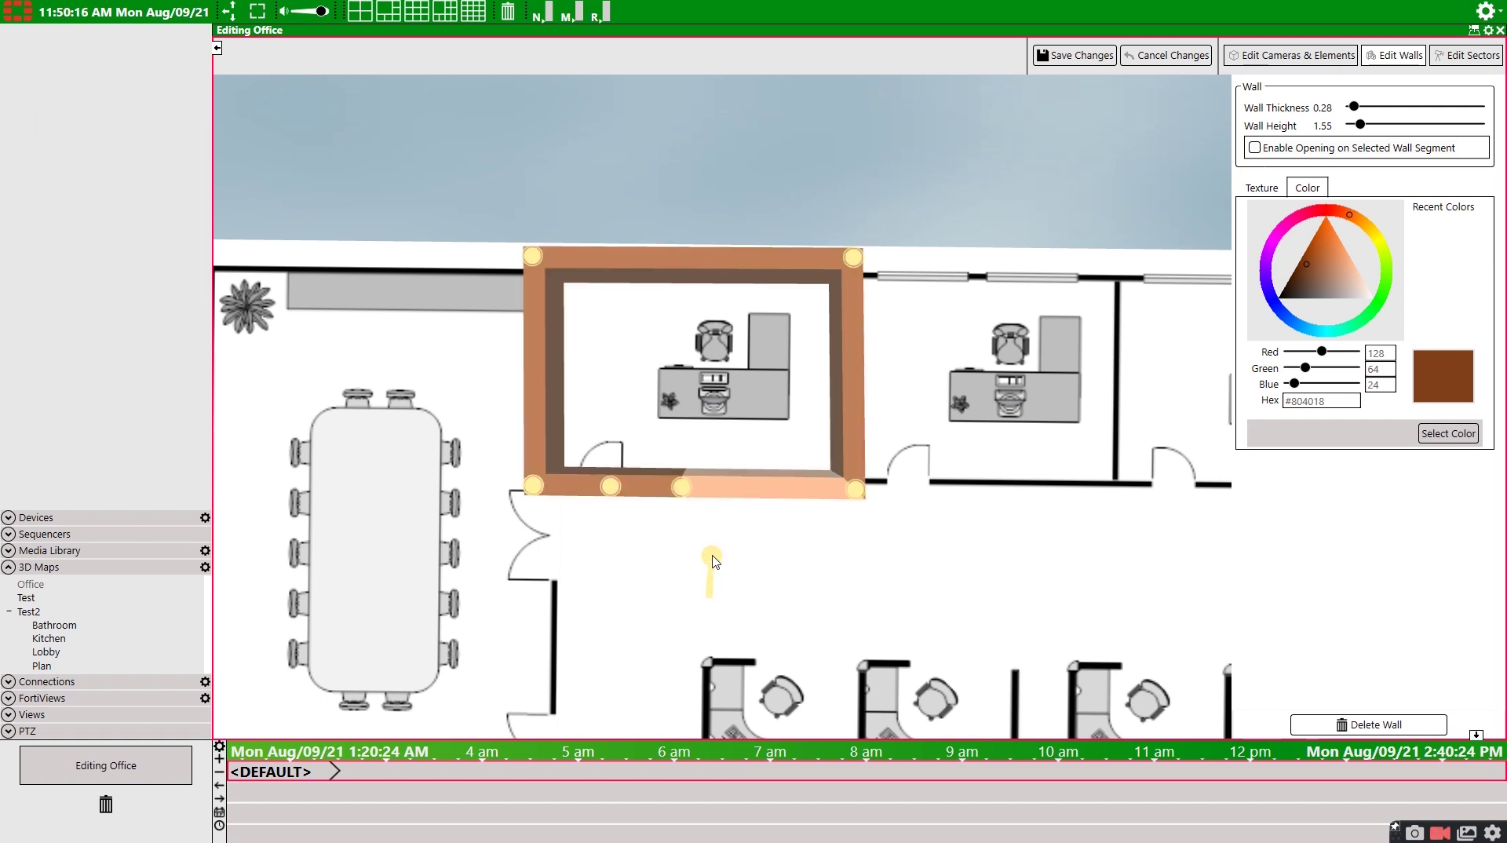
pyautogui.click(701, 541)
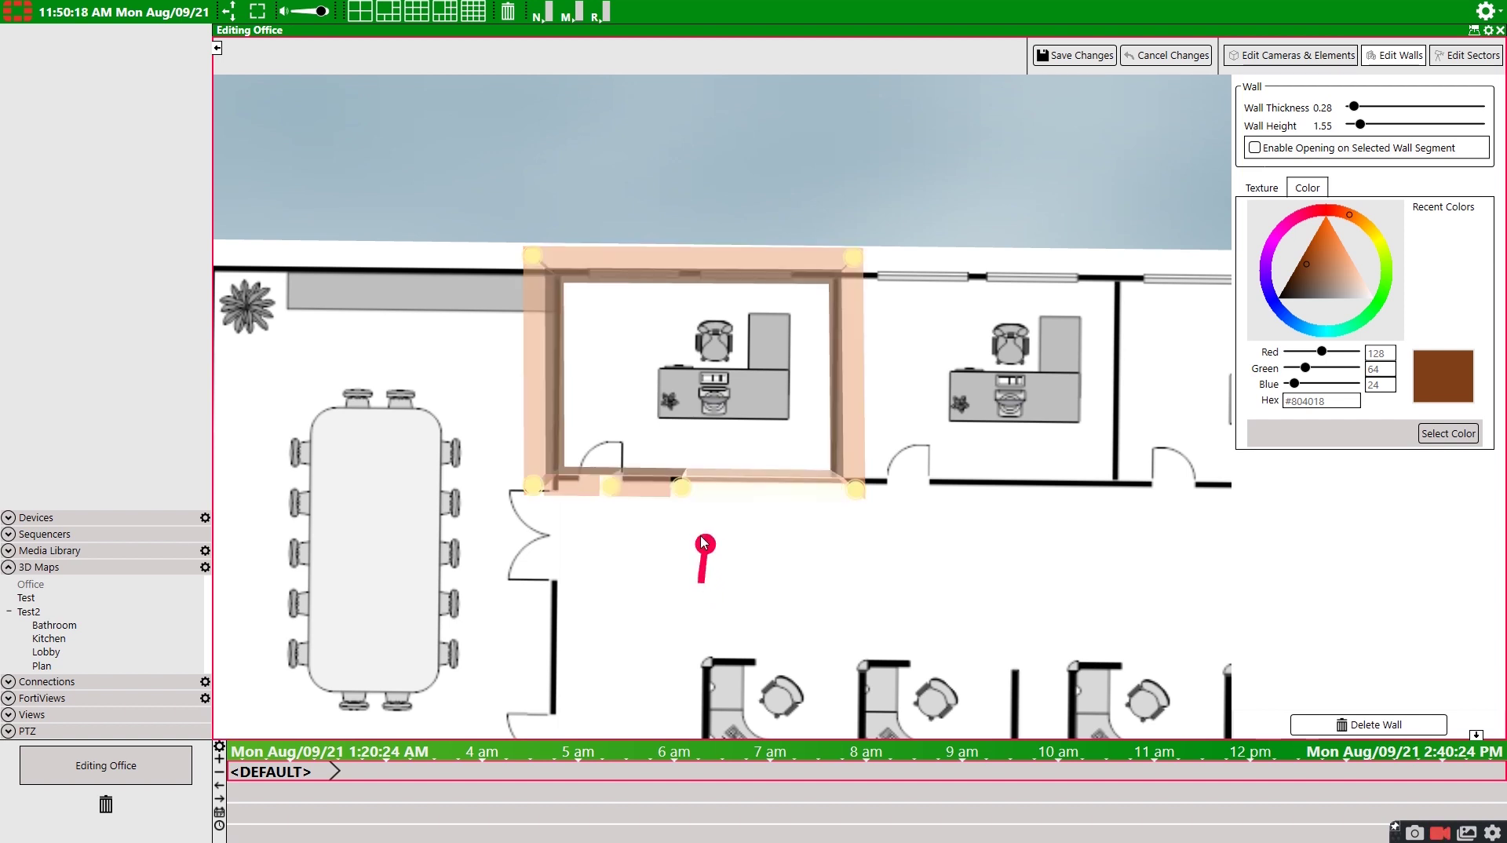
# Step: Draw walls from the first office's bottom-right corner around the second office's corners
pyautogui.click(684, 496)
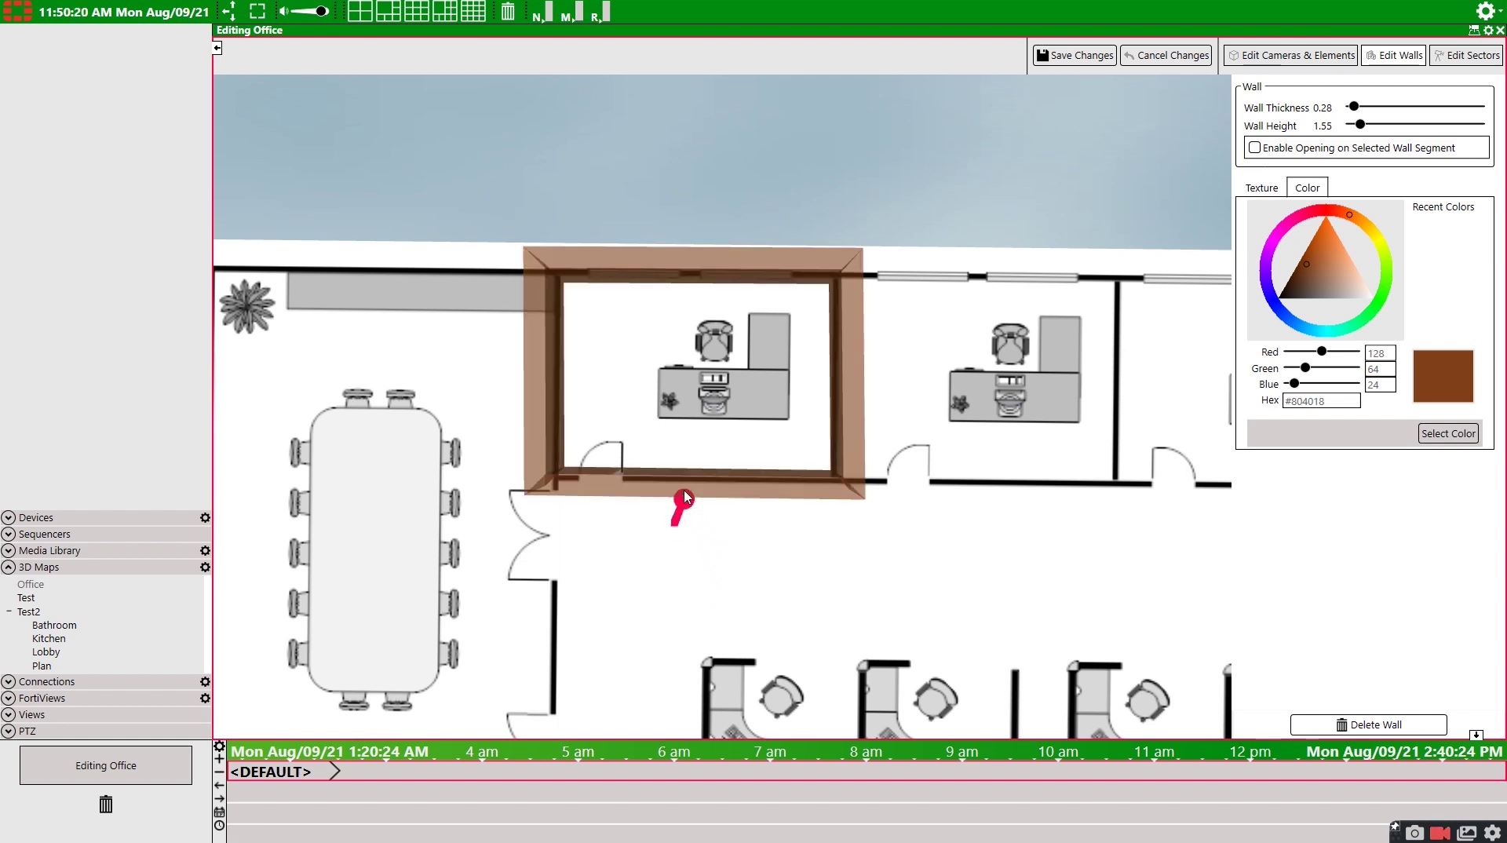
pyautogui.click(683, 496)
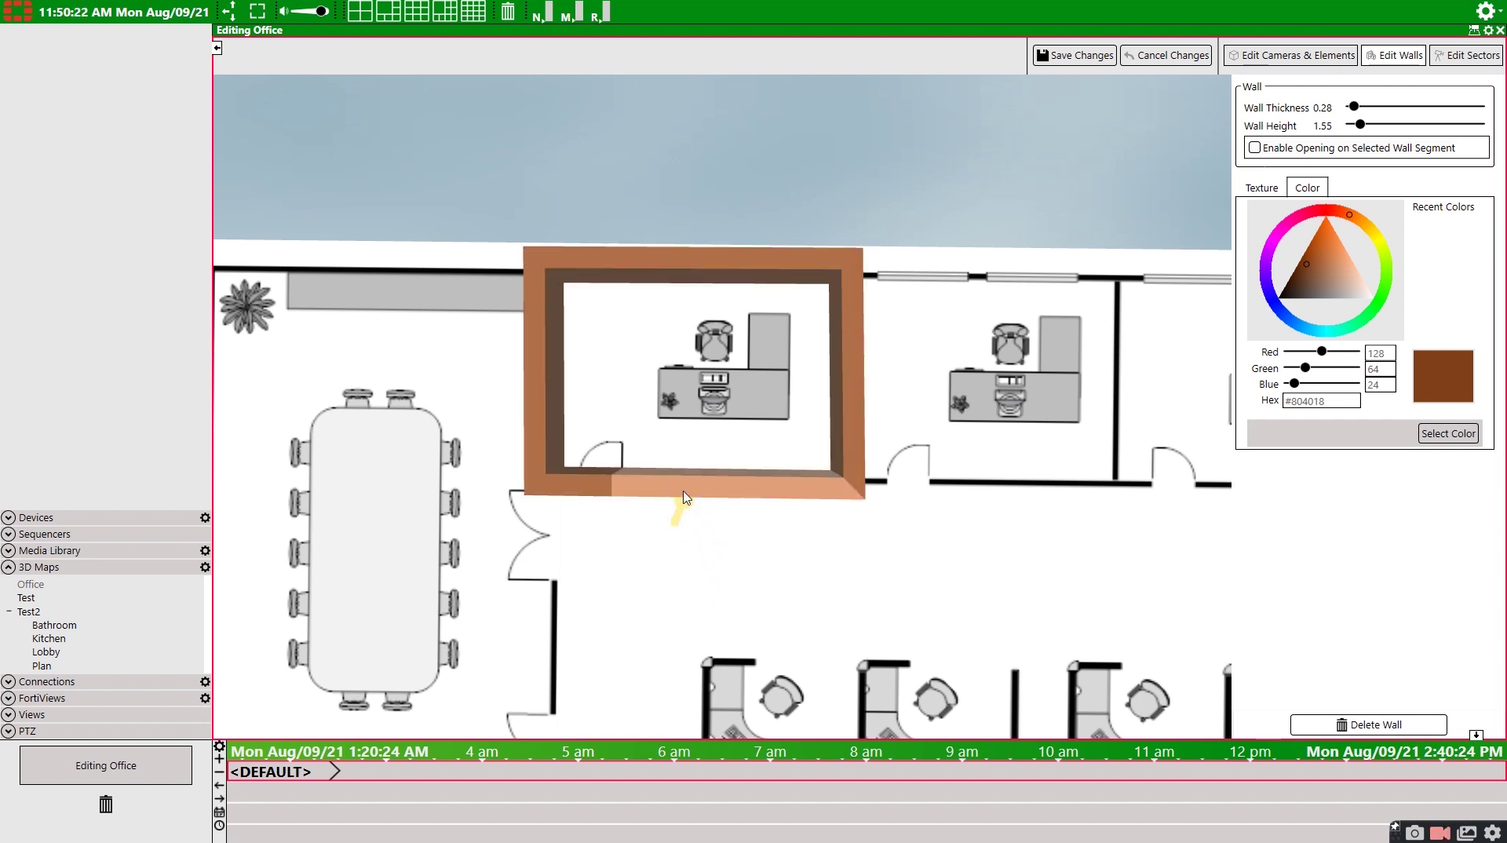
pyautogui.click(683, 494)
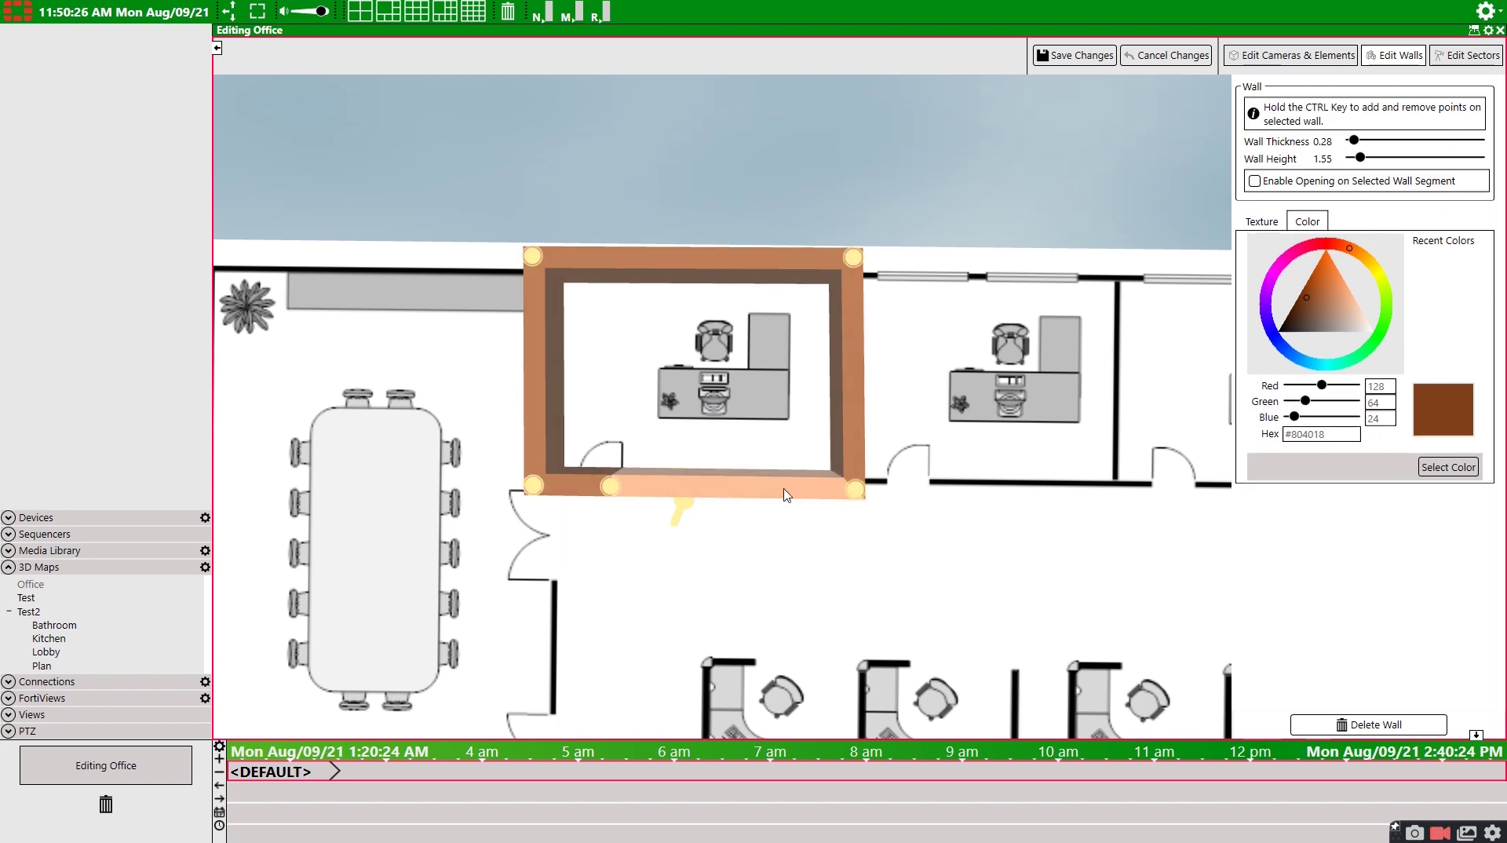
pyautogui.click(857, 493)
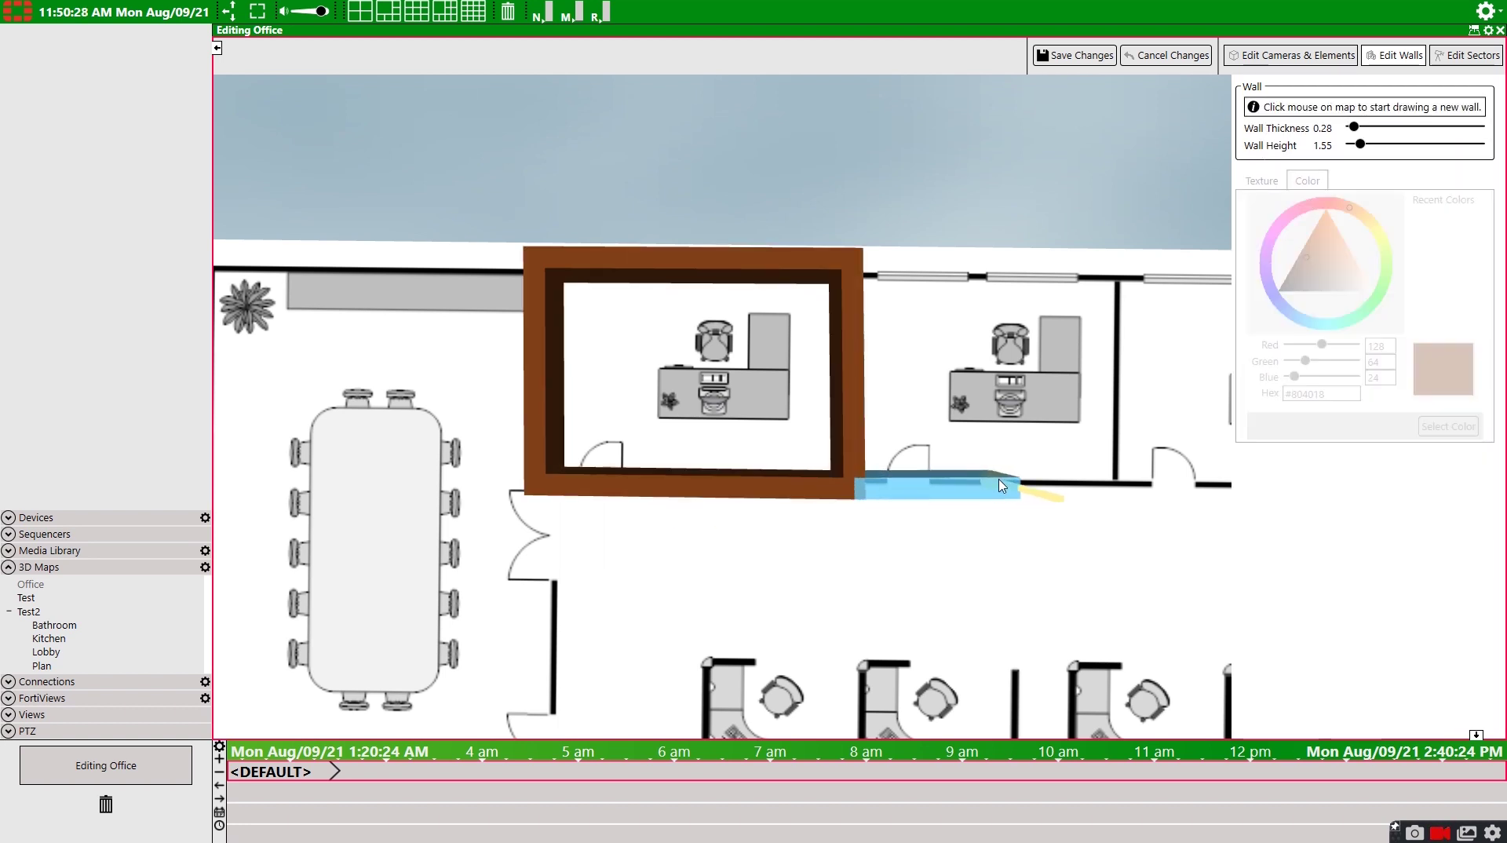
pyautogui.click(1121, 487)
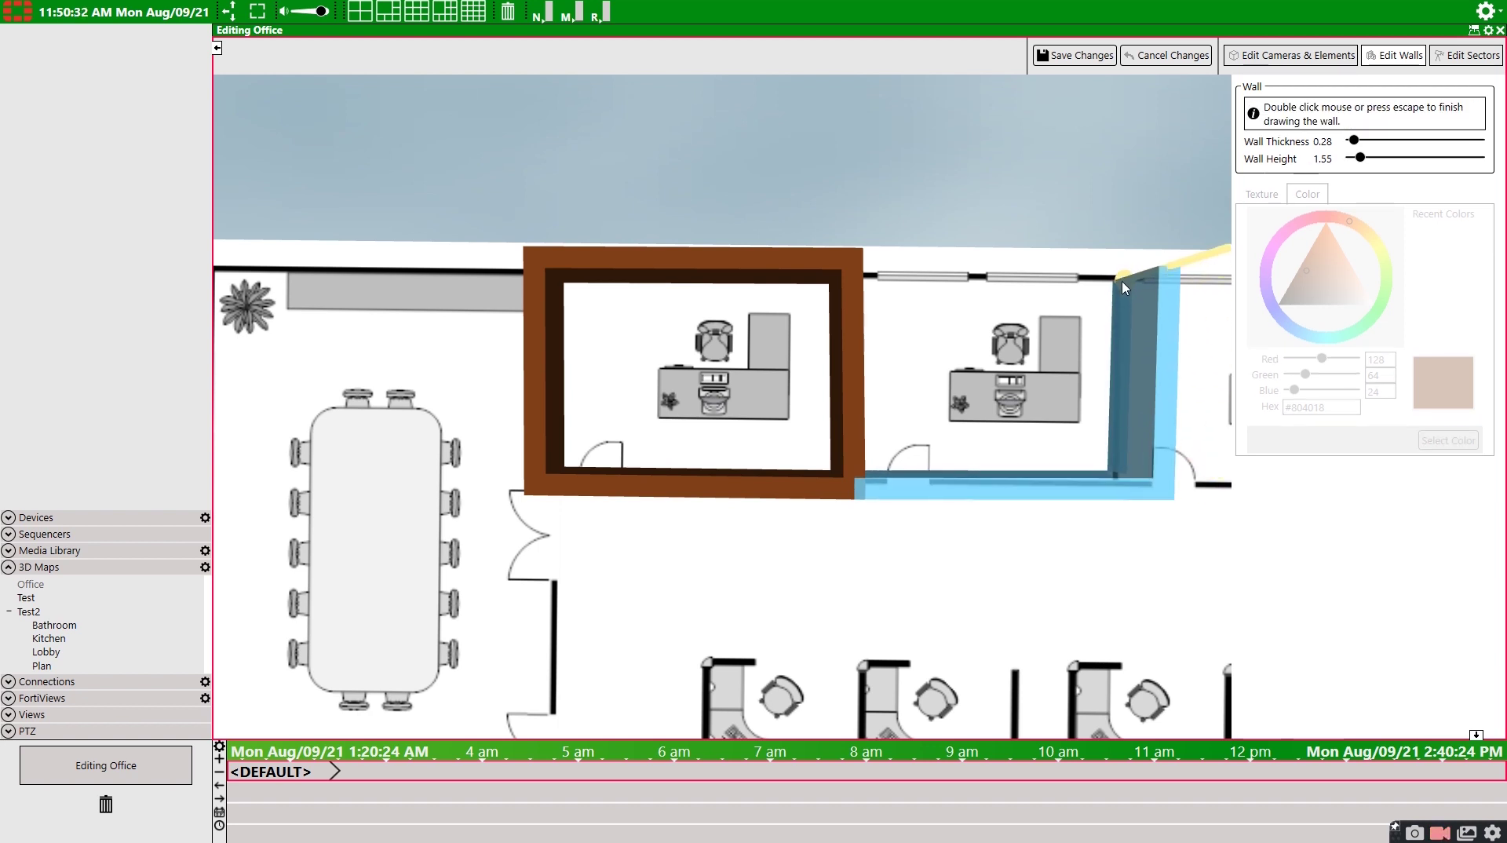
pyautogui.click(1071, 293)
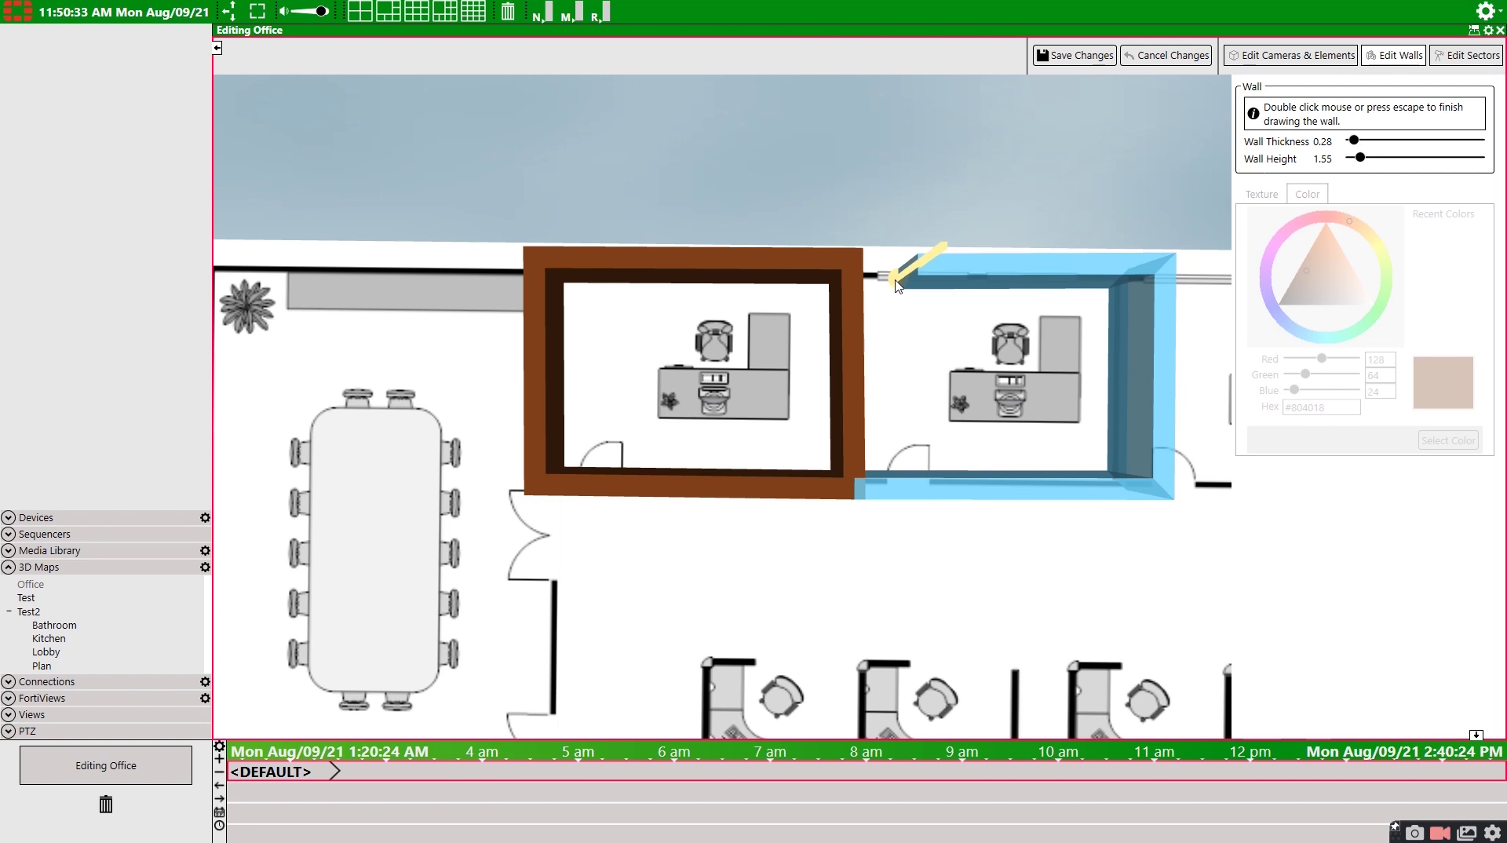
pyautogui.doubleClick(847, 275)
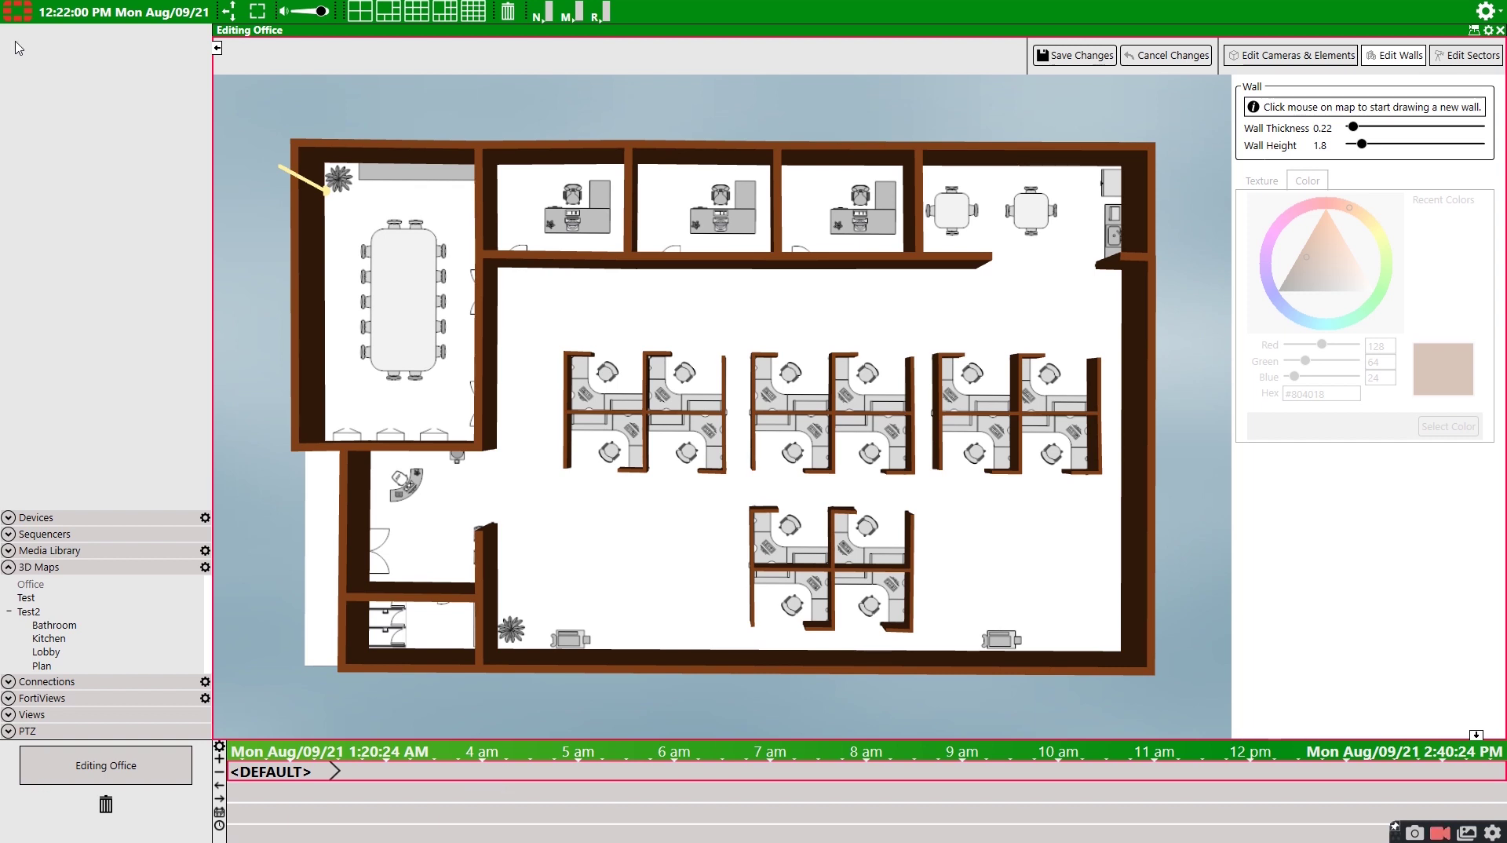
# Step: Split the conference room's right wall with two points and make the segment by the doors an opening
pyautogui.click(485, 406)
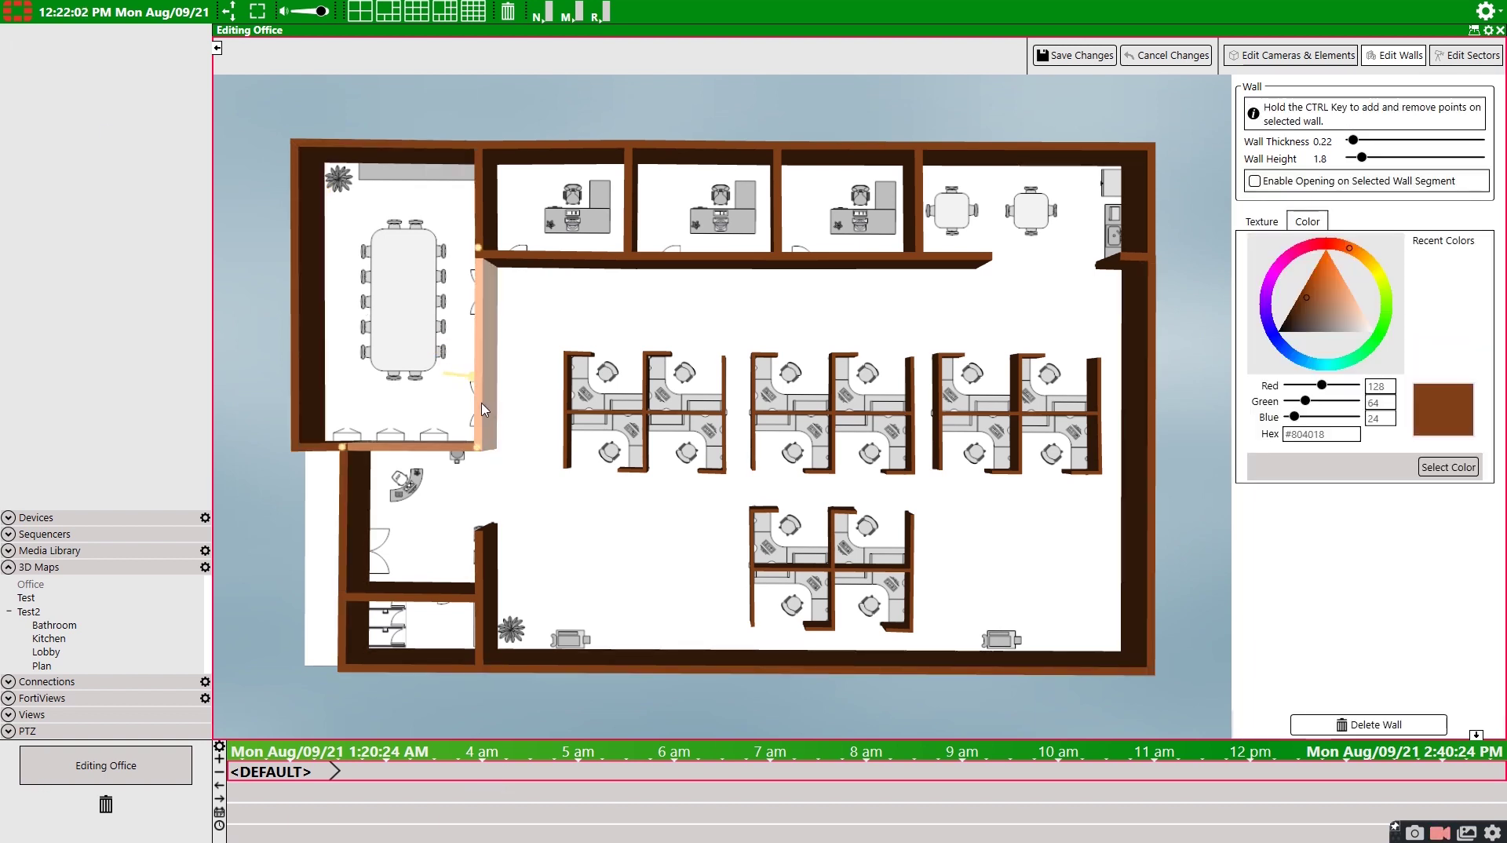
pyautogui.scroll(5, 486, 408)
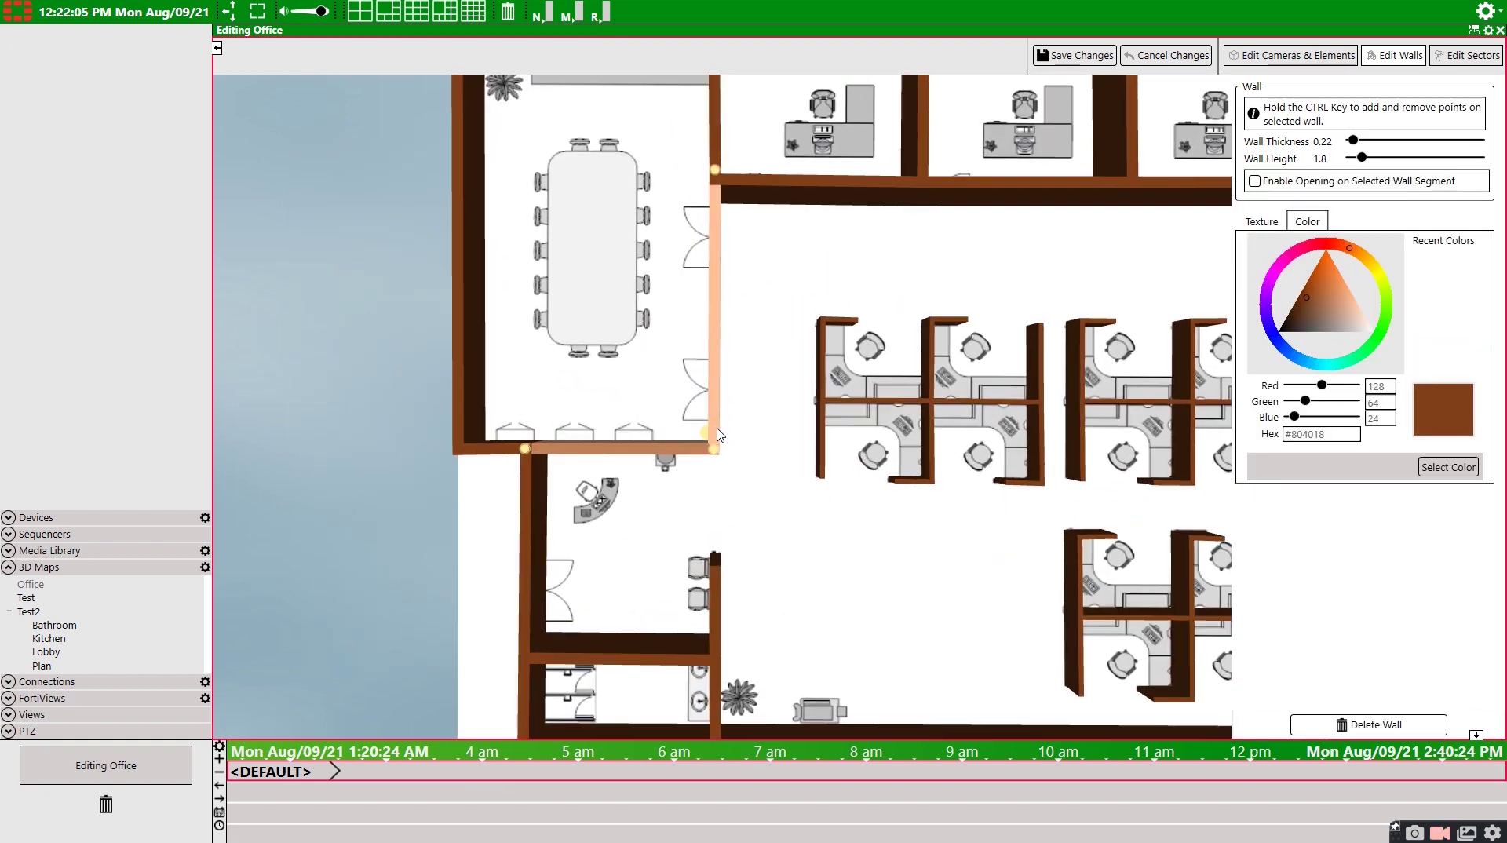
pyautogui.keyDown('ctrl'); pyautogui.click(714, 427); pyautogui.keyUp('ctrl')
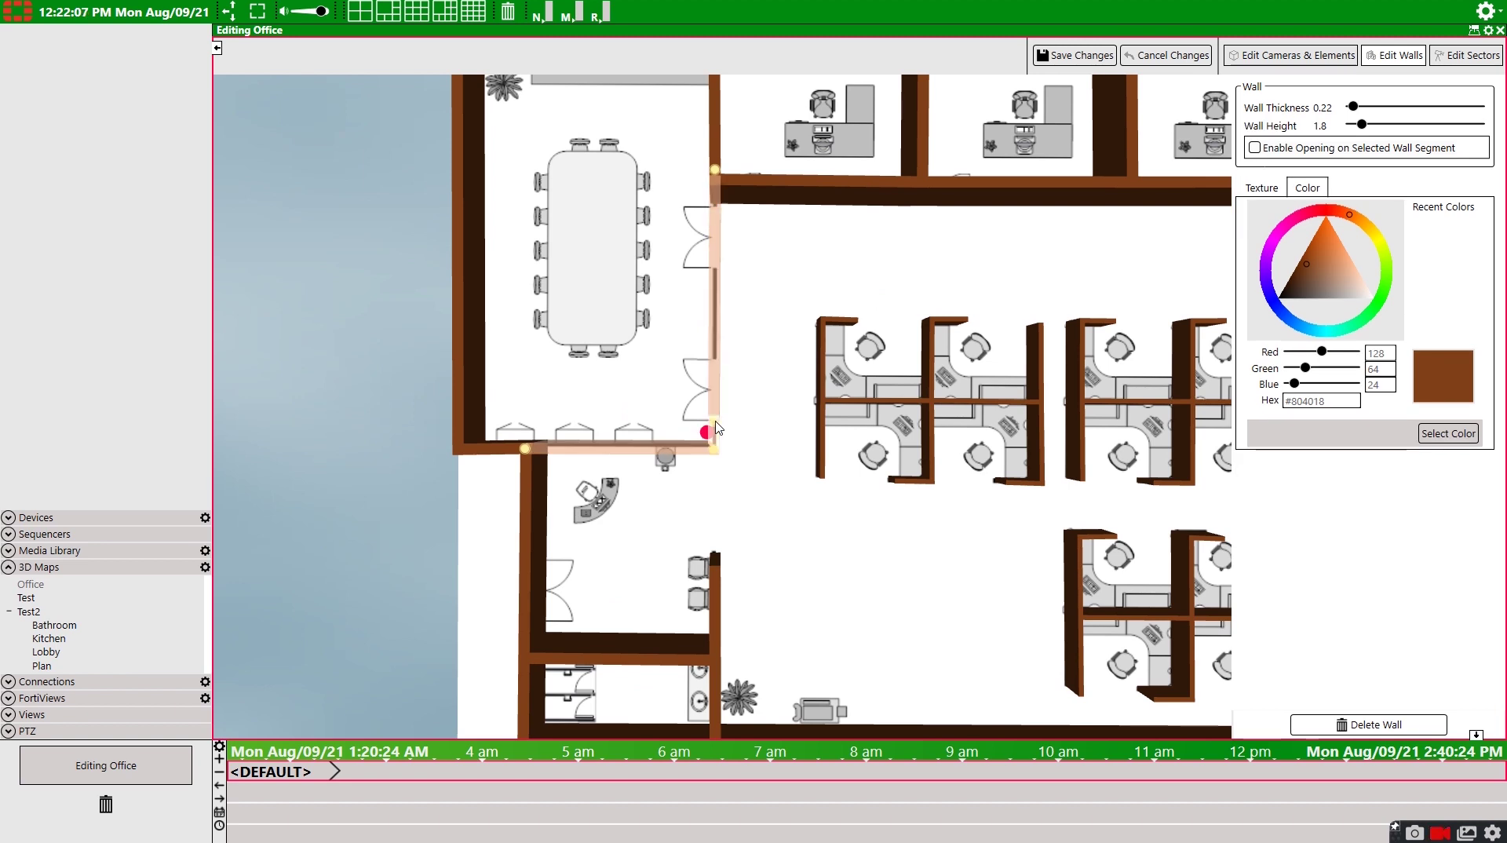
pyautogui.keyDown('ctrl'); pyautogui.click(715, 400); pyautogui.keyUp('ctrl')
pyautogui.moveTo(716, 403); pyautogui.dragTo(715, 361)
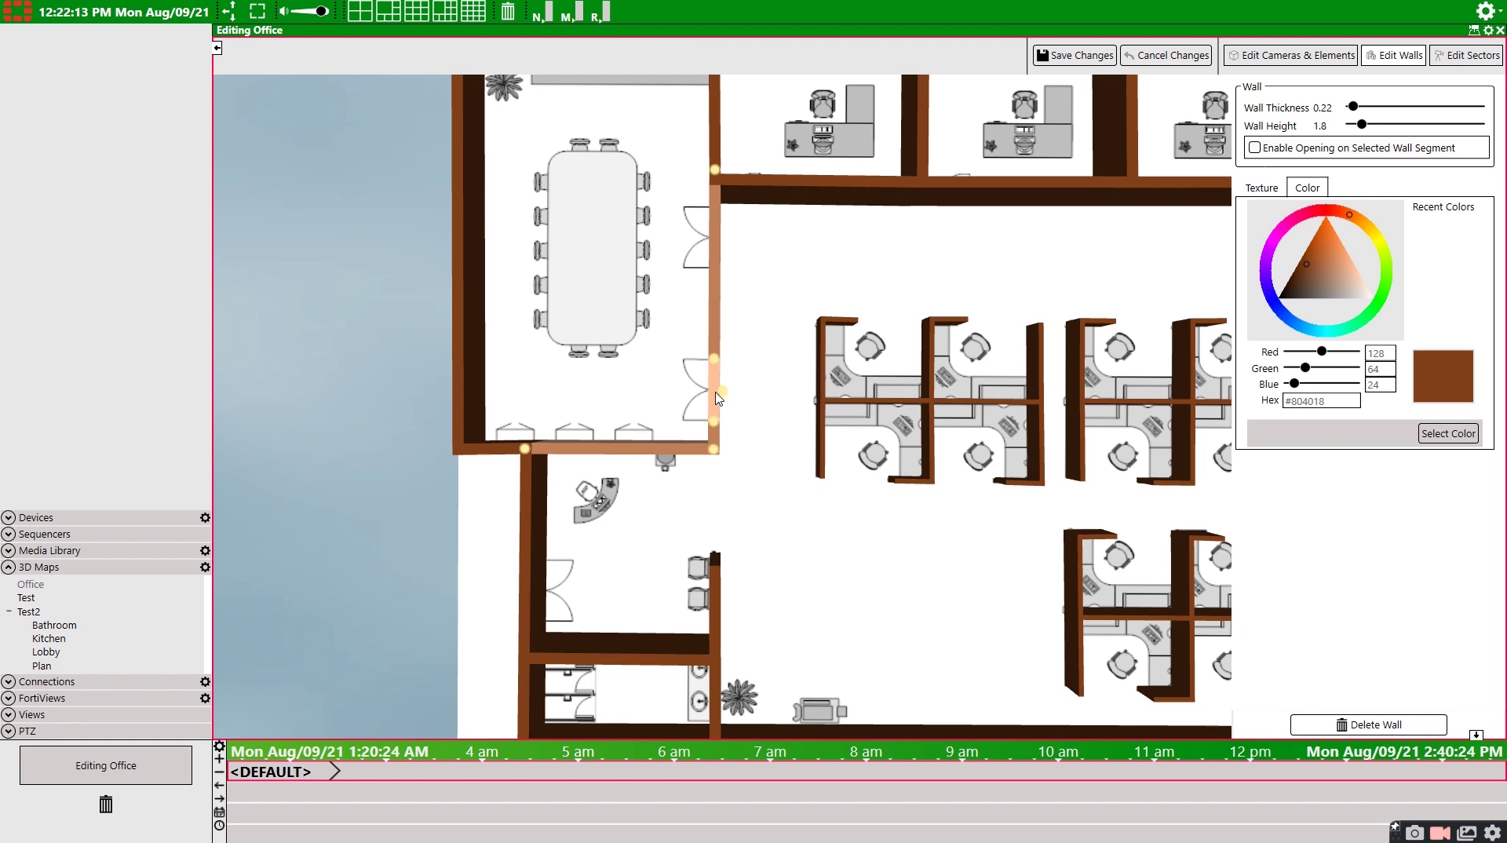
pyautogui.click(1255, 148)
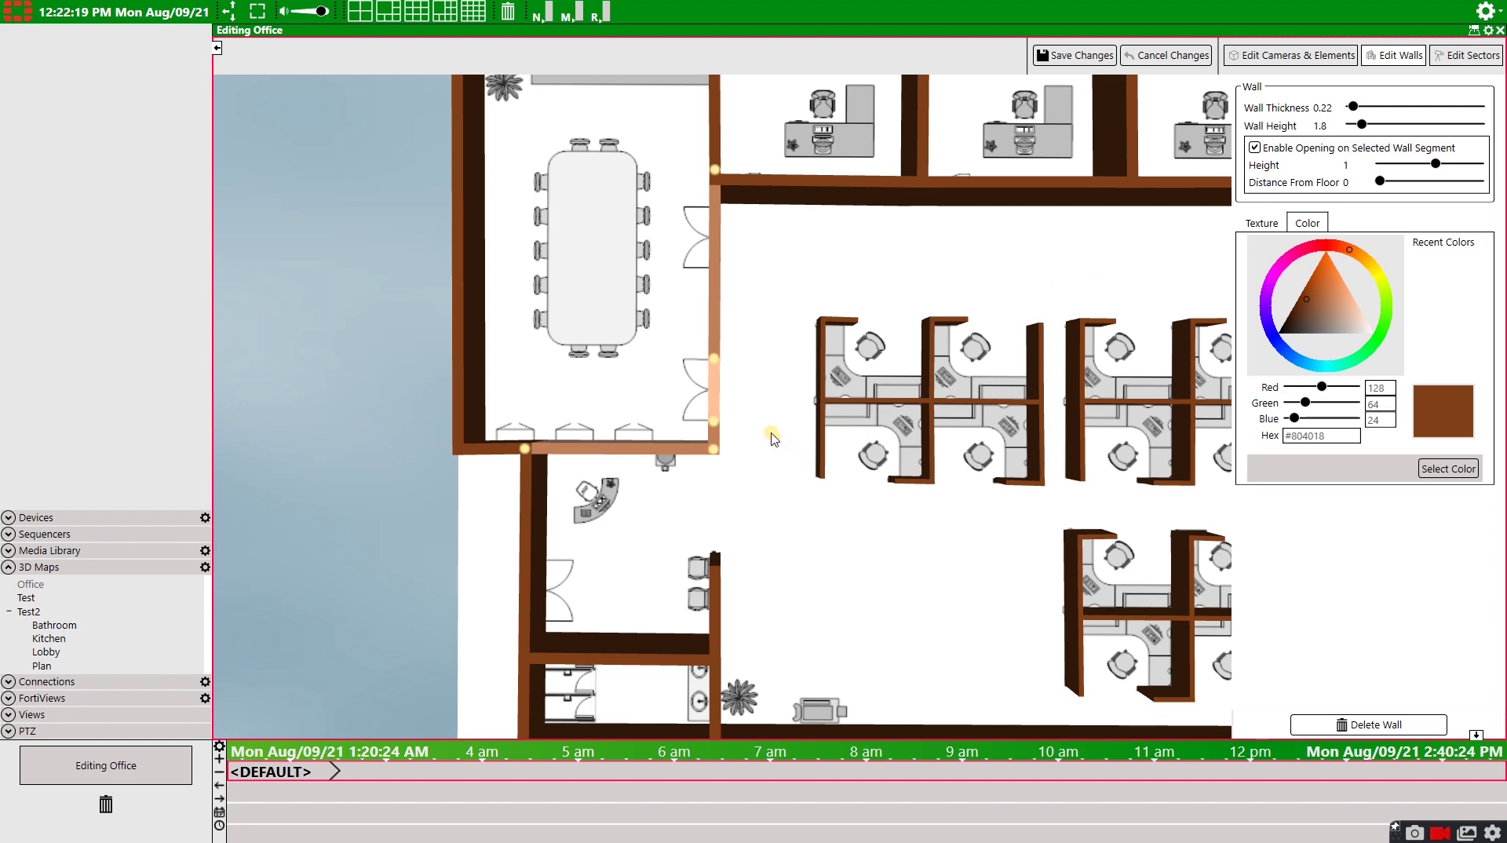
# Step: Raise the conference room wall opening to a height of 1.41, leaving a low wall strip above
pyautogui.moveTo(771, 434); pyautogui.dragTo(243, 251, button='right')
pyautogui.scroll(4, 915, 238)
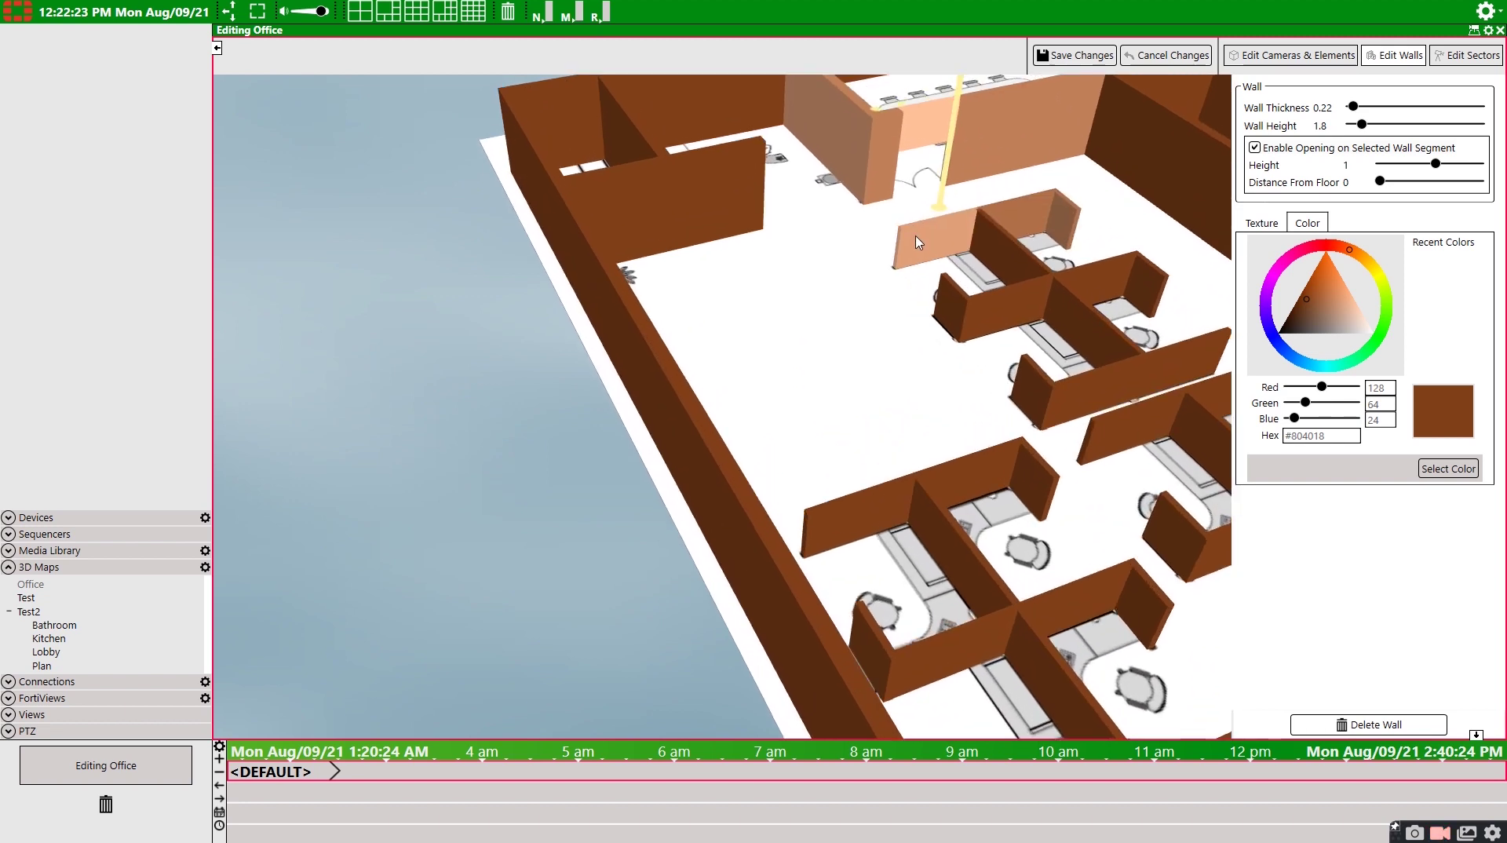
pyautogui.scroll(-3, 918, 242)
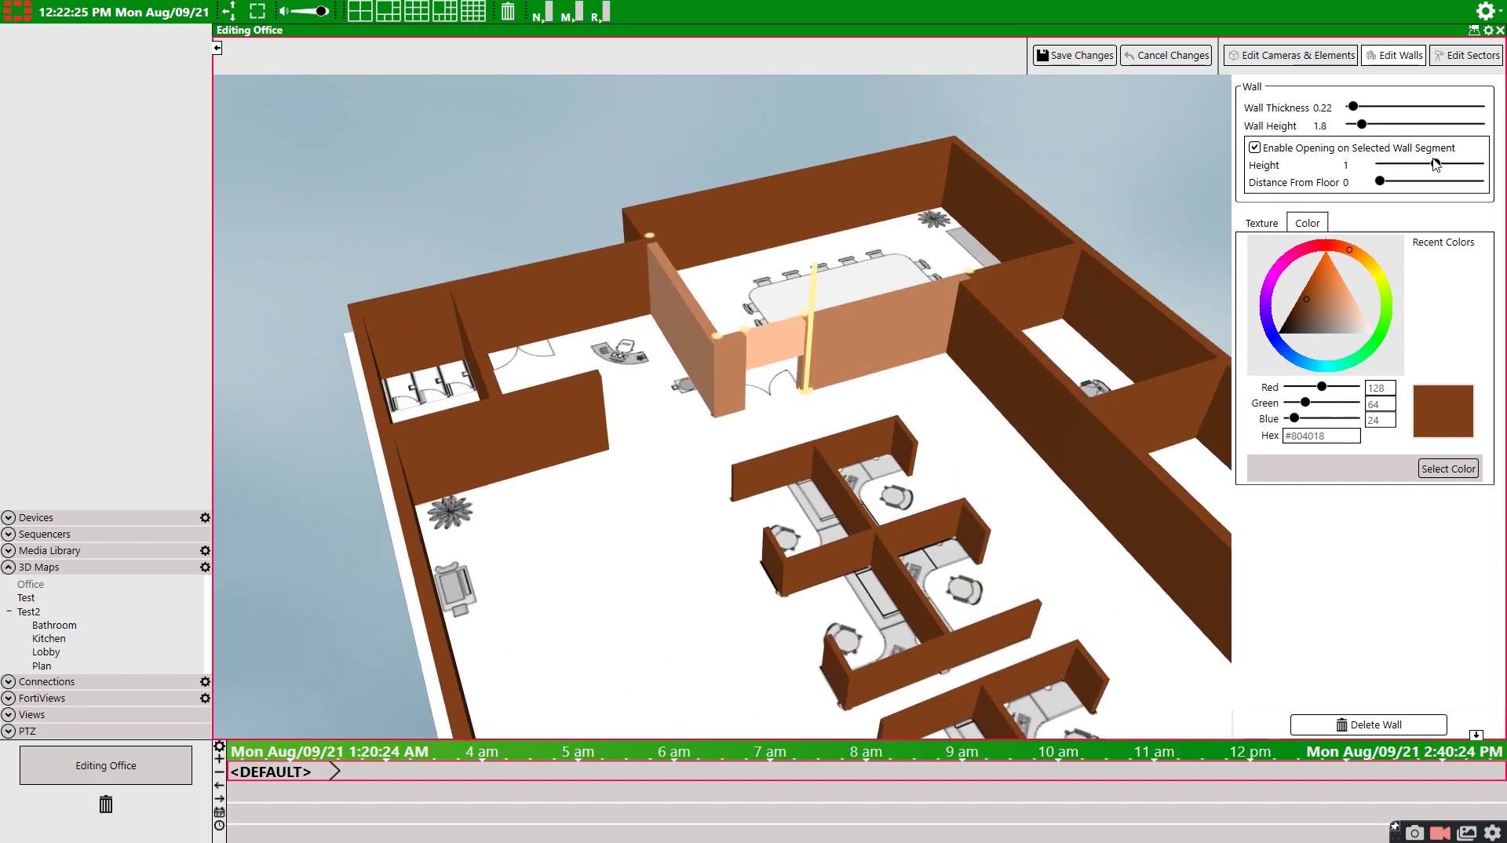
pyautogui.moveTo(1437, 166); pyautogui.dragTo(1378, 195)
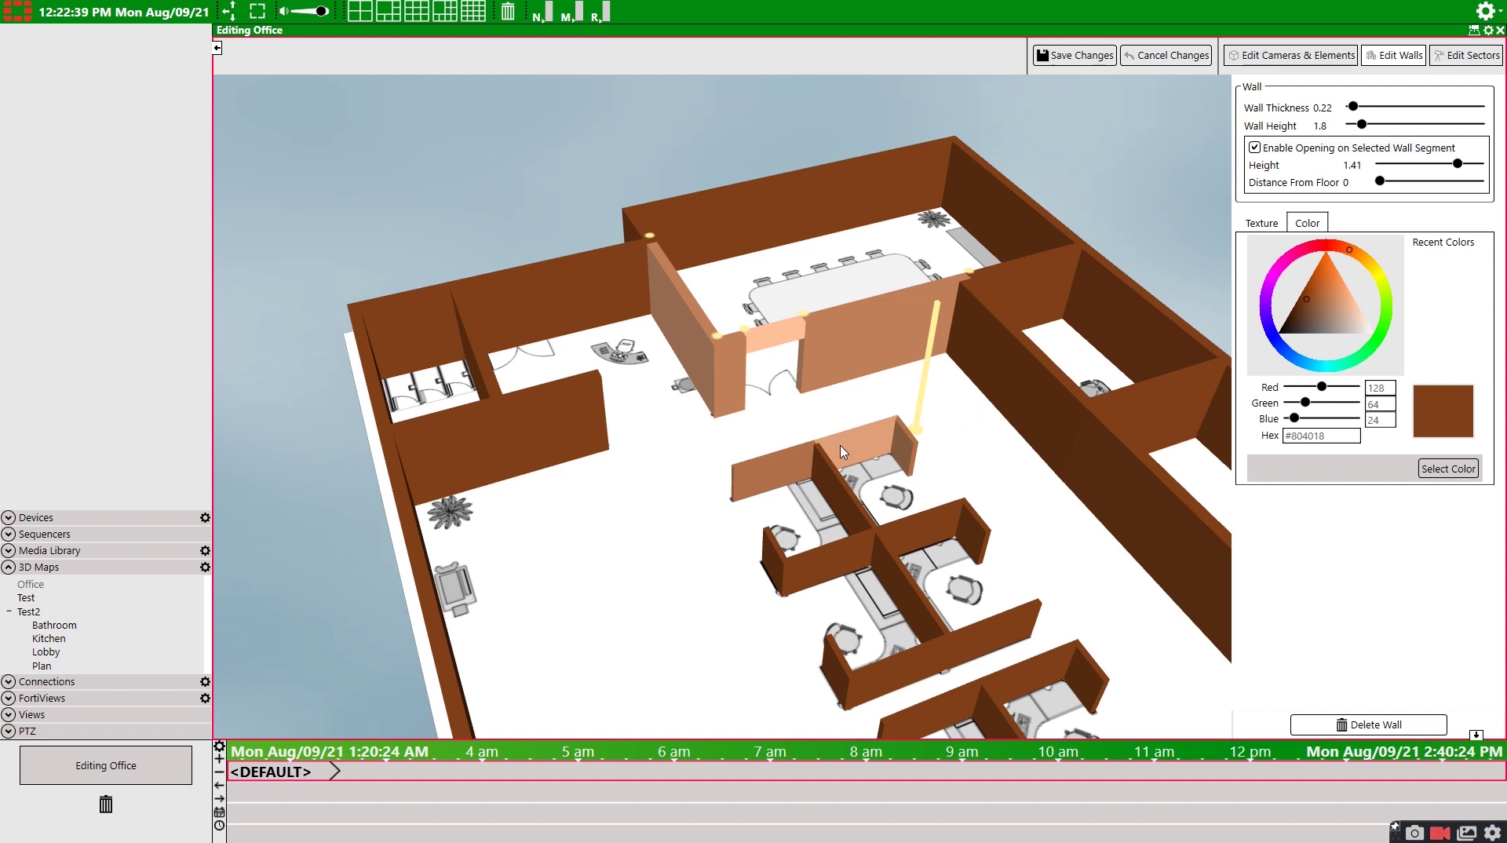
# Step: Mark a stretch of the middle office's top wall as an opening raised 0.35 off the floor
pyautogui.moveTo(858, 434); pyautogui.dragTo(1256, 585, button='middle')
pyautogui.moveTo(755, 312); pyautogui.dragTo(812, 505)
pyautogui.click(781, 415)
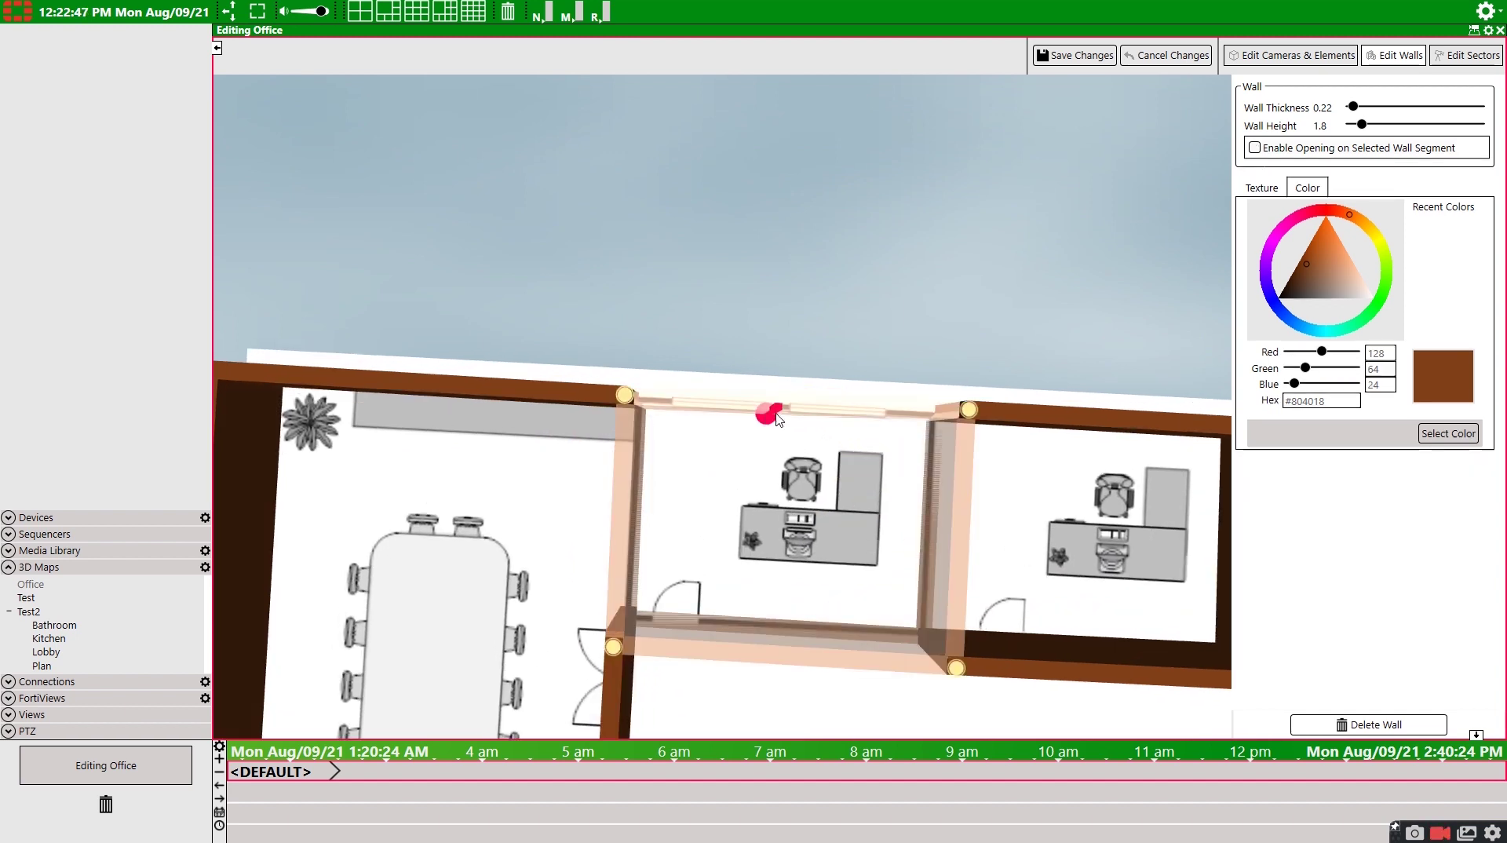
pyautogui.moveTo(781, 415)
pyautogui.mouseDown()
pyautogui.moveTo(891, 416)
pyautogui.moveTo(864, 418)
pyautogui.mouseUp()
pyautogui.click(1257, 149)
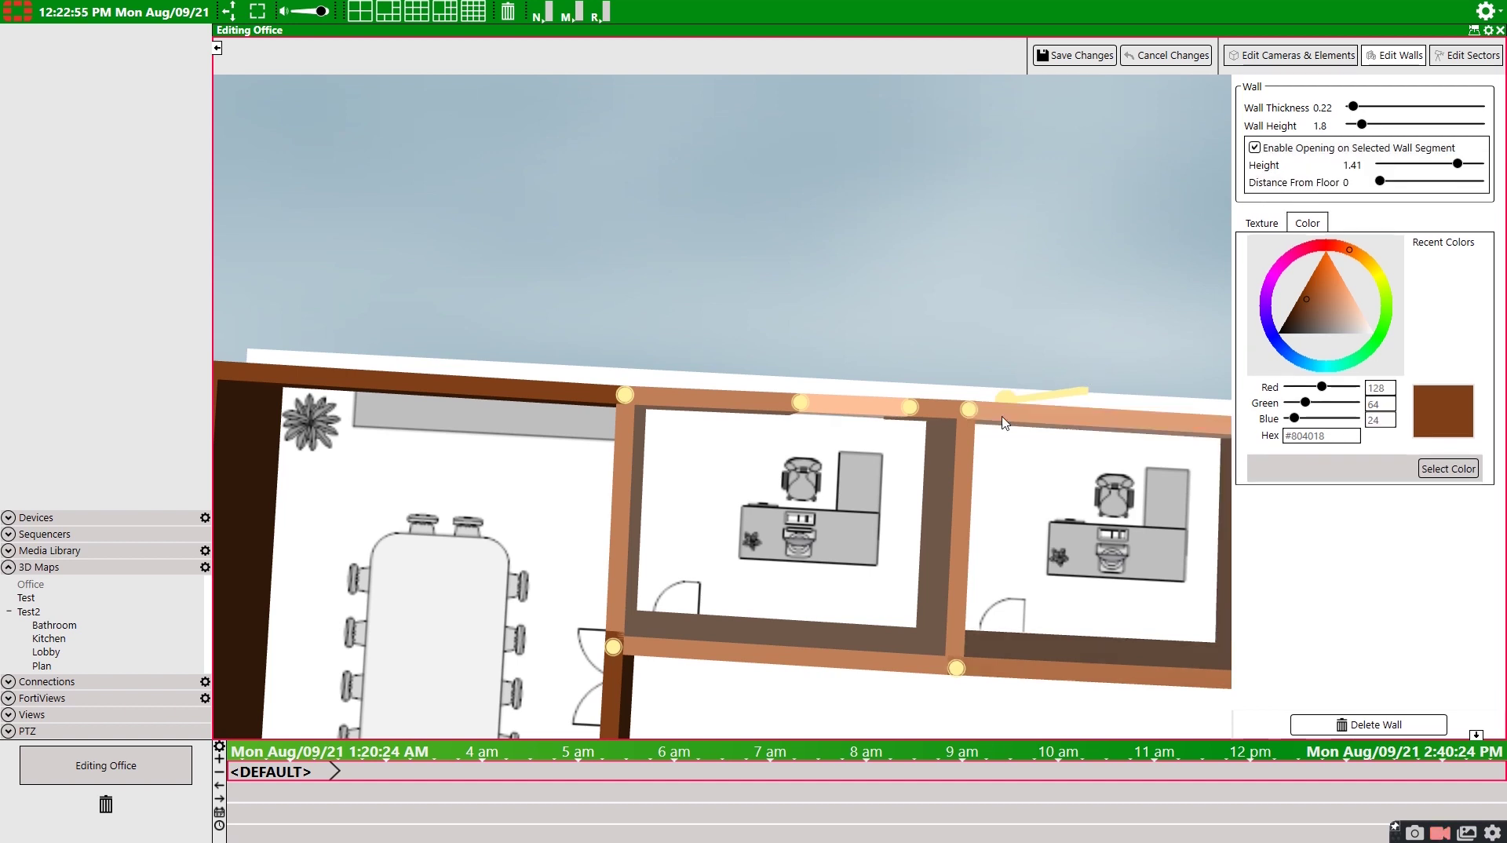
pyautogui.moveTo(1004, 420); pyautogui.dragTo(1014, 271, button='right')
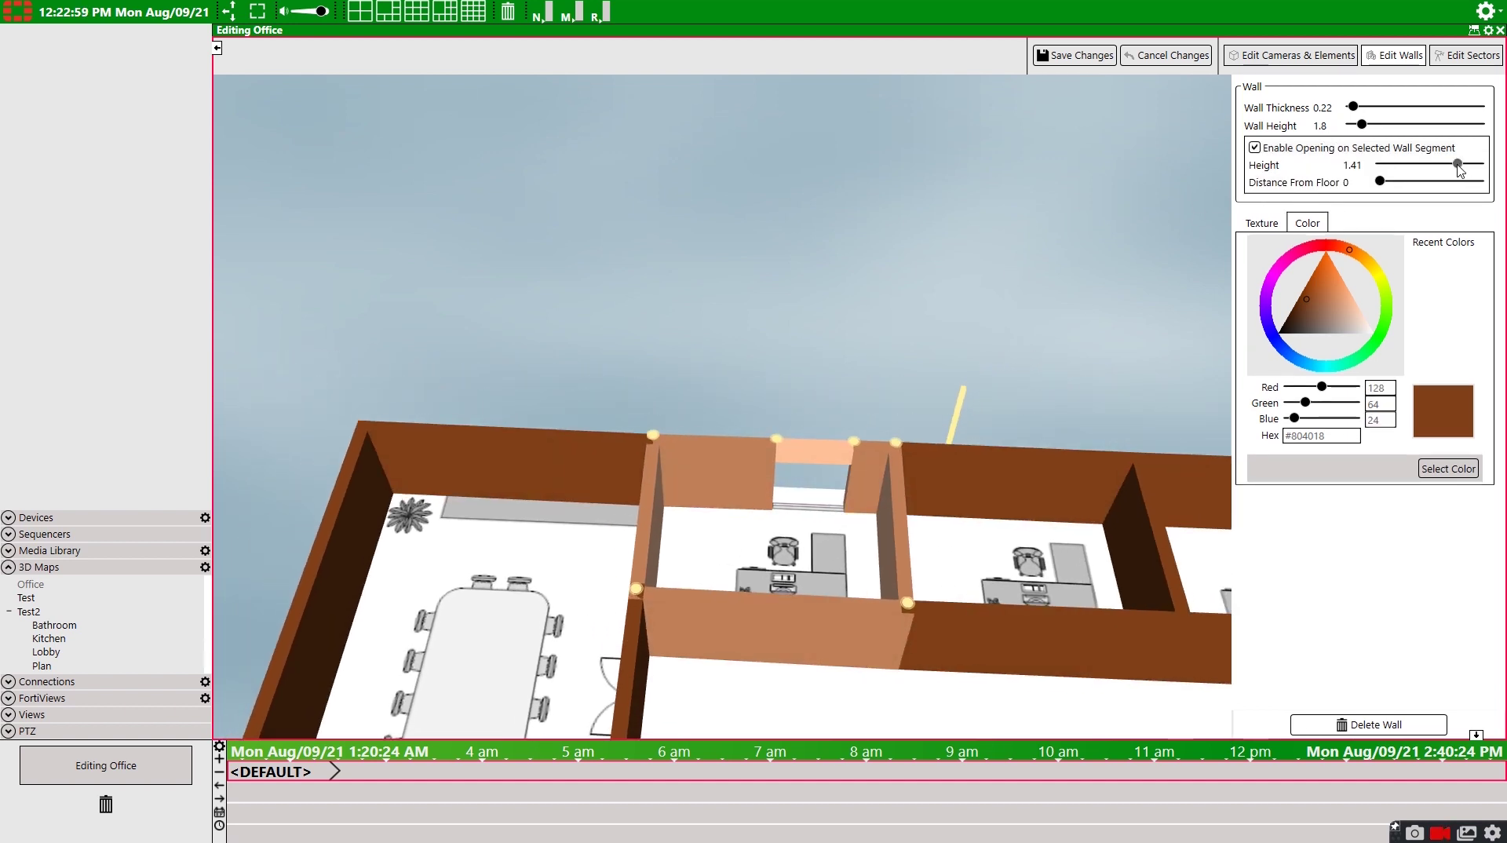
pyautogui.moveTo(1380, 181); pyautogui.dragTo(1398, 188)
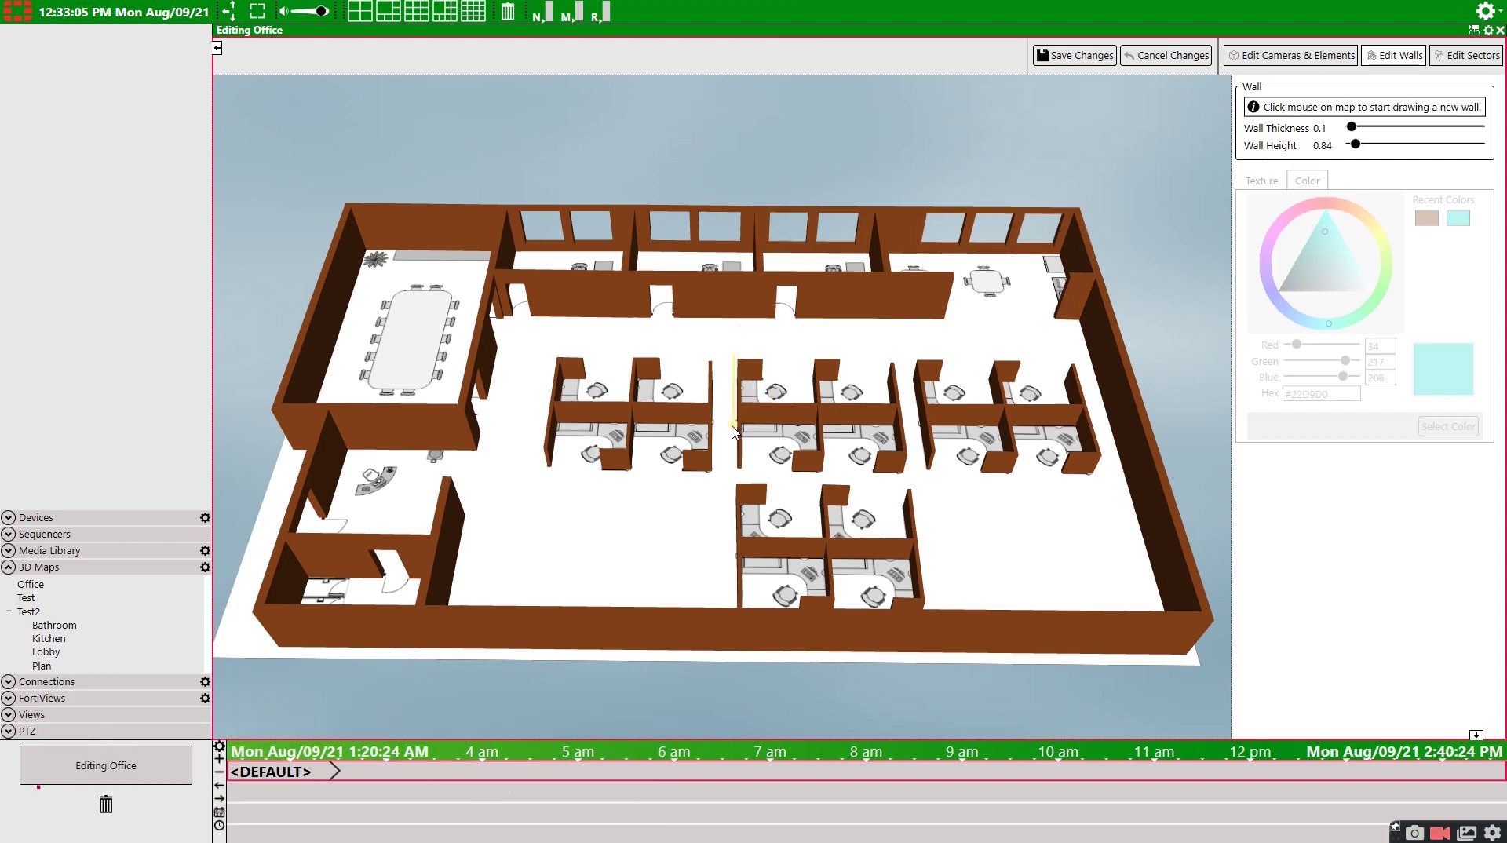
# Step: Recolour the cubicle partition walls bright cyan (#38E9DA) on the colour wheel
pyautogui.click(775, 422)
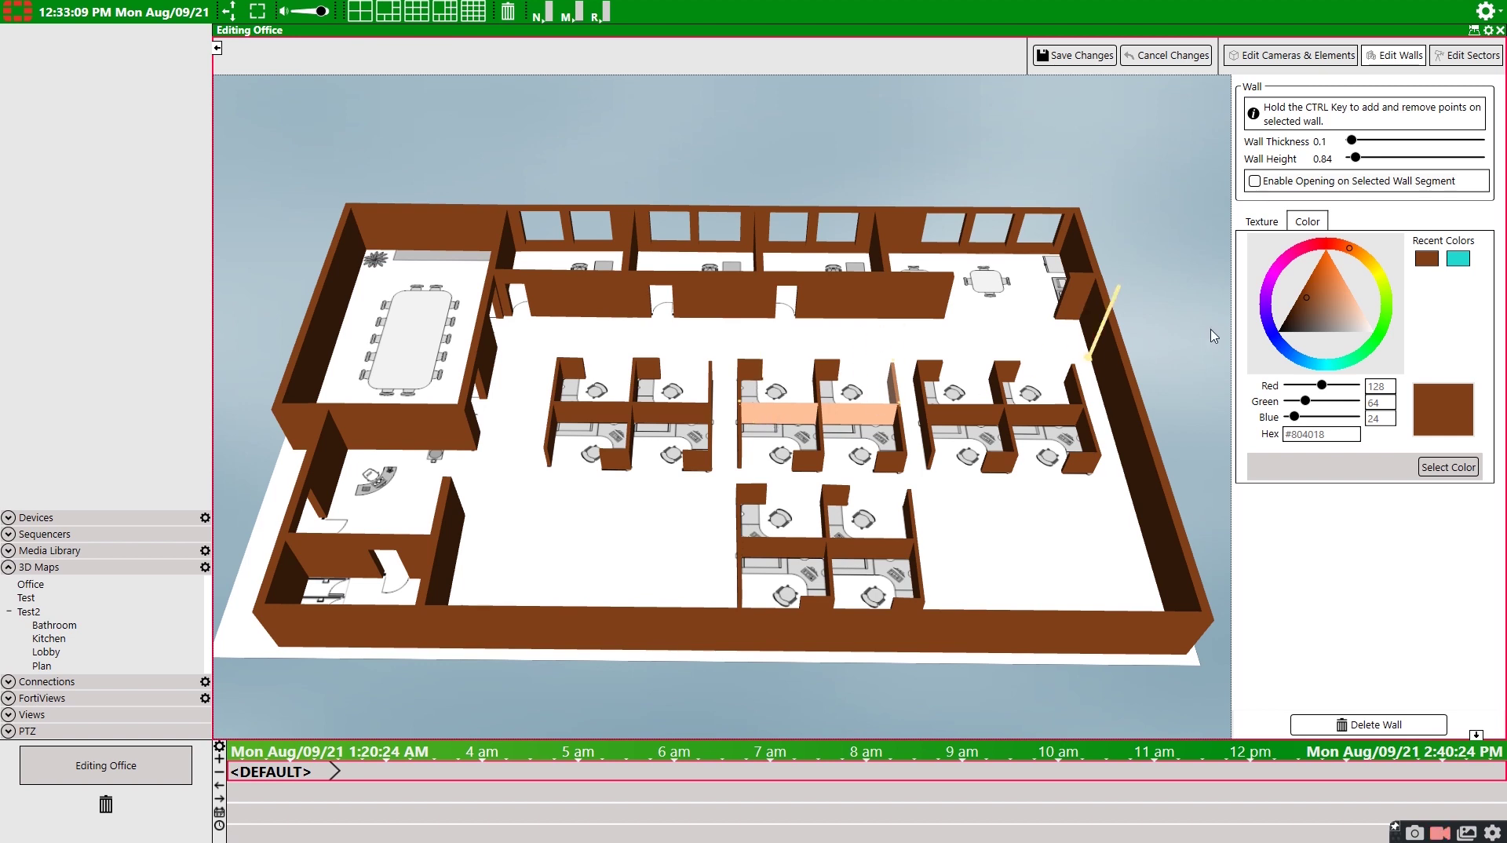
pyautogui.click(1338, 363)
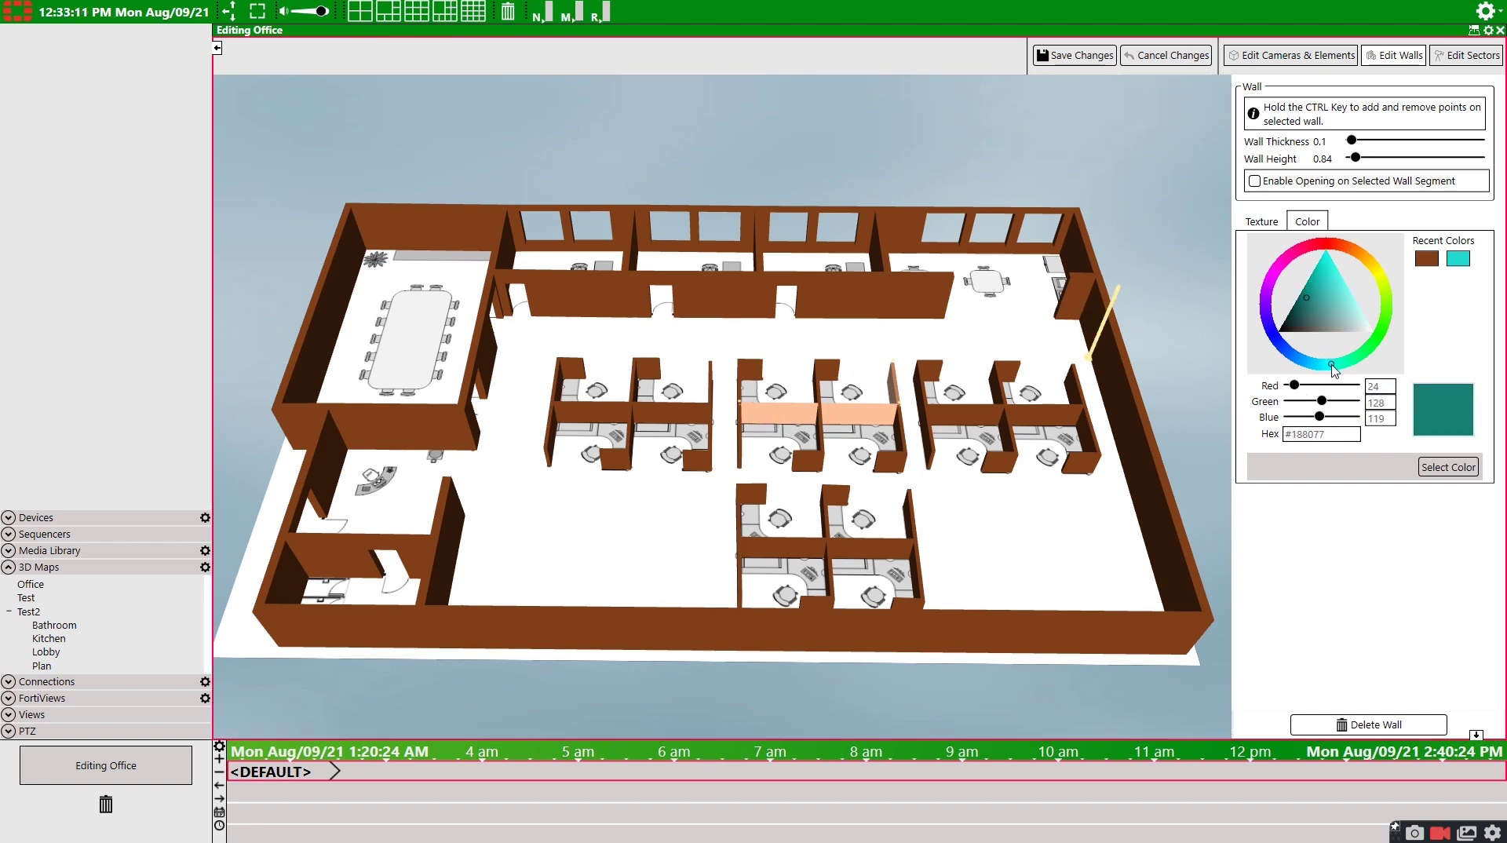
pyautogui.click(1336, 277)
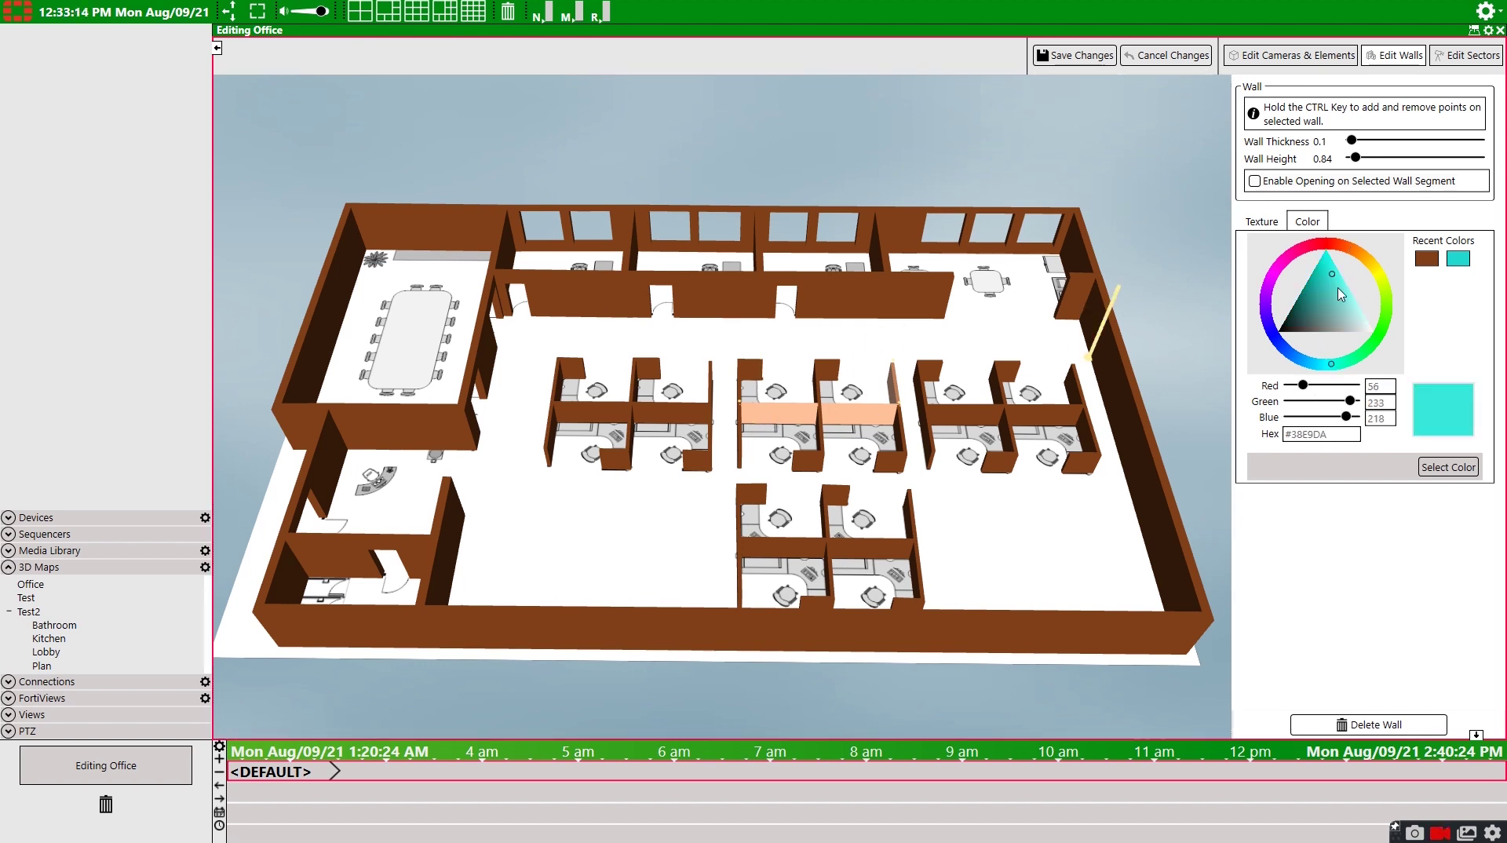
pyautogui.click(1444, 470)
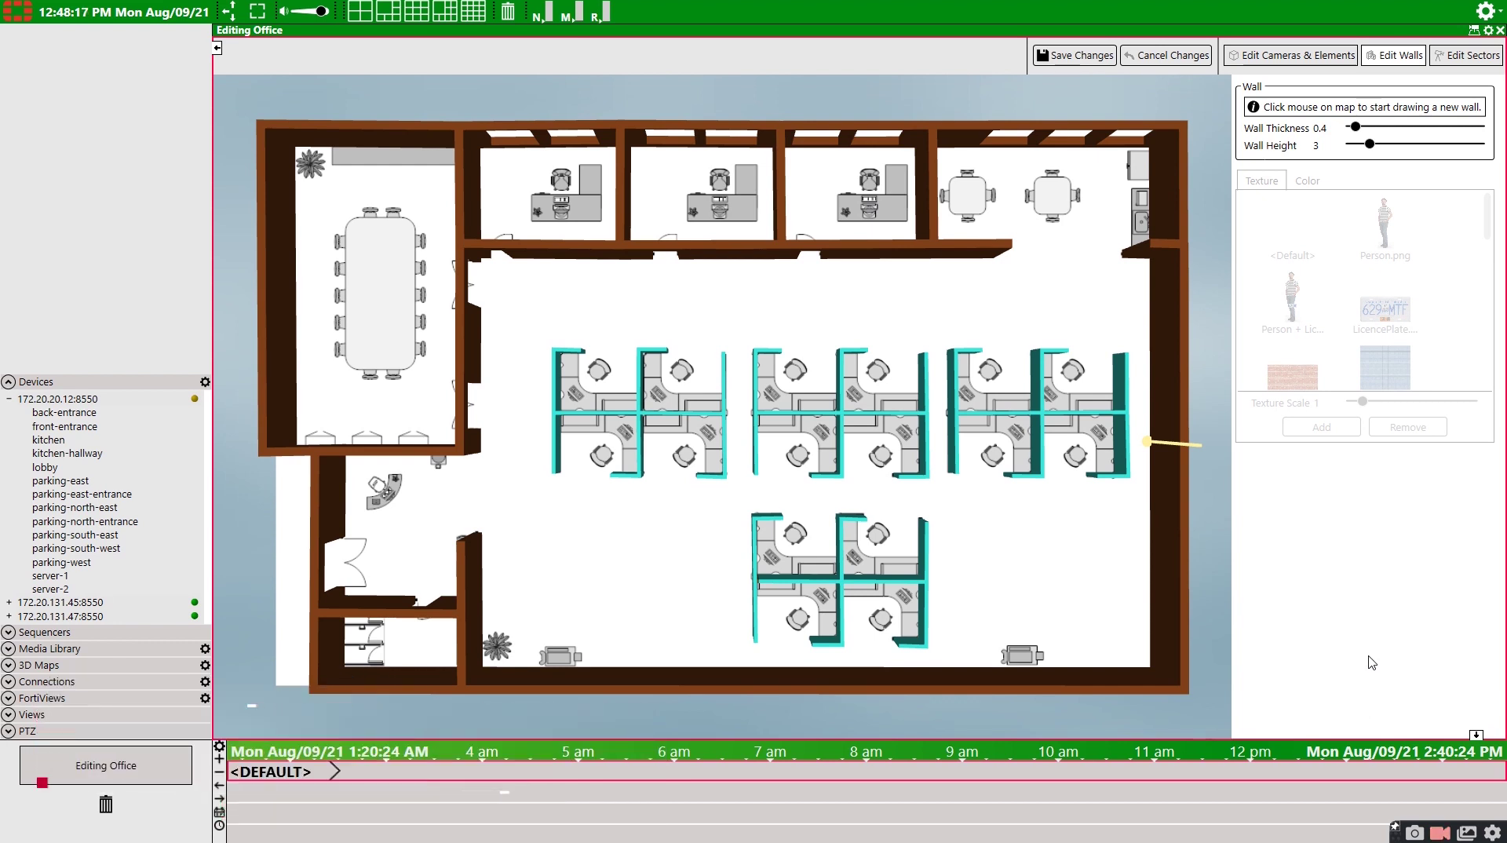
# Step: Drop a Camera model onto the map just below the top row of offices
pyautogui.click(1284, 63)
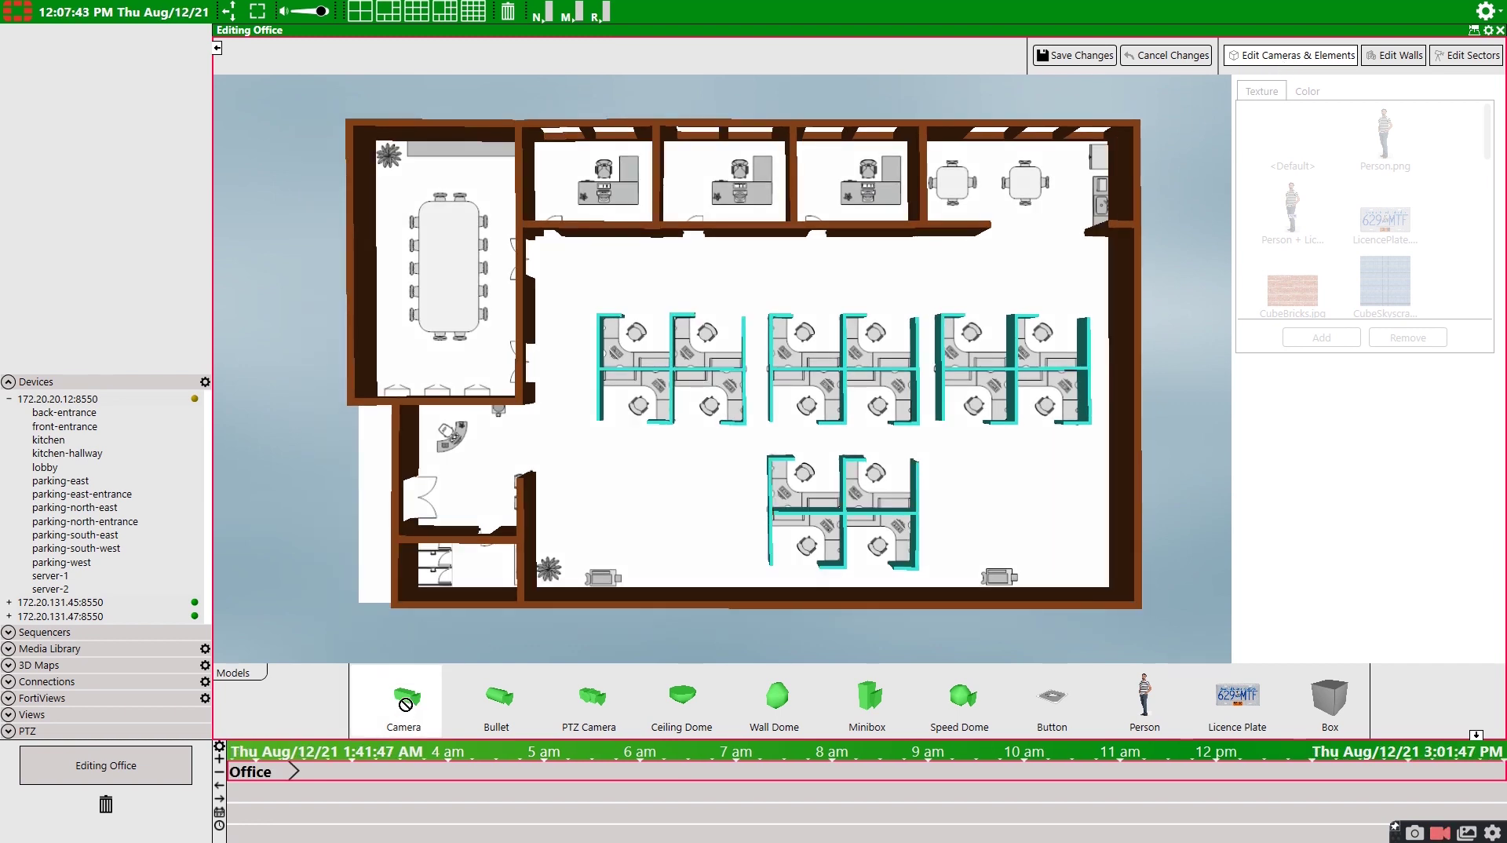
pyautogui.moveTo(404, 696); pyautogui.dragTo(621, 281)
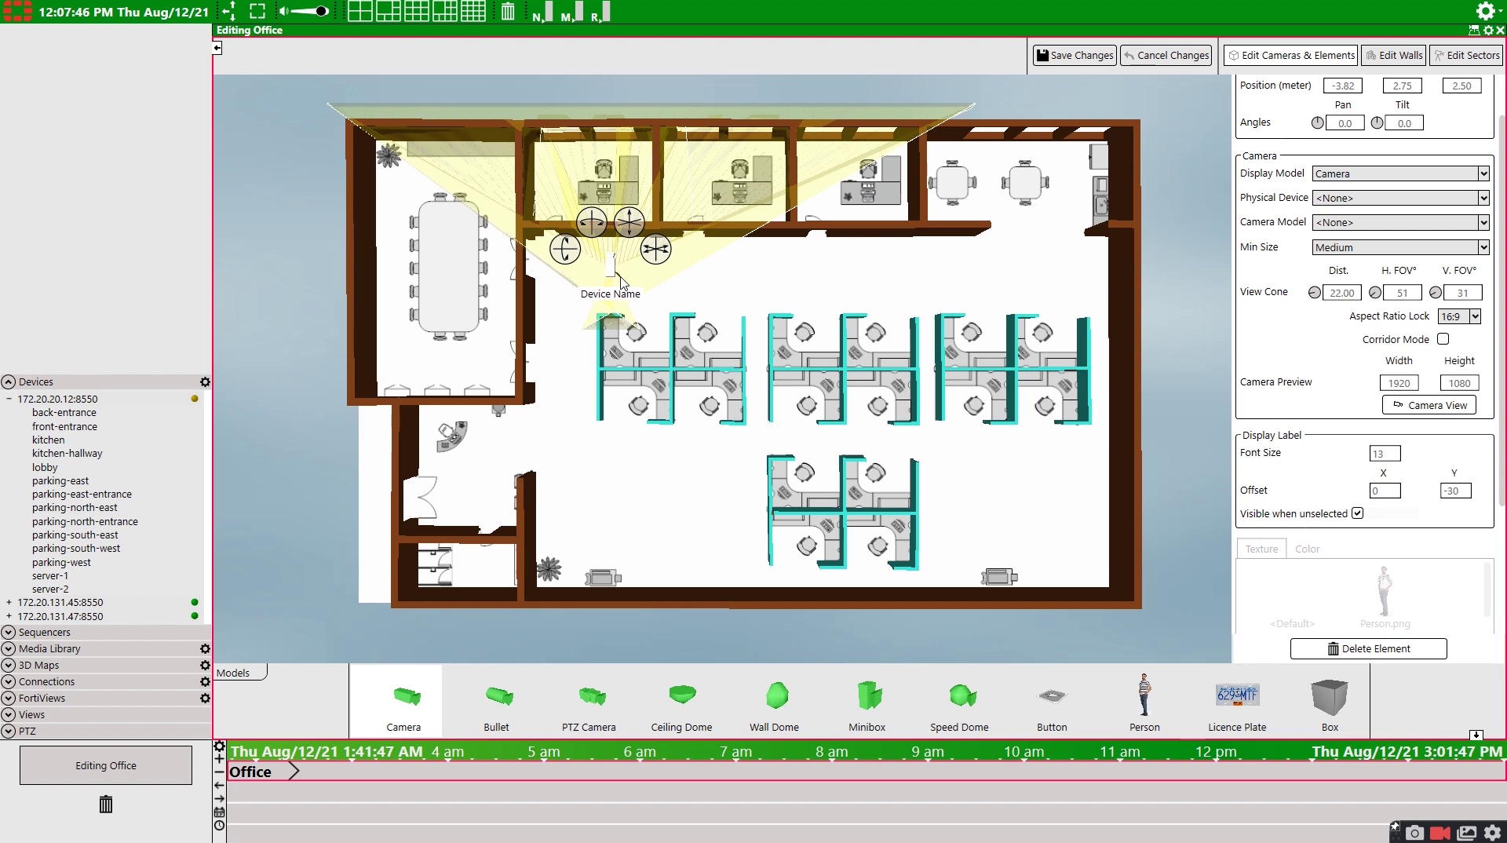
# Step: Move the camera and aim it at the lower-left rooms with 43° H. FOV and 6.9° tilt
pyautogui.moveTo(769, 455); pyautogui.dragTo(740, 445, button='right')
pyautogui.moveTo(742, 452); pyautogui.dragTo(586, 320, button='middle')
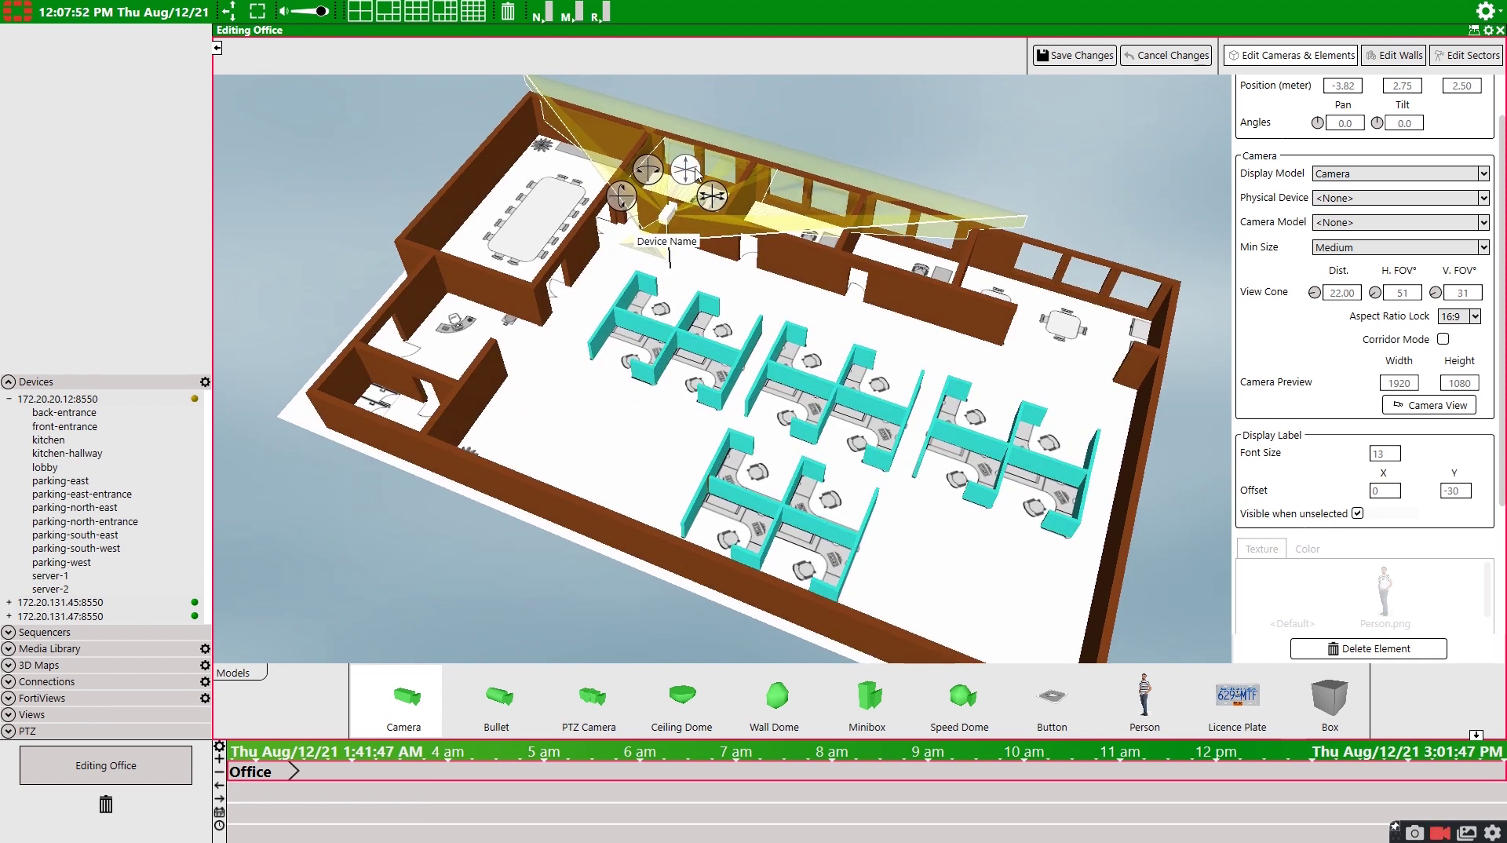
pyautogui.moveTo(697, 175); pyautogui.dragTo(731, 214)
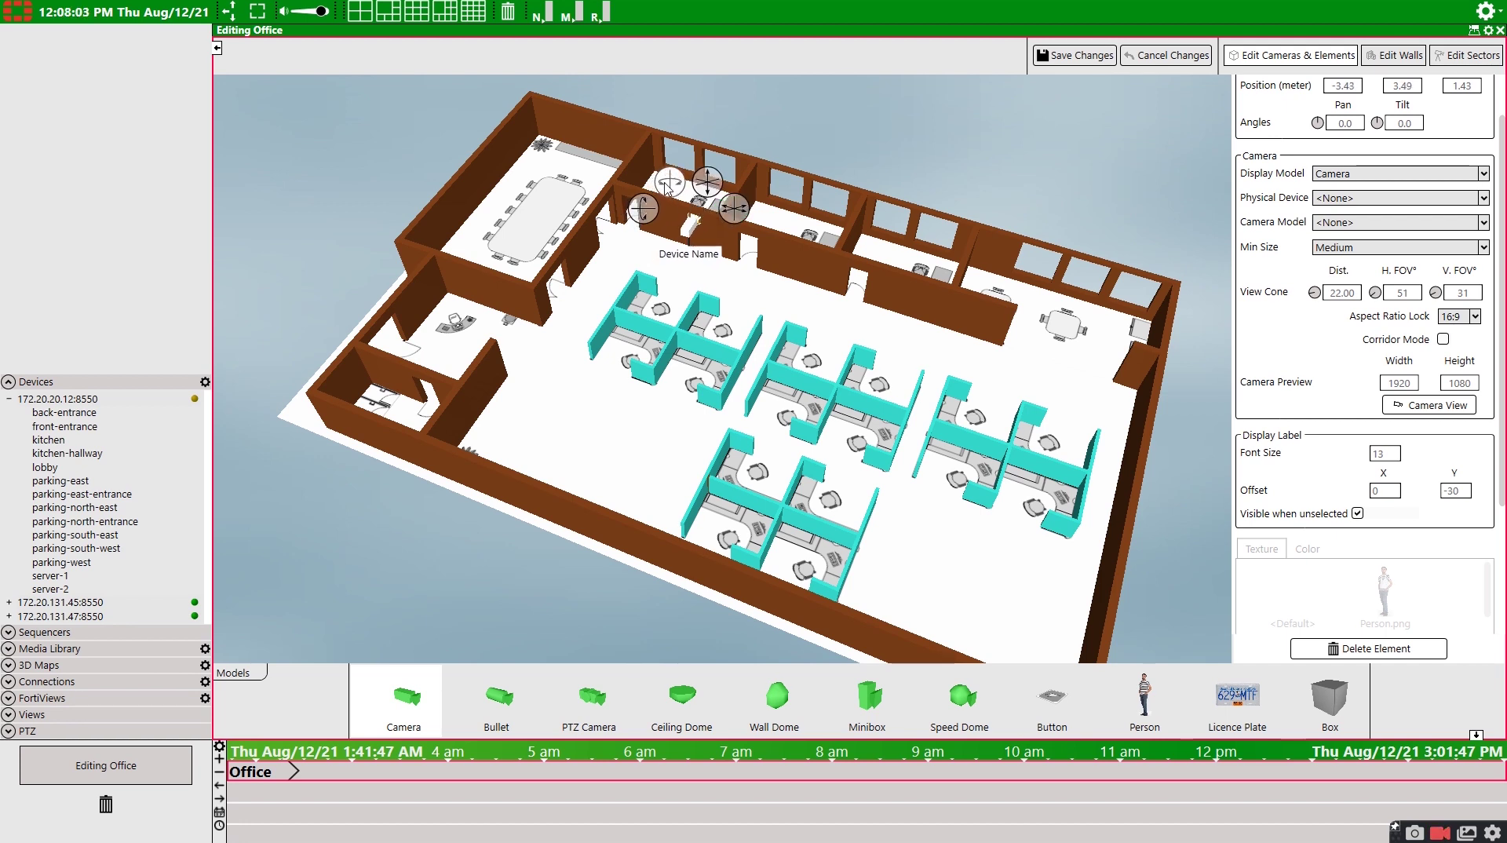
pyautogui.moveTo(670, 186); pyautogui.dragTo(548, 324)
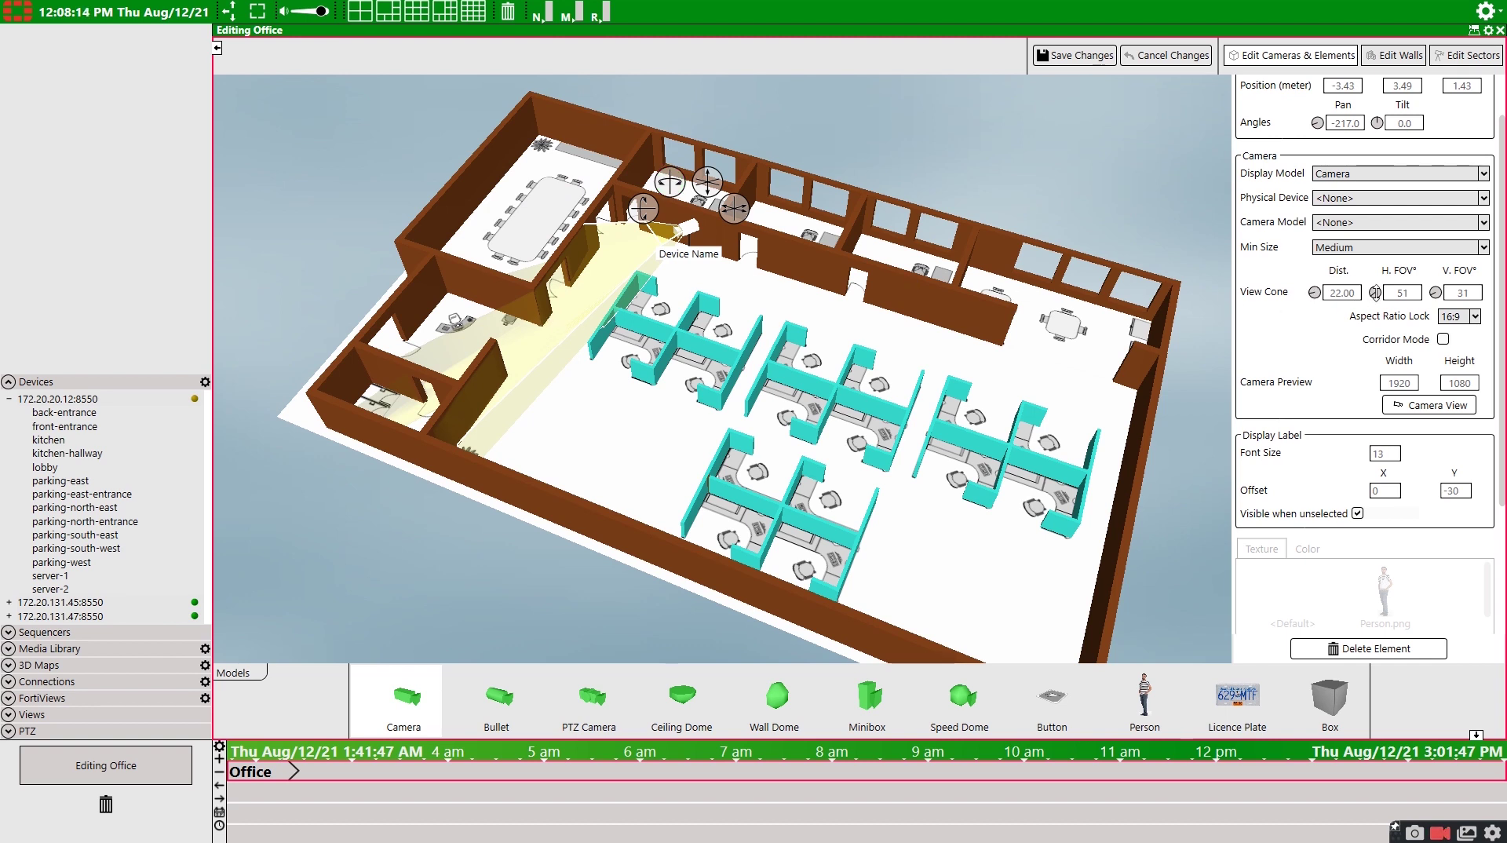
pyautogui.moveTo(1376, 292); pyautogui.dragTo(1372, 317)
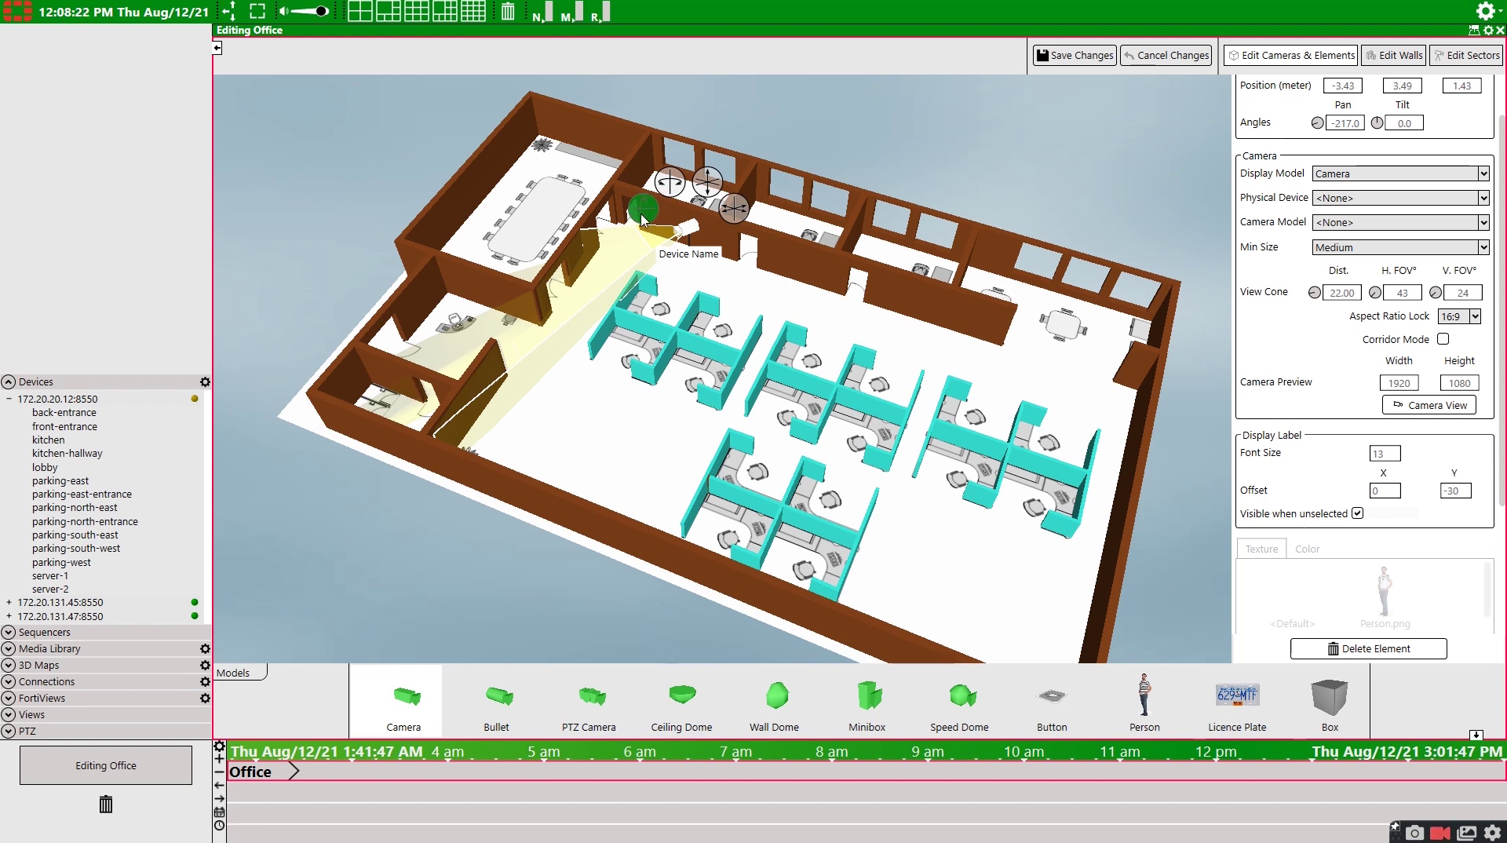
pyautogui.moveTo(642, 221); pyautogui.dragTo(640, 223)
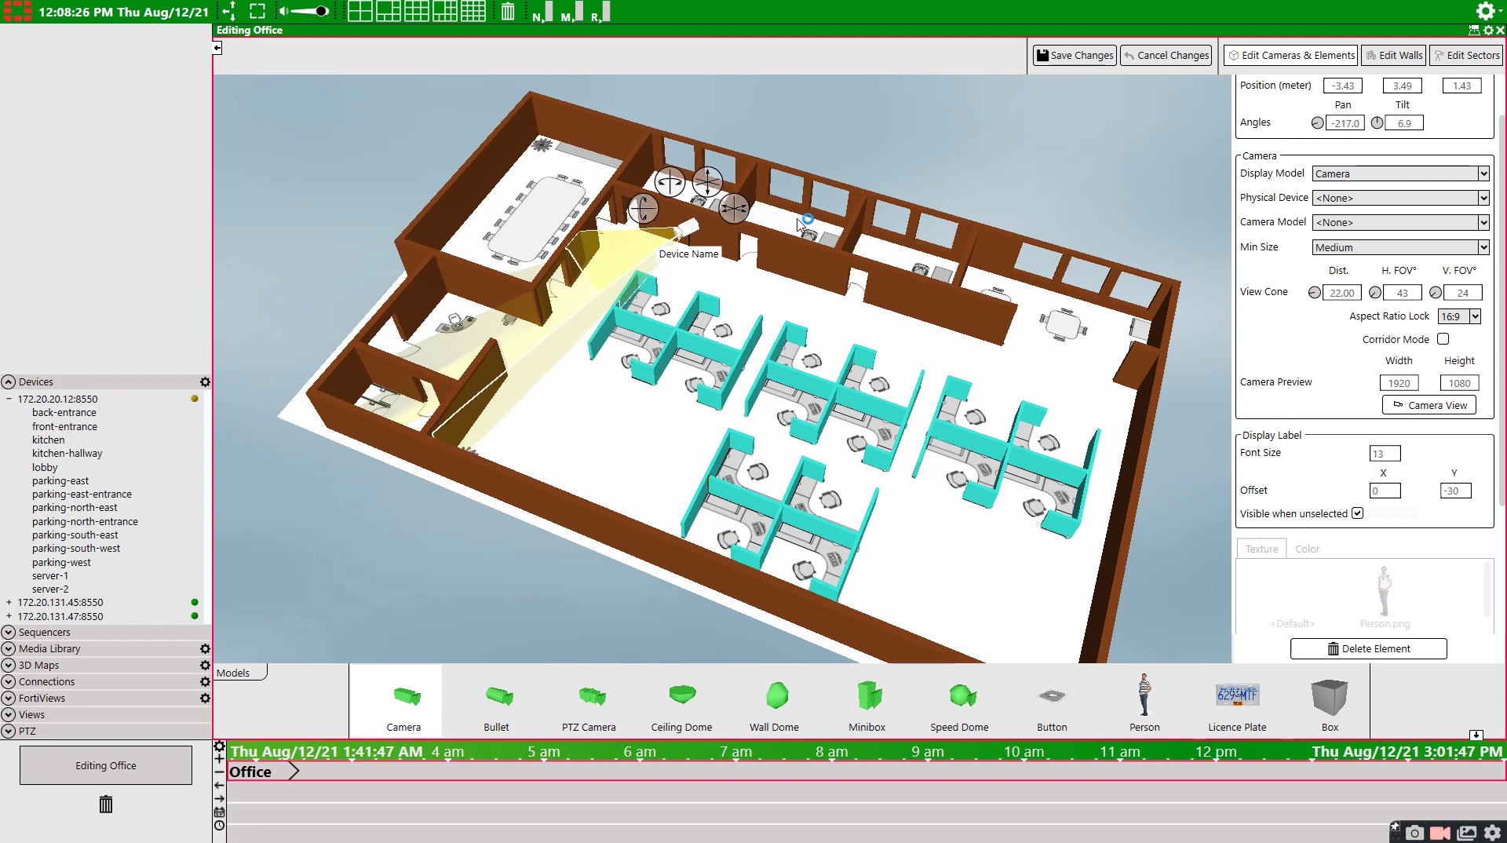
# Step: Preview the simulated Camera View from the new camera
pyautogui.click(1431, 405)
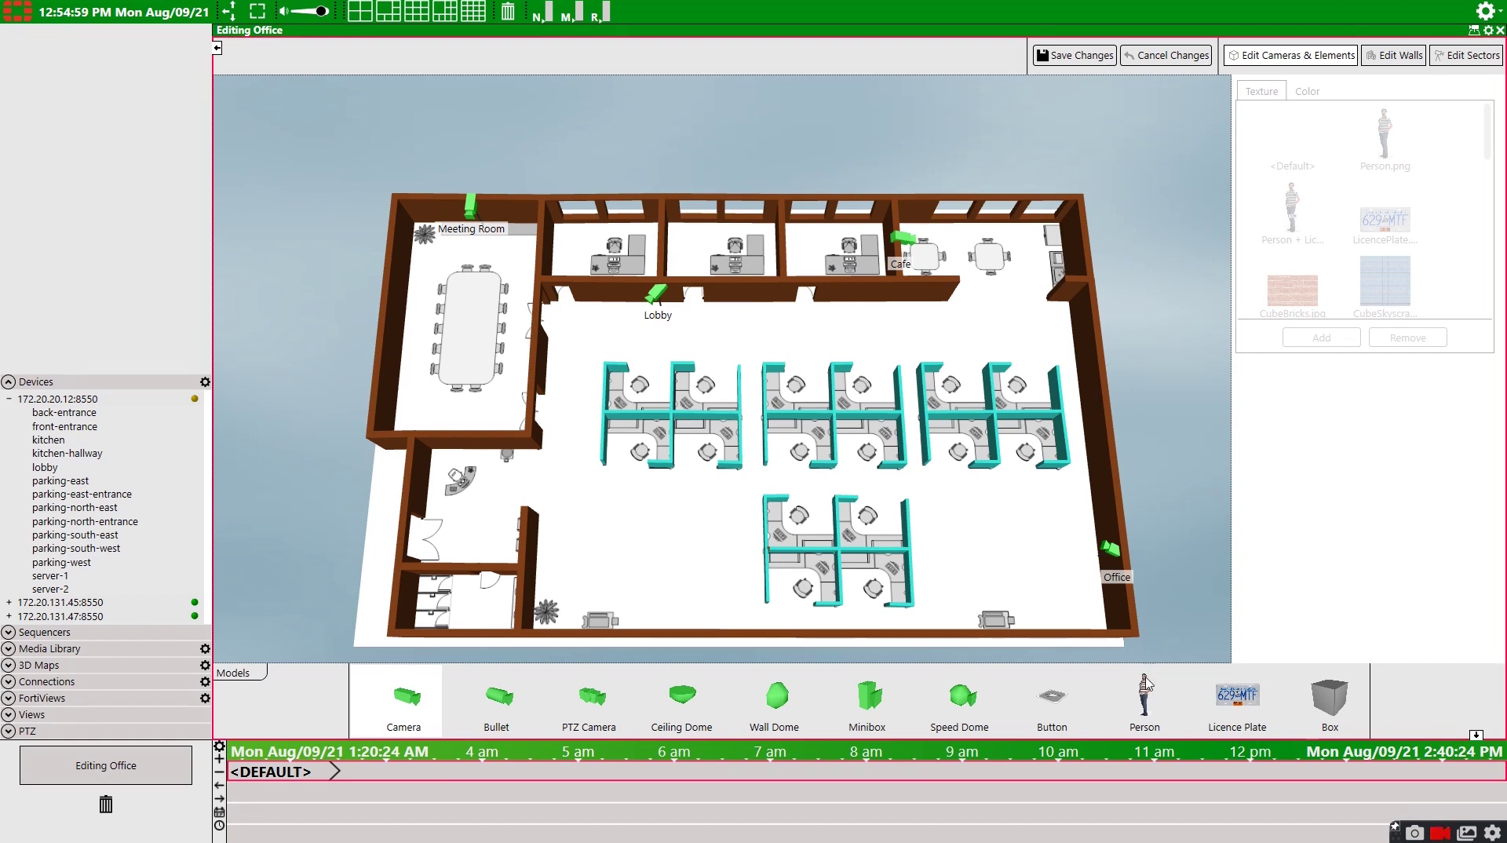
# Step: Place a 1.80 m person figure beside the reception desk, turned 28.1°, then deselect it
pyautogui.moveTo(1145, 693); pyautogui.dragTo(454, 477)
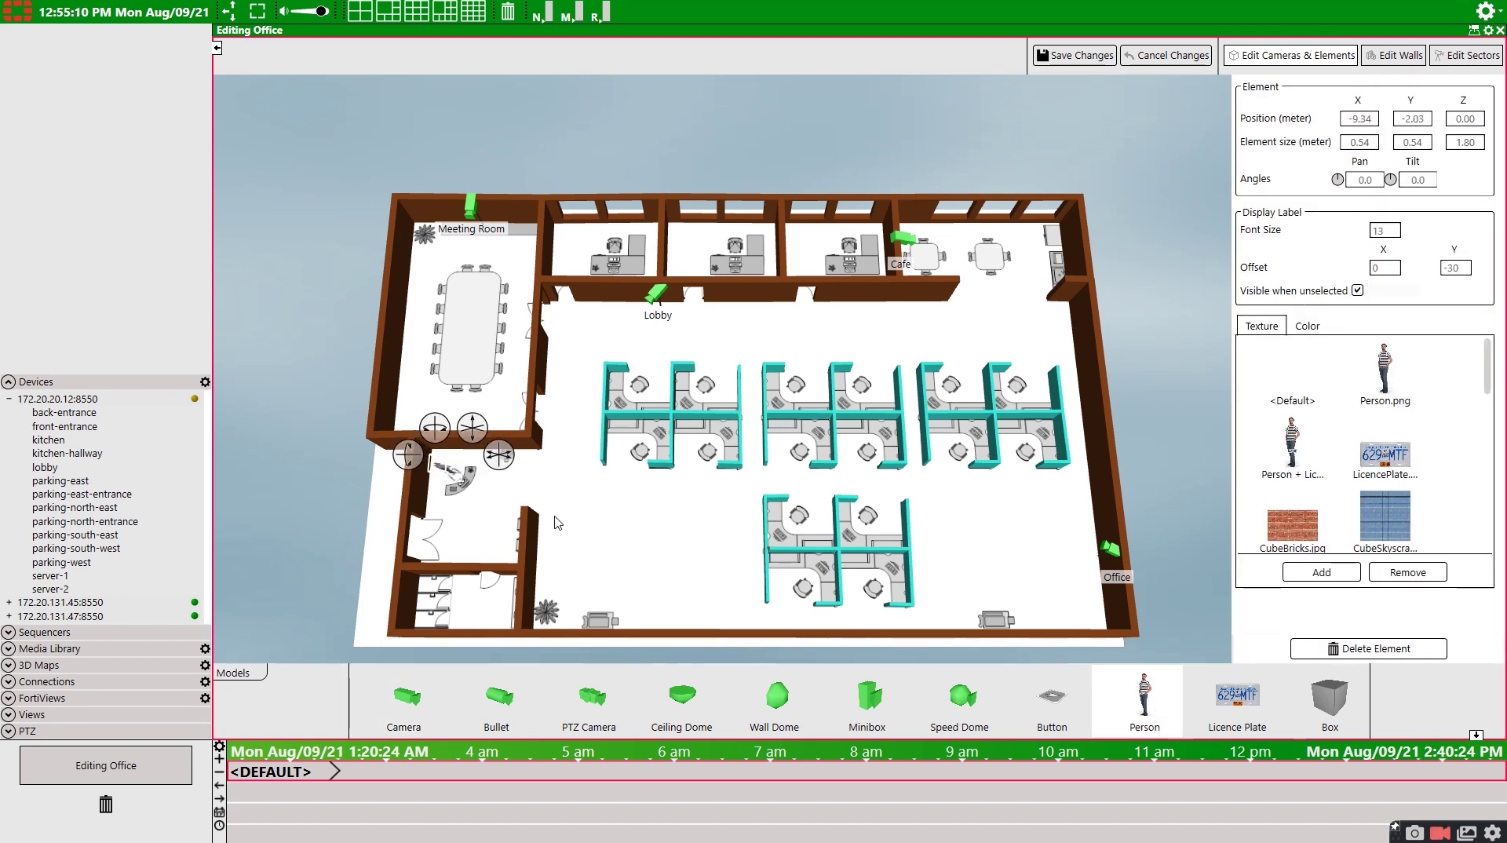
pyautogui.moveTo(555, 516); pyautogui.dragTo(524, 410, button='right')
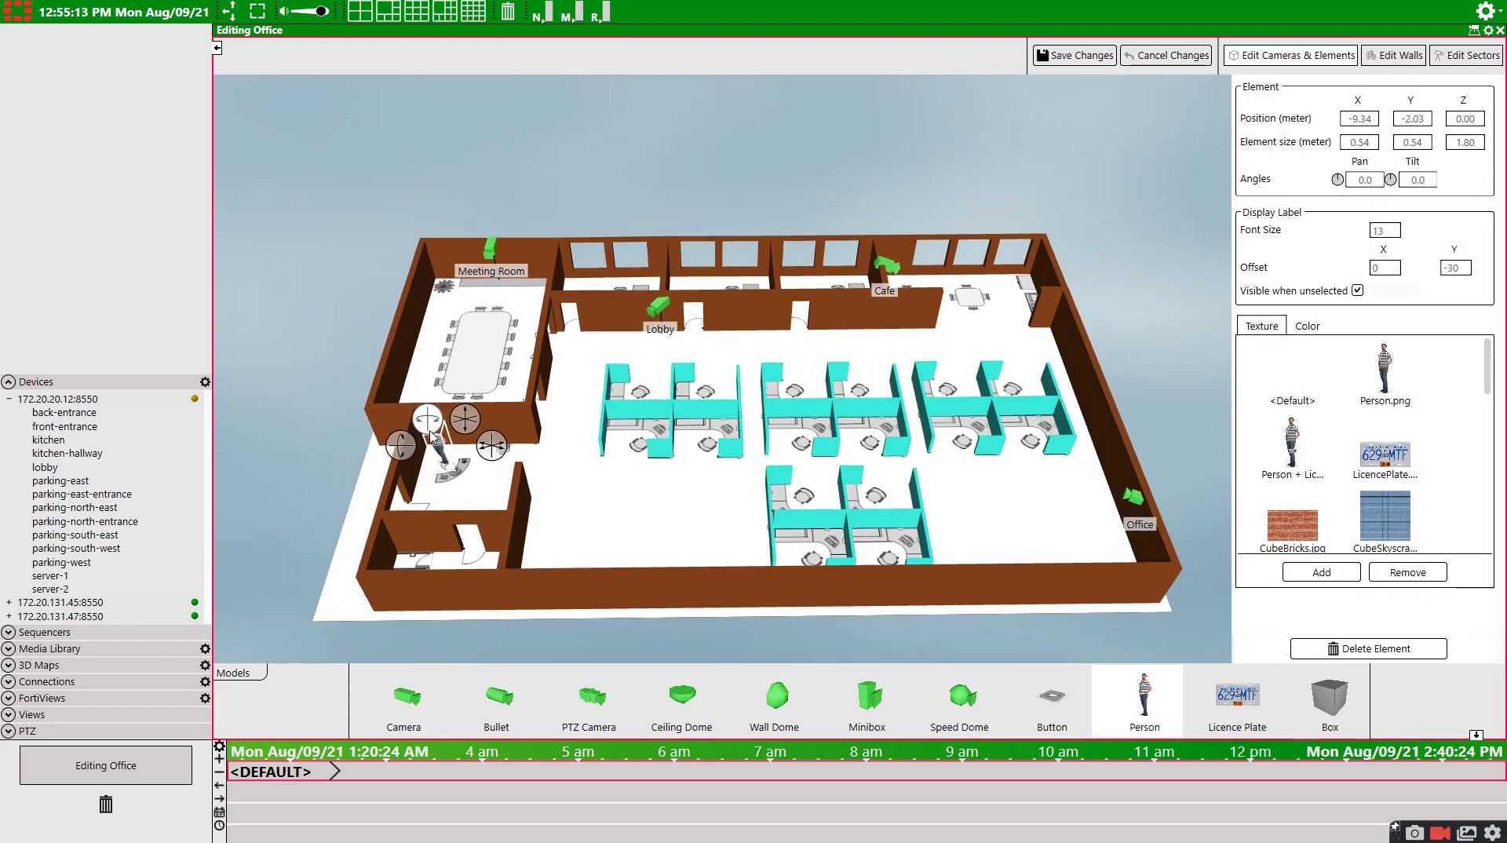
pyautogui.moveTo(428, 421); pyautogui.dragTo(444, 441)
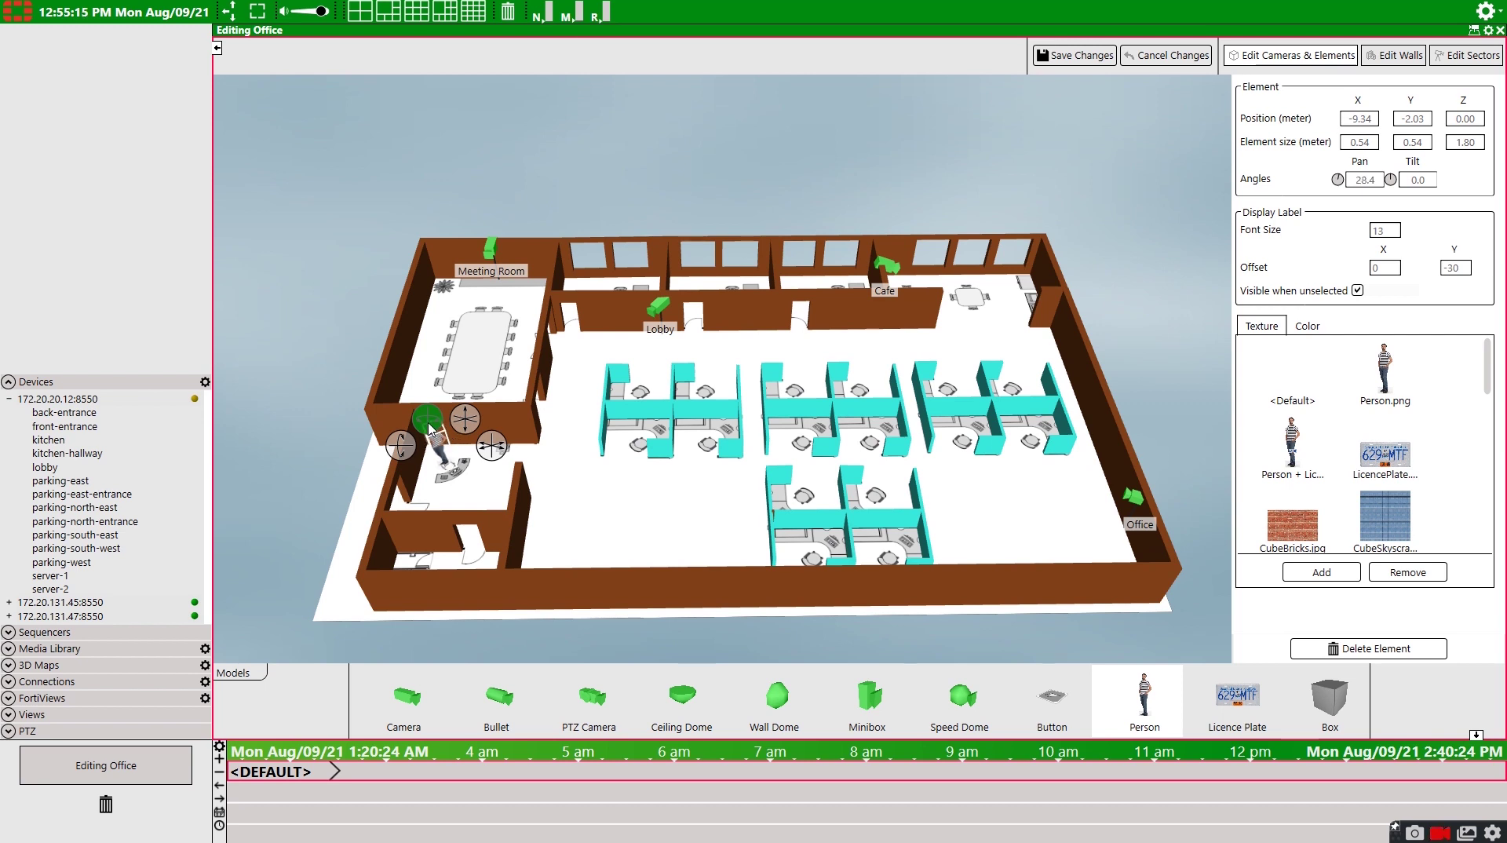
pyautogui.click(597, 522)
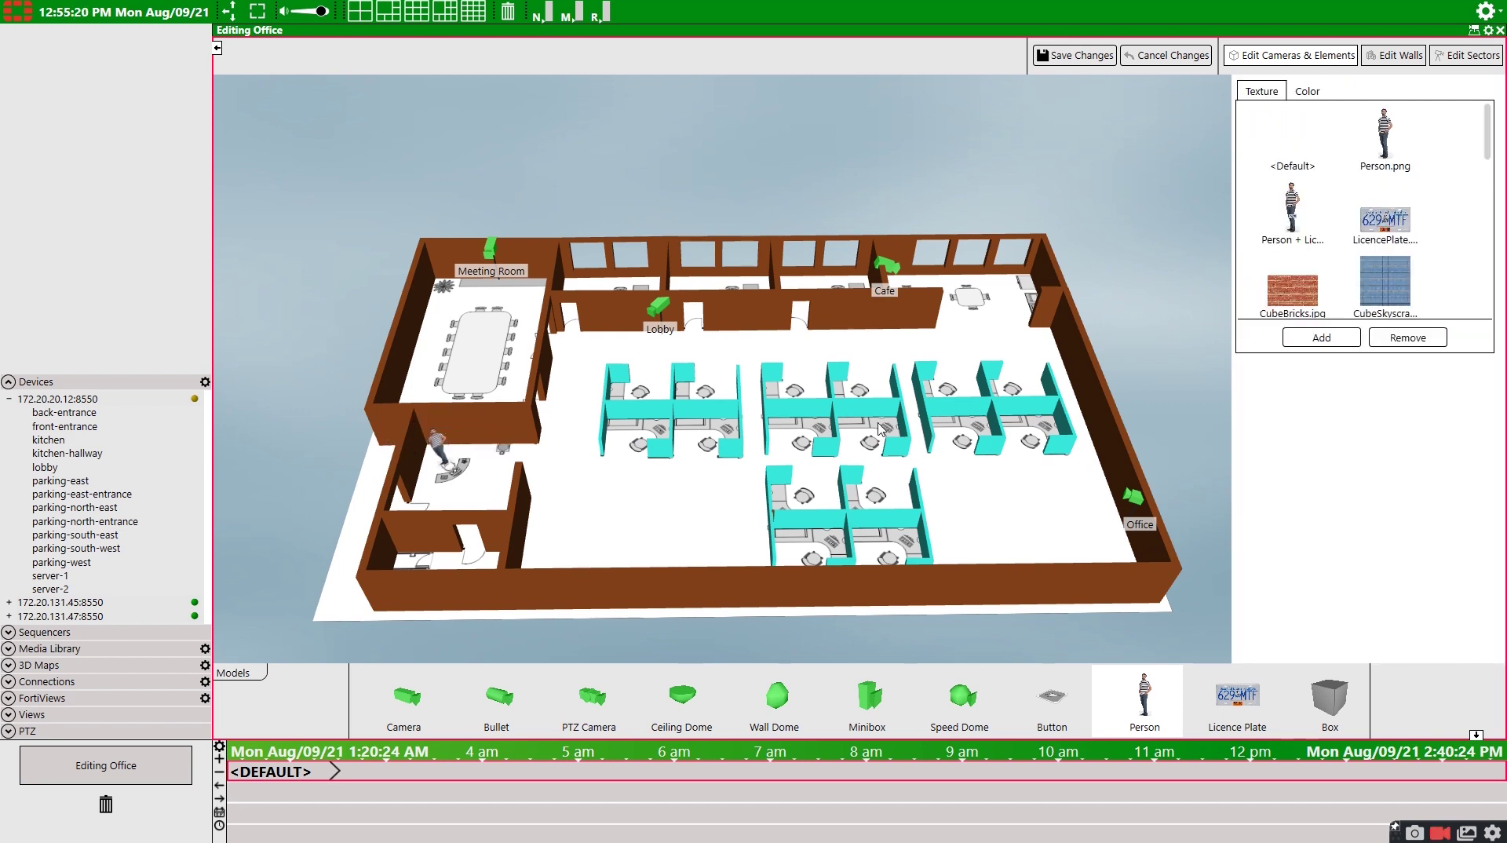
# Step: Open the Texture file picker and dismiss it with Escape without choosing an image
pyautogui.click(1321, 337)
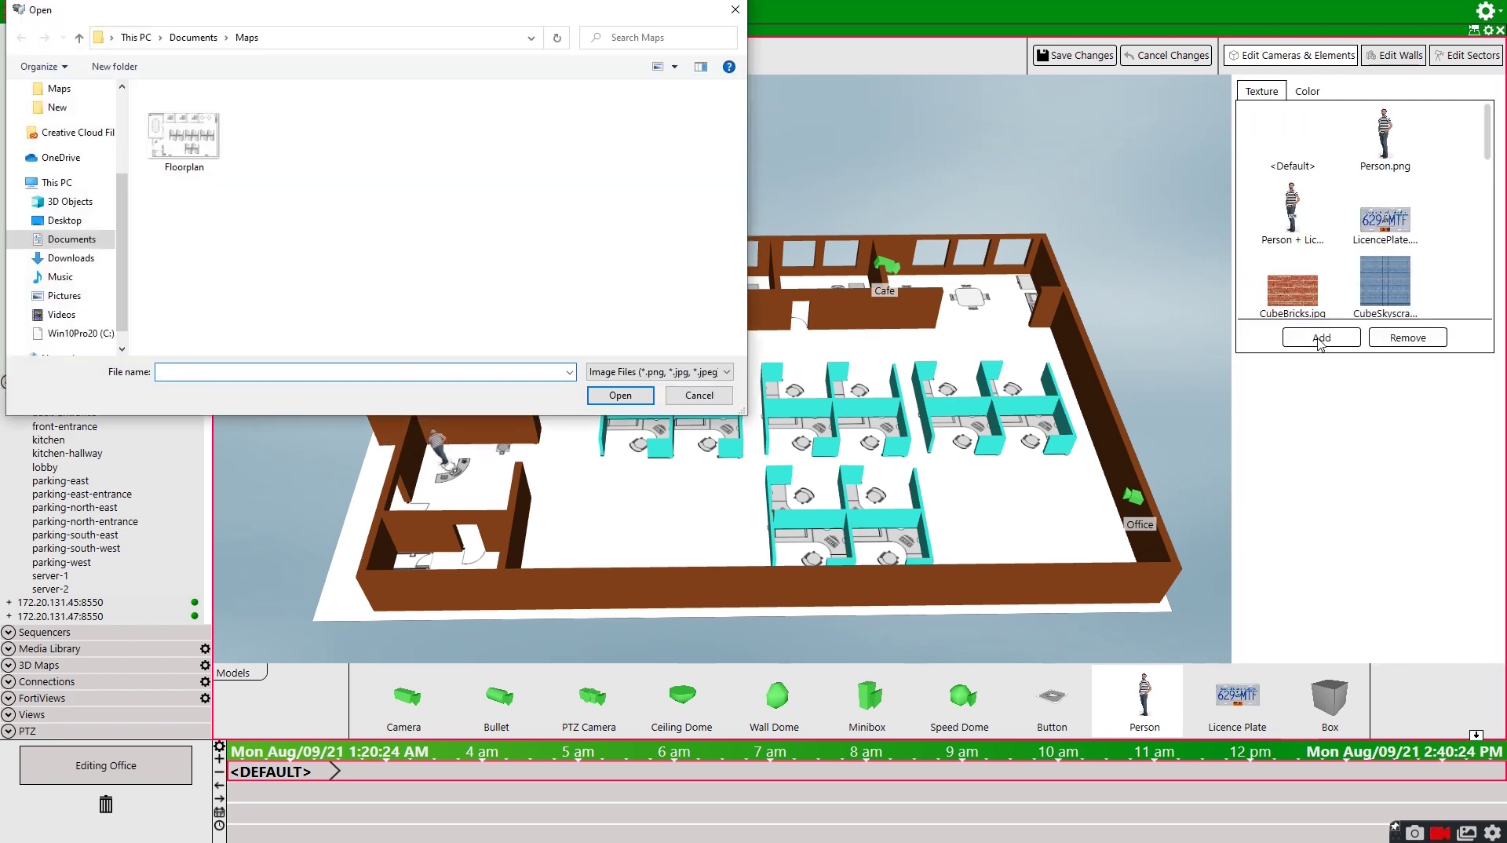
pyautogui.press('Escape')
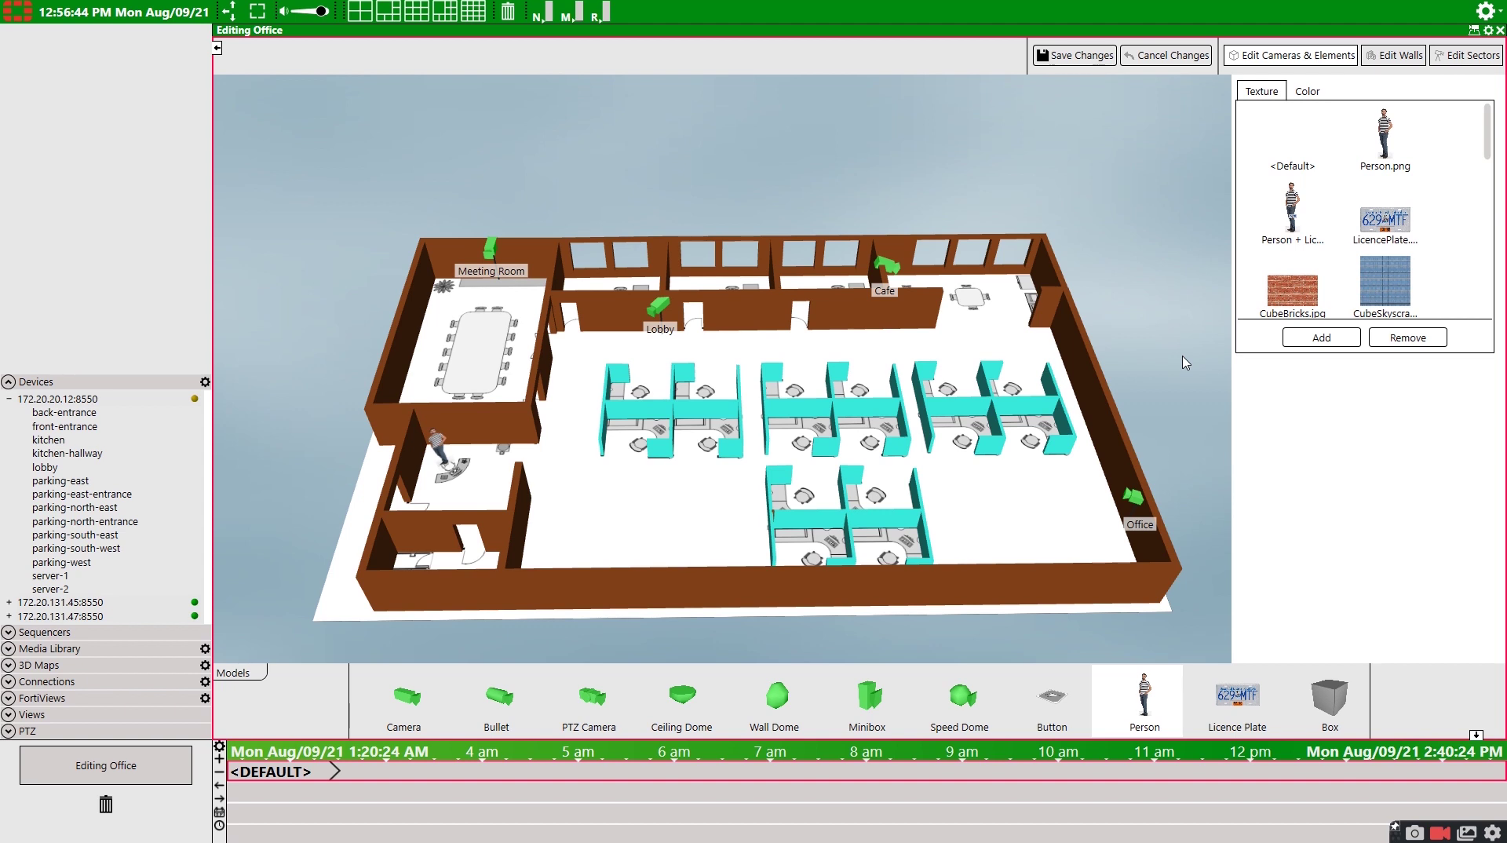
# Step: Frame a close top-down view of the cafe tables and save it as sector 'Cafe'
pyautogui.click(1468, 55)
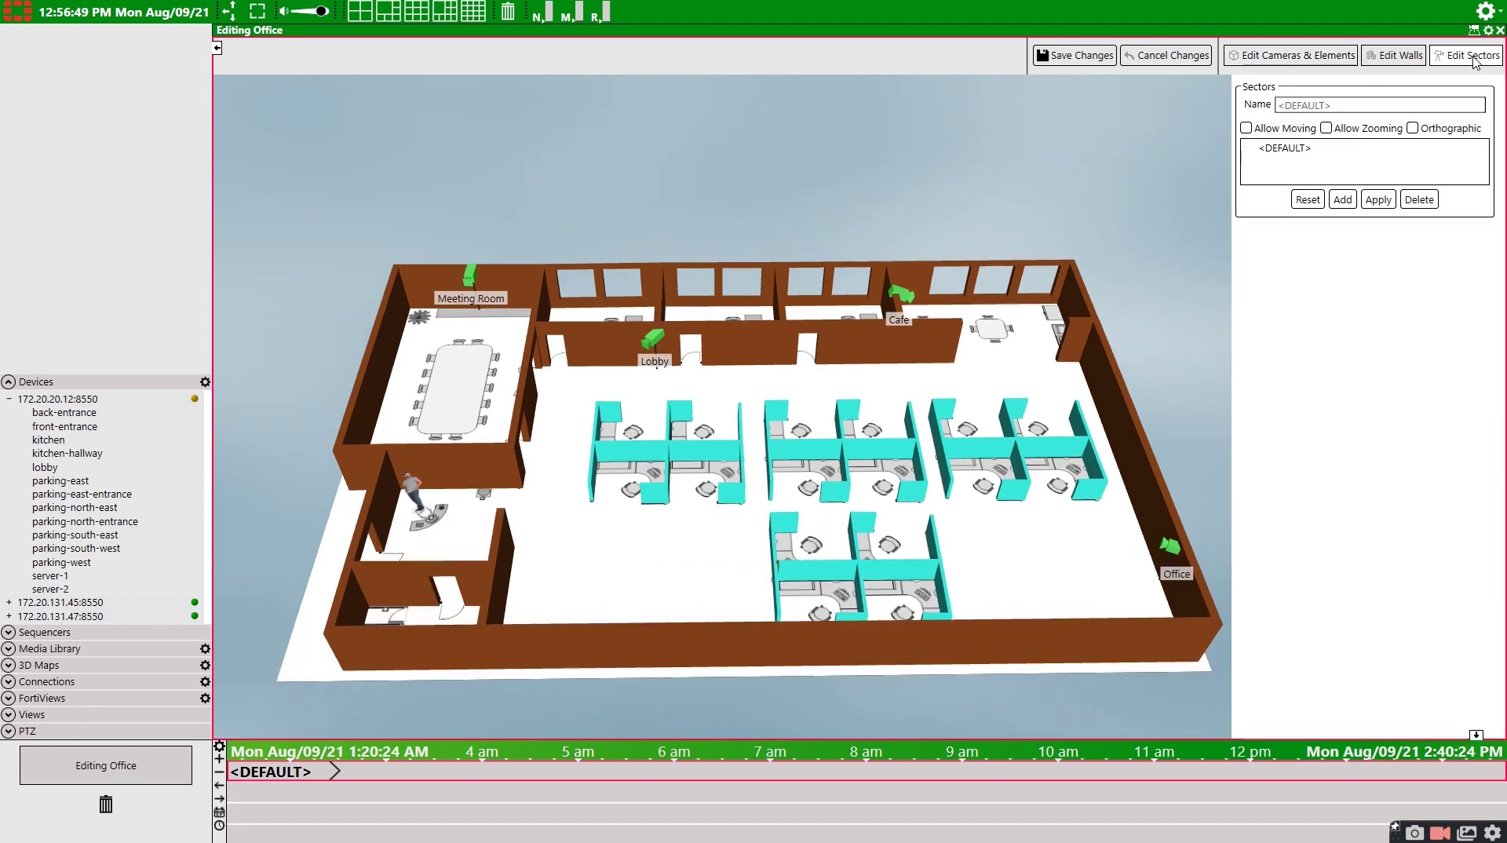
pyautogui.moveTo(1150, 236); pyautogui.dragTo(1127, 332, button='right')
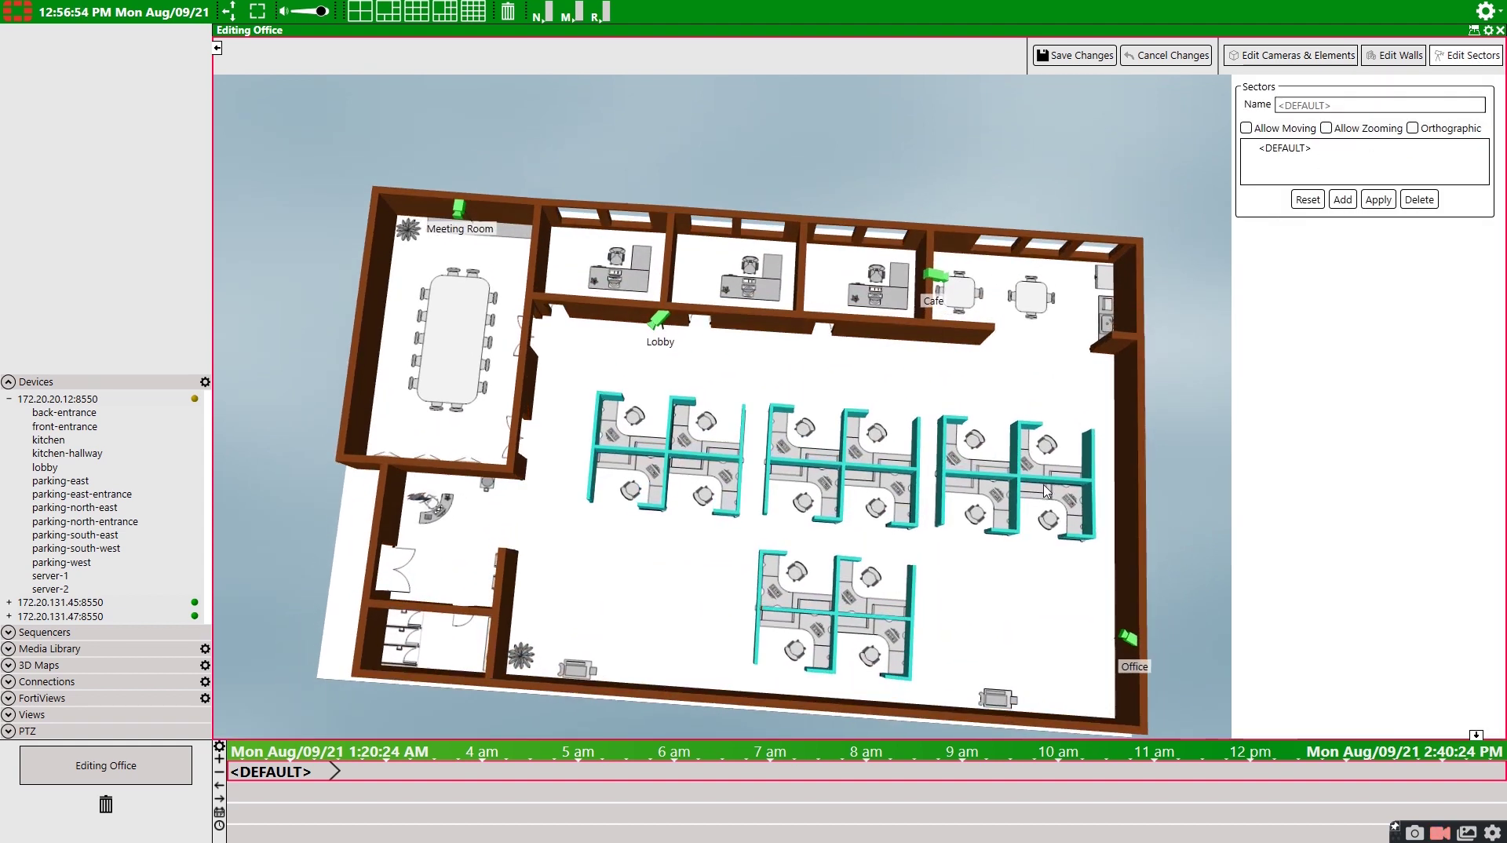
pyautogui.moveTo(1127, 331); pyautogui.dragTo(683, 471)
pyautogui.scroll(5, 817, 430)
pyautogui.scroll(2, 700, 442)
pyautogui.write('Cafe>')
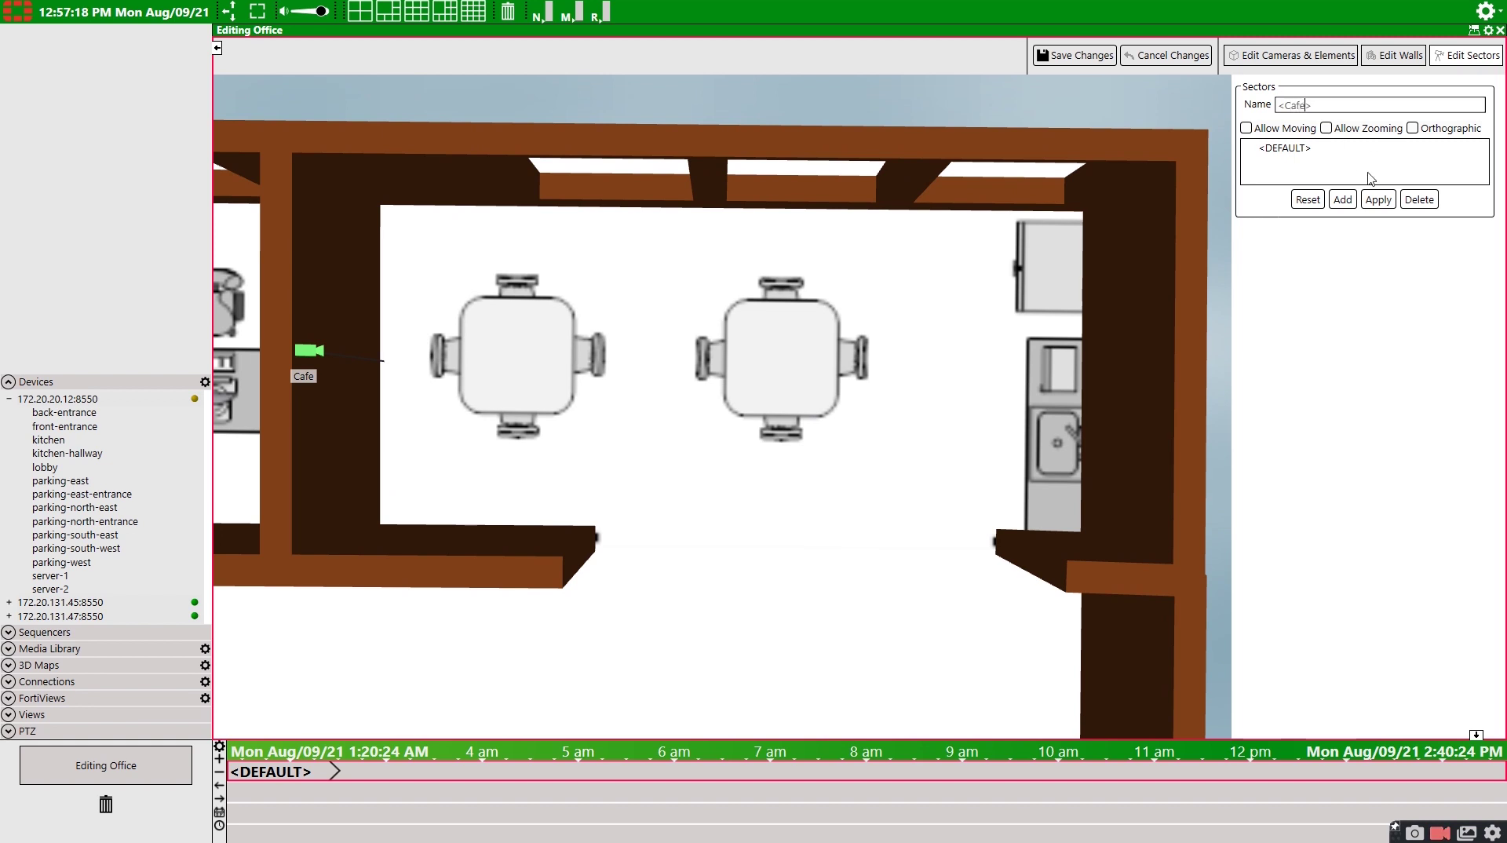
pyautogui.click(1343, 199)
pyautogui.click(1377, 201)
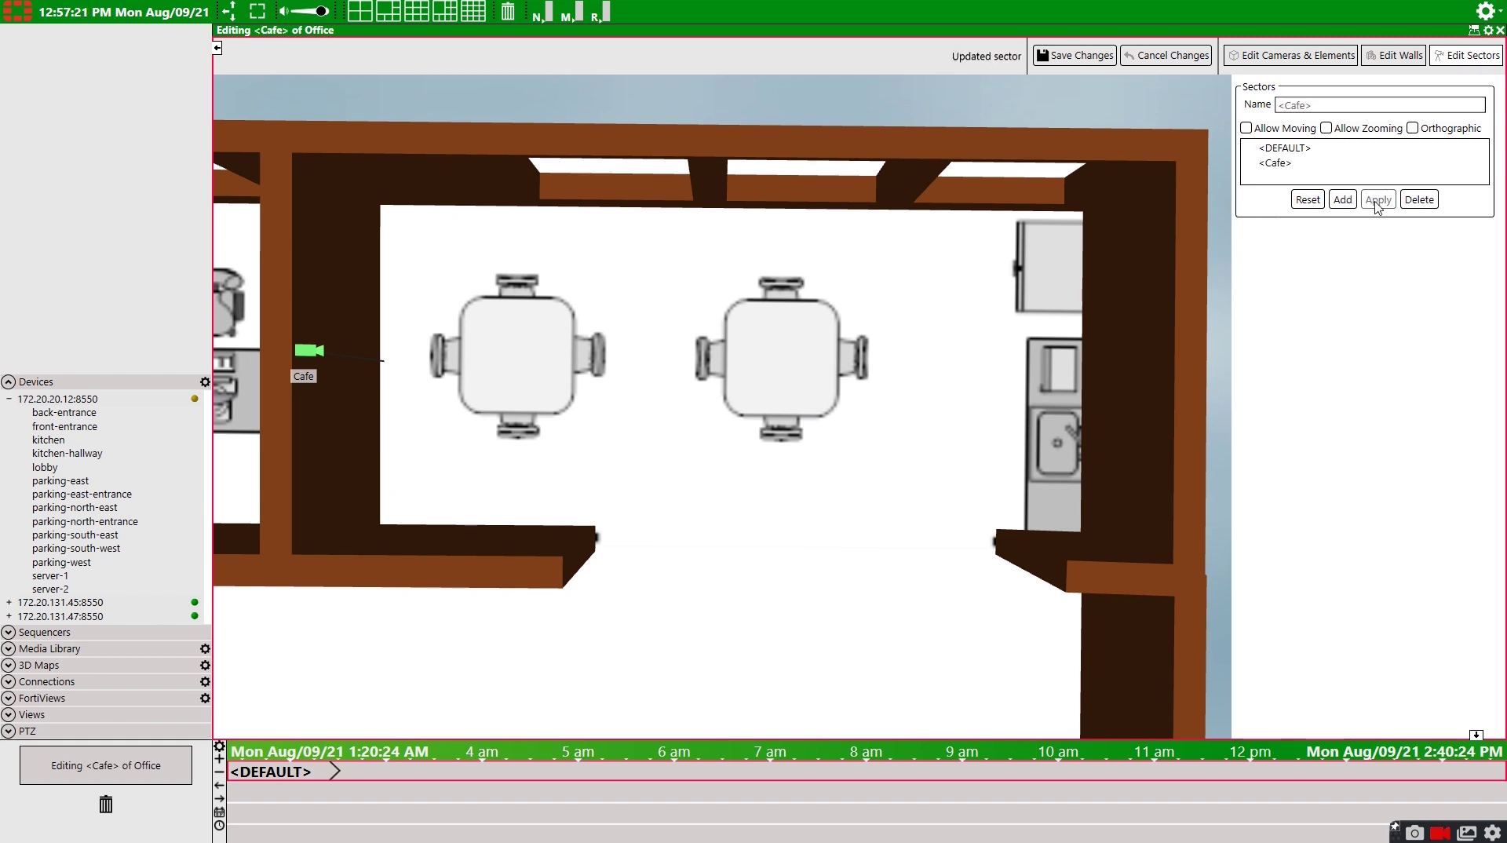